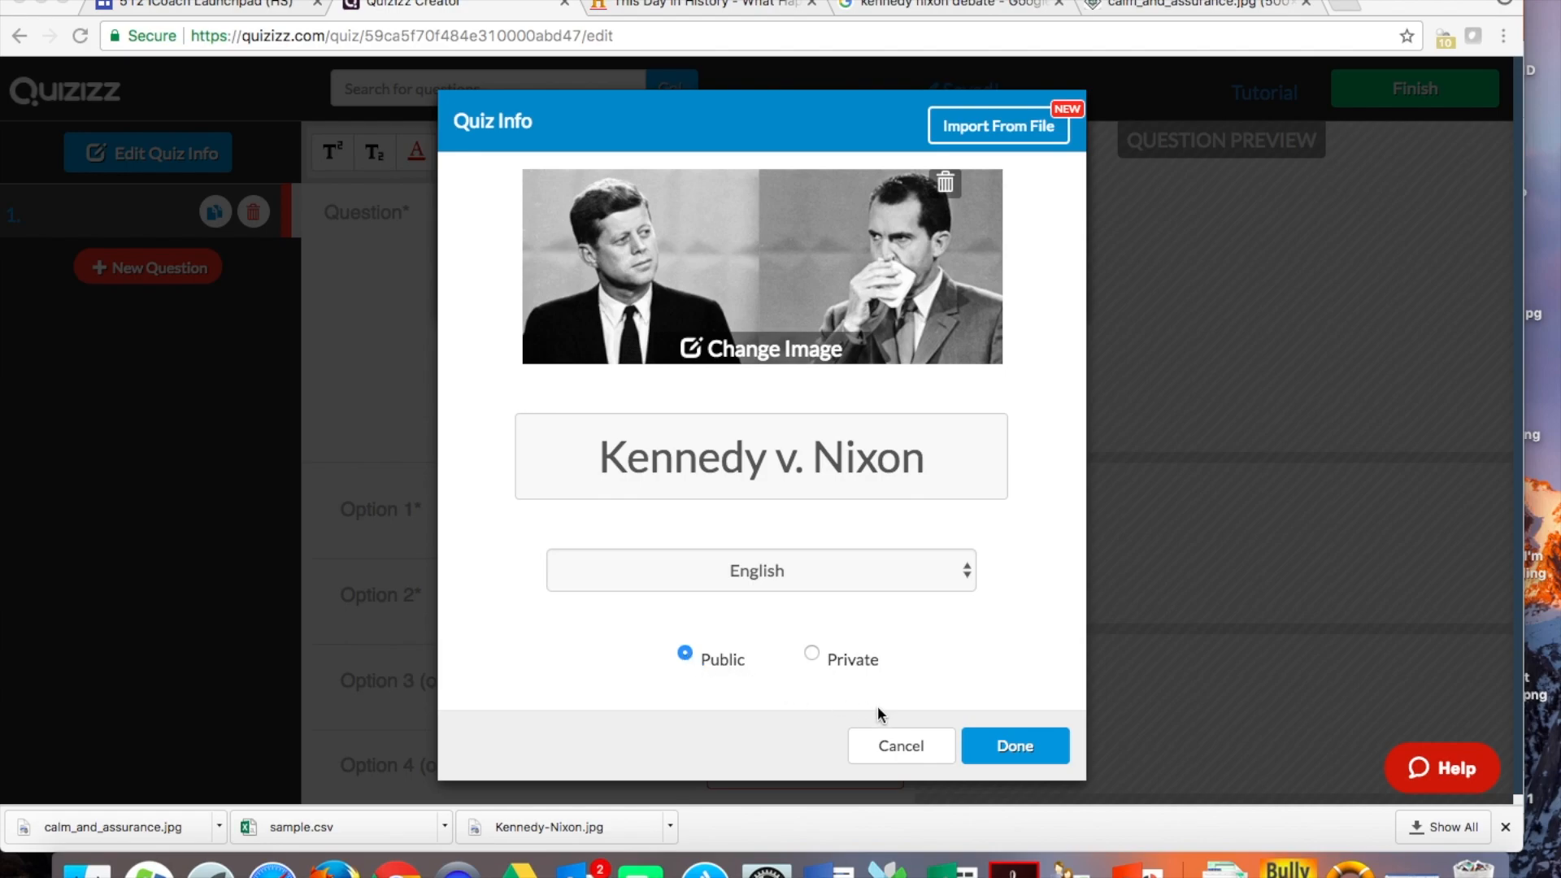
Step: Confirm the quiz info for the public English quiz Kennedy v. Nixon and reload the expired session
{"action": "left_click", "coordinate": [1507, 831]}
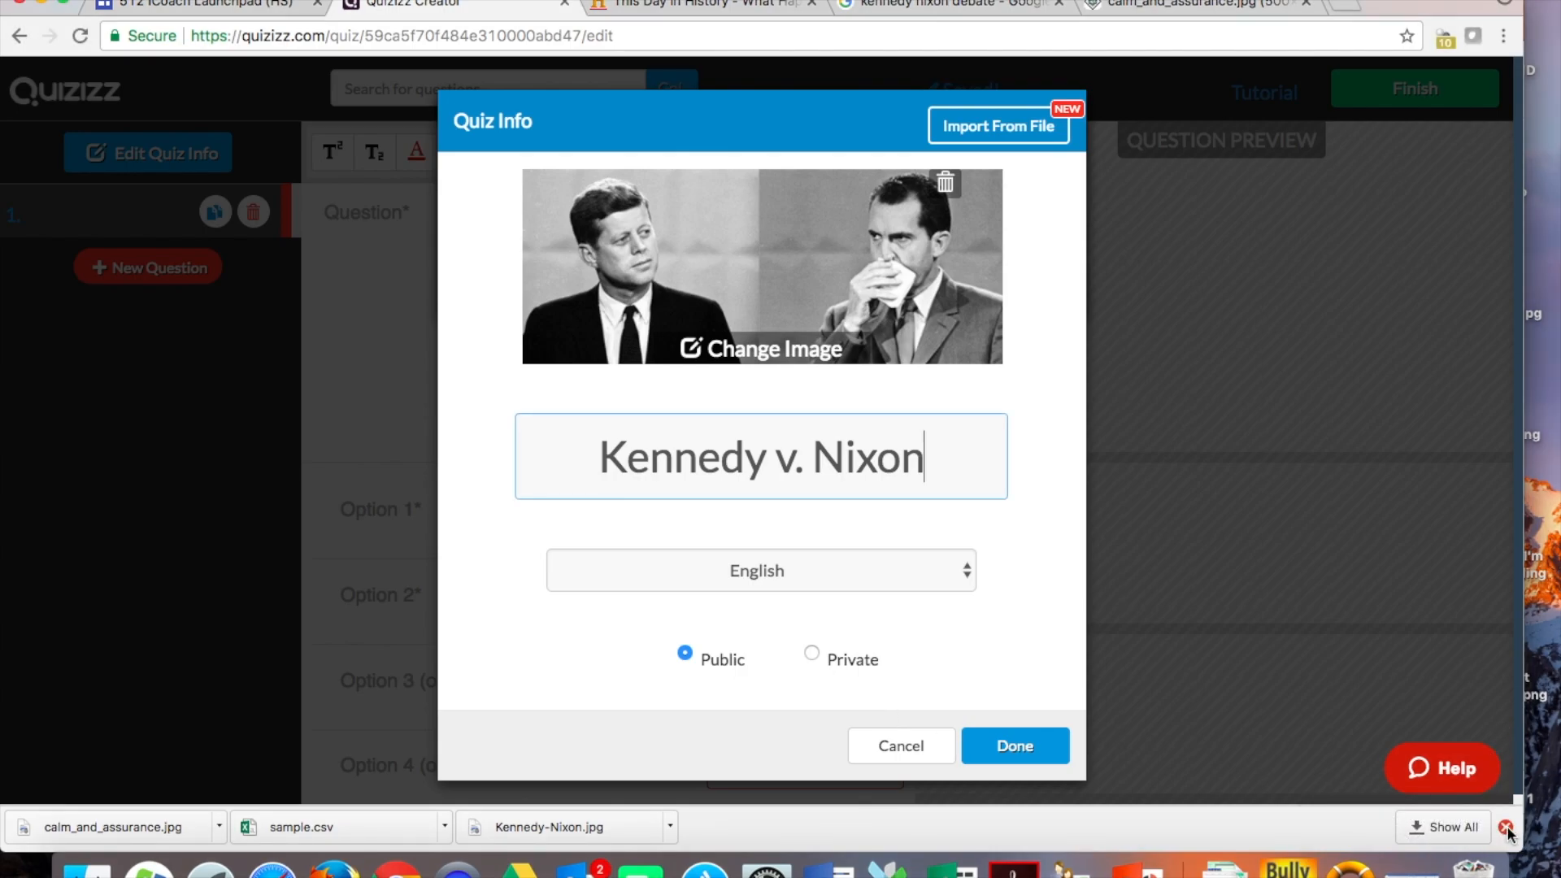
{"action": "left_click", "coordinate": [1507, 828]}
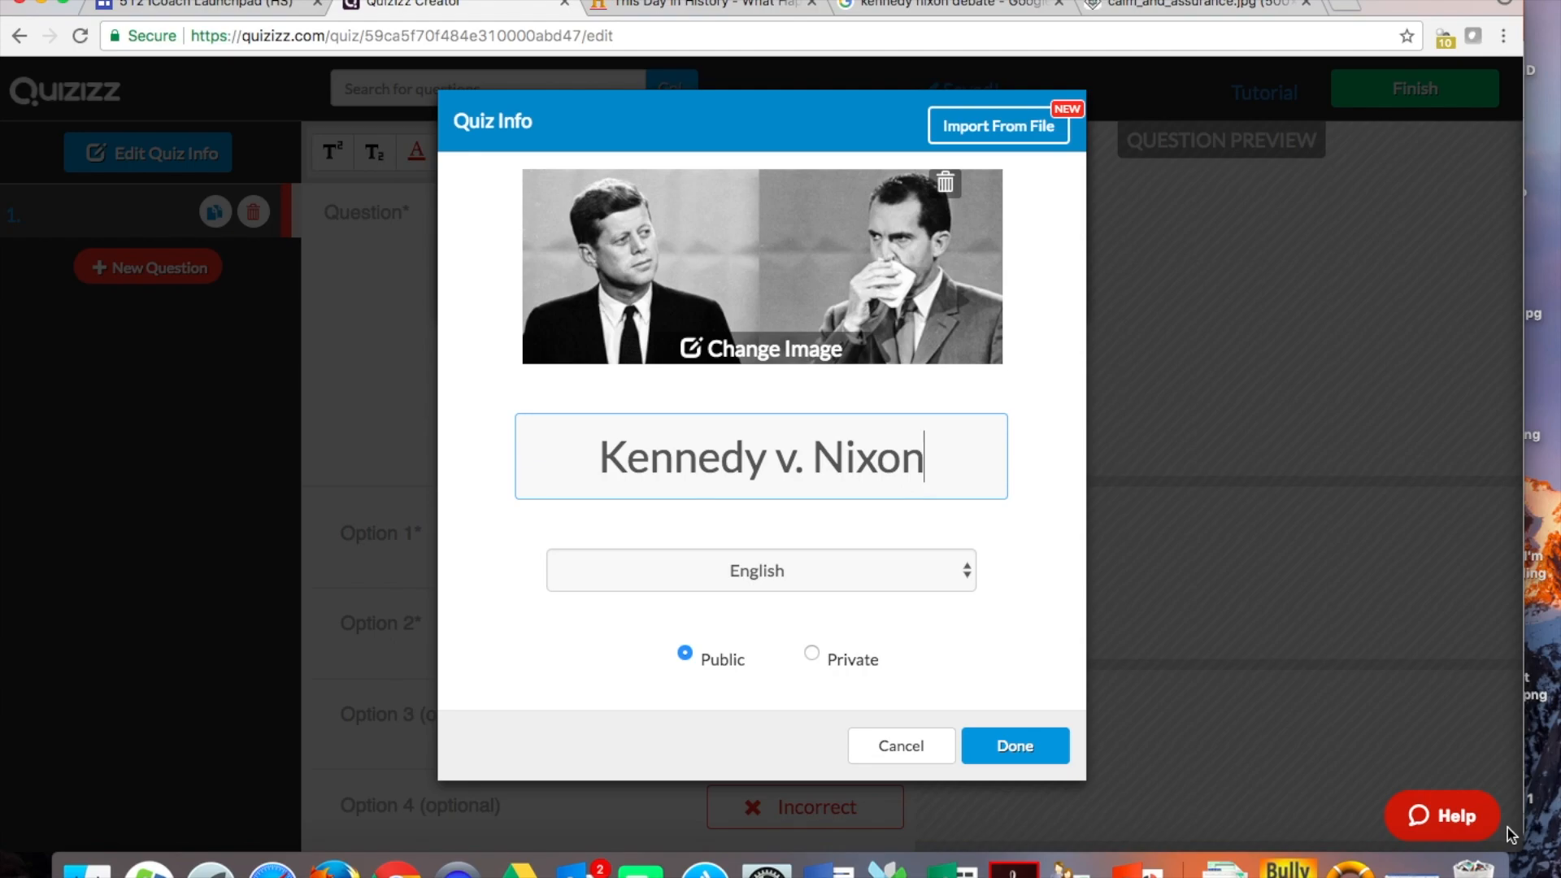
{"action": "left_click", "coordinate": [1014, 752]}
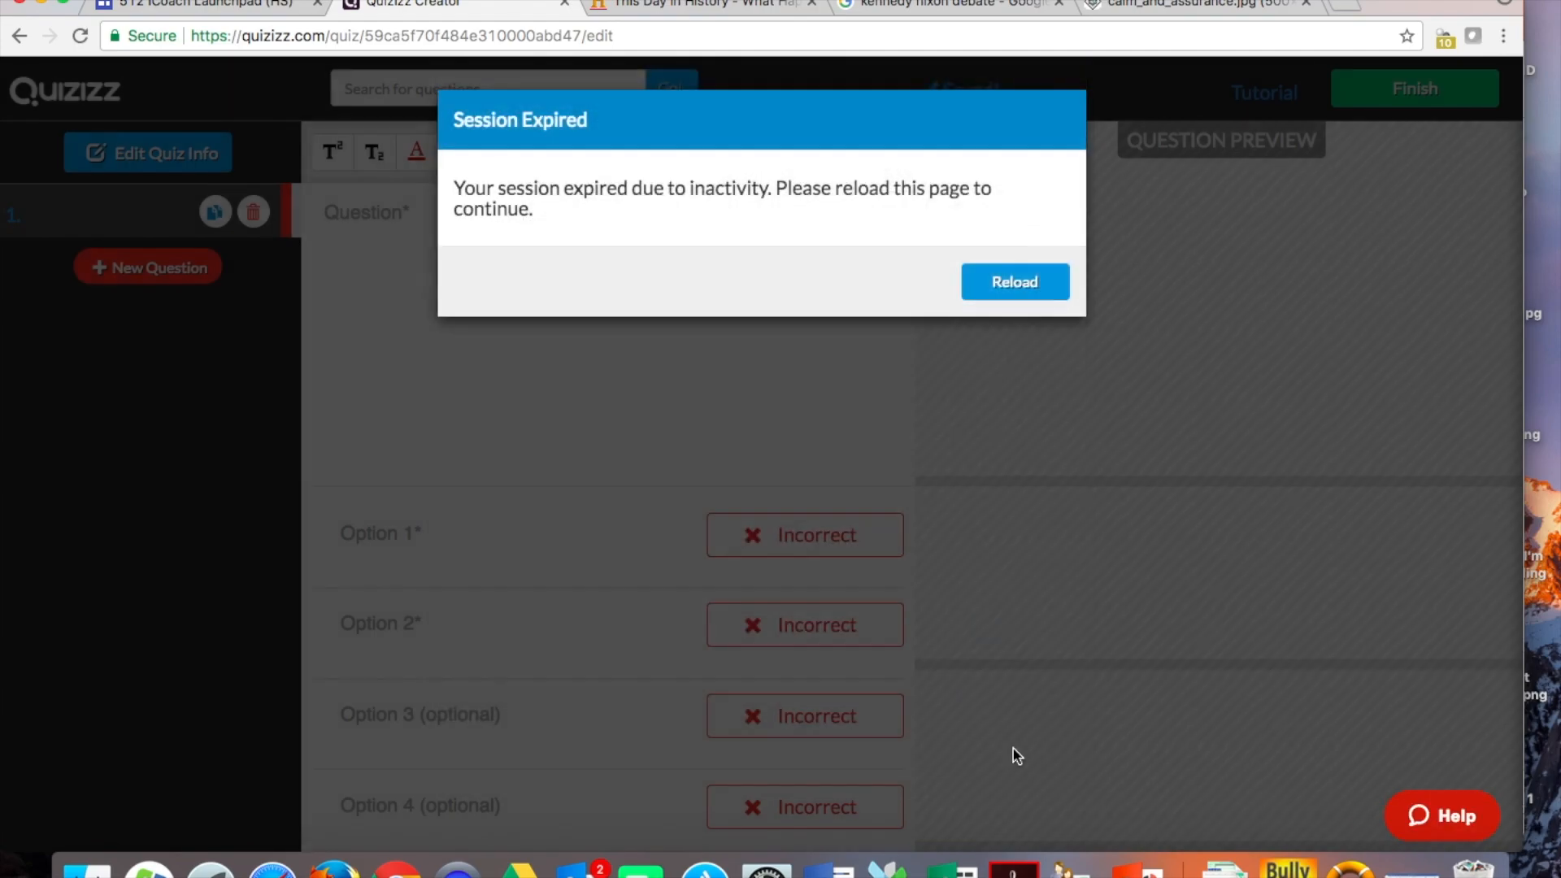
{"action": "left_click", "coordinate": [997, 296]}
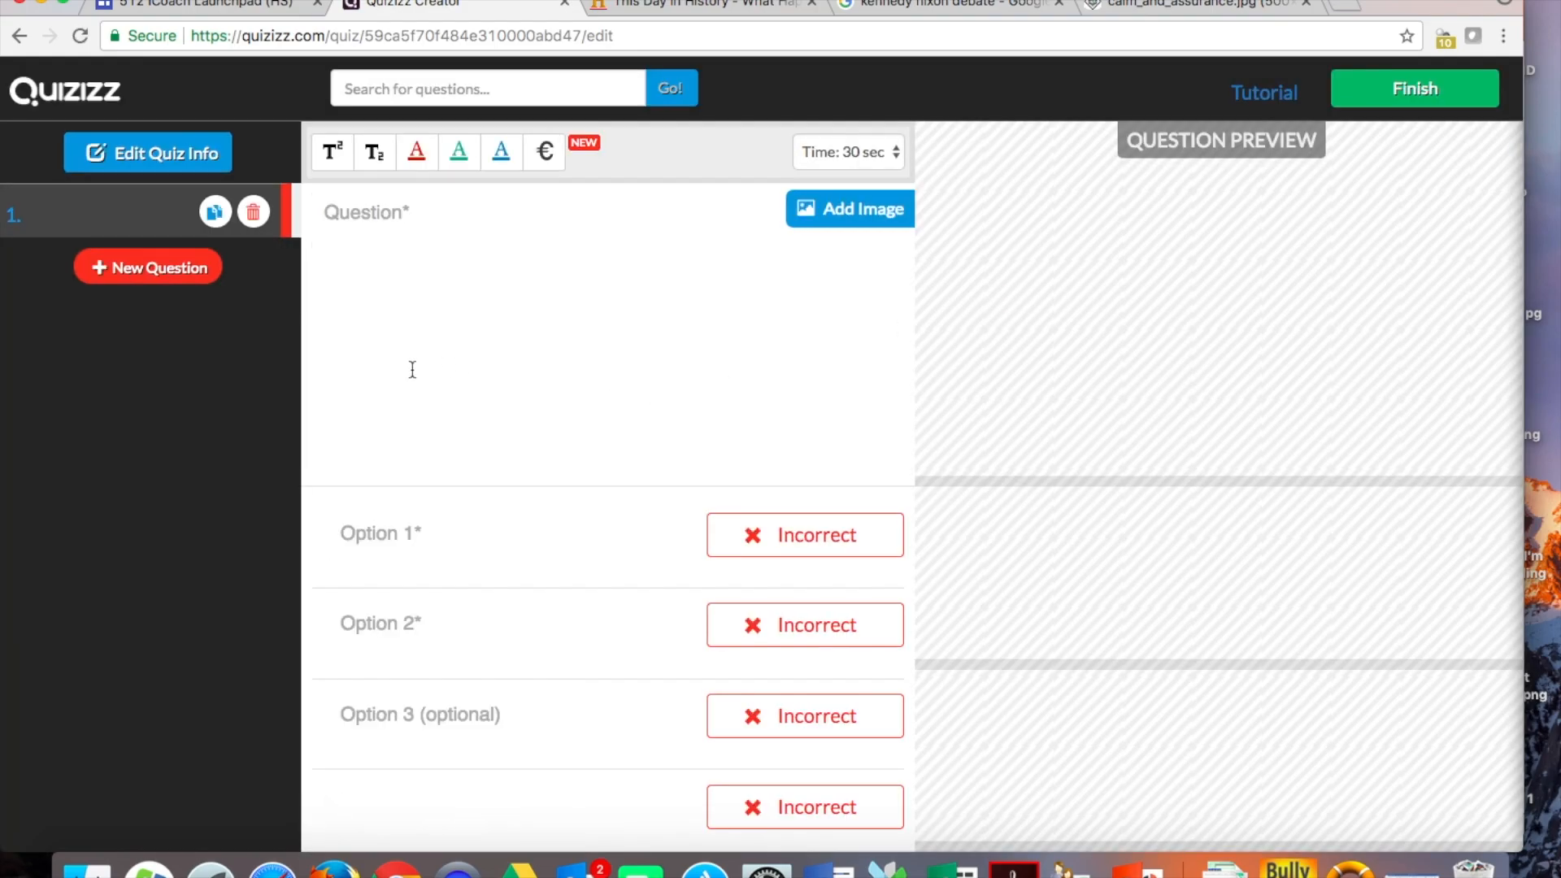
Step: Add the image calm_and_assurance.jpg from the Desktop to question 1
{"action": "left_click", "coordinate": [384, 217]}
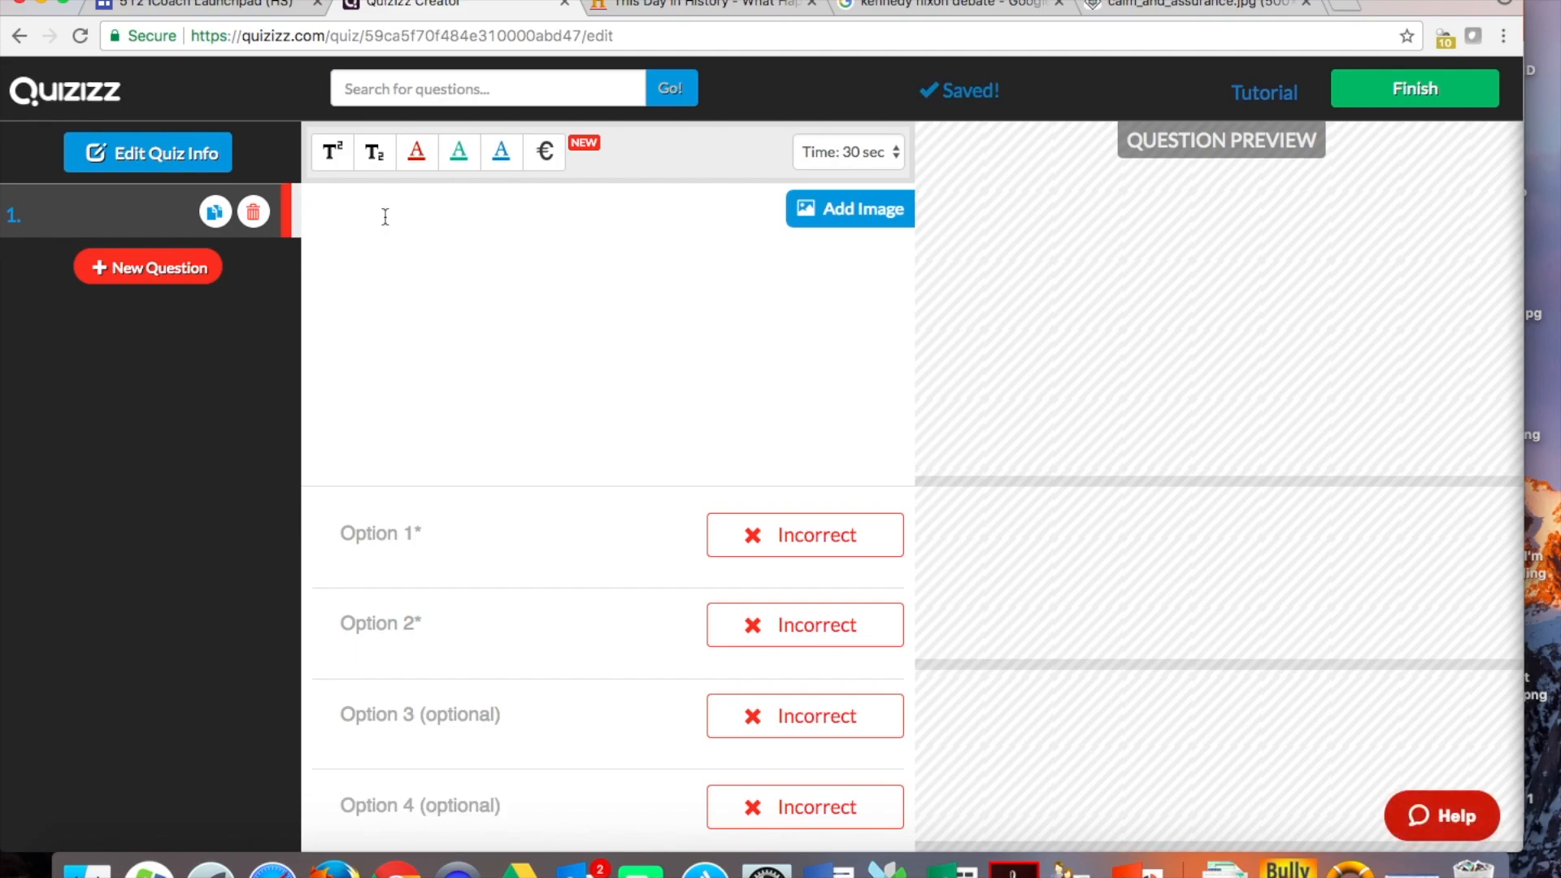
{"action": "left_click", "coordinate": [843, 213]}
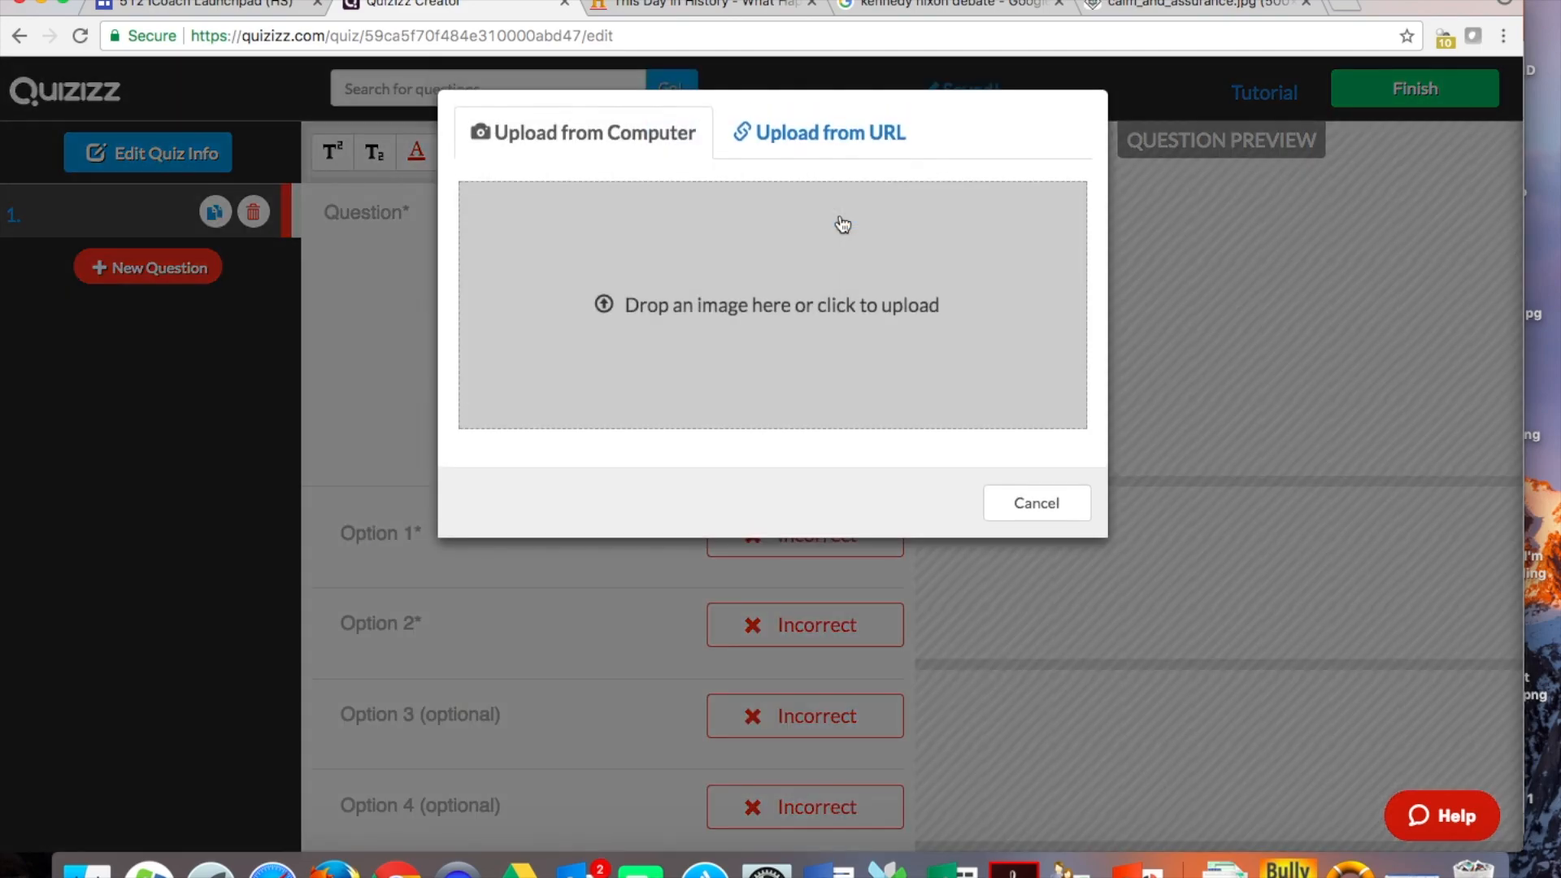
{"action": "left_click", "coordinate": [696, 313]}
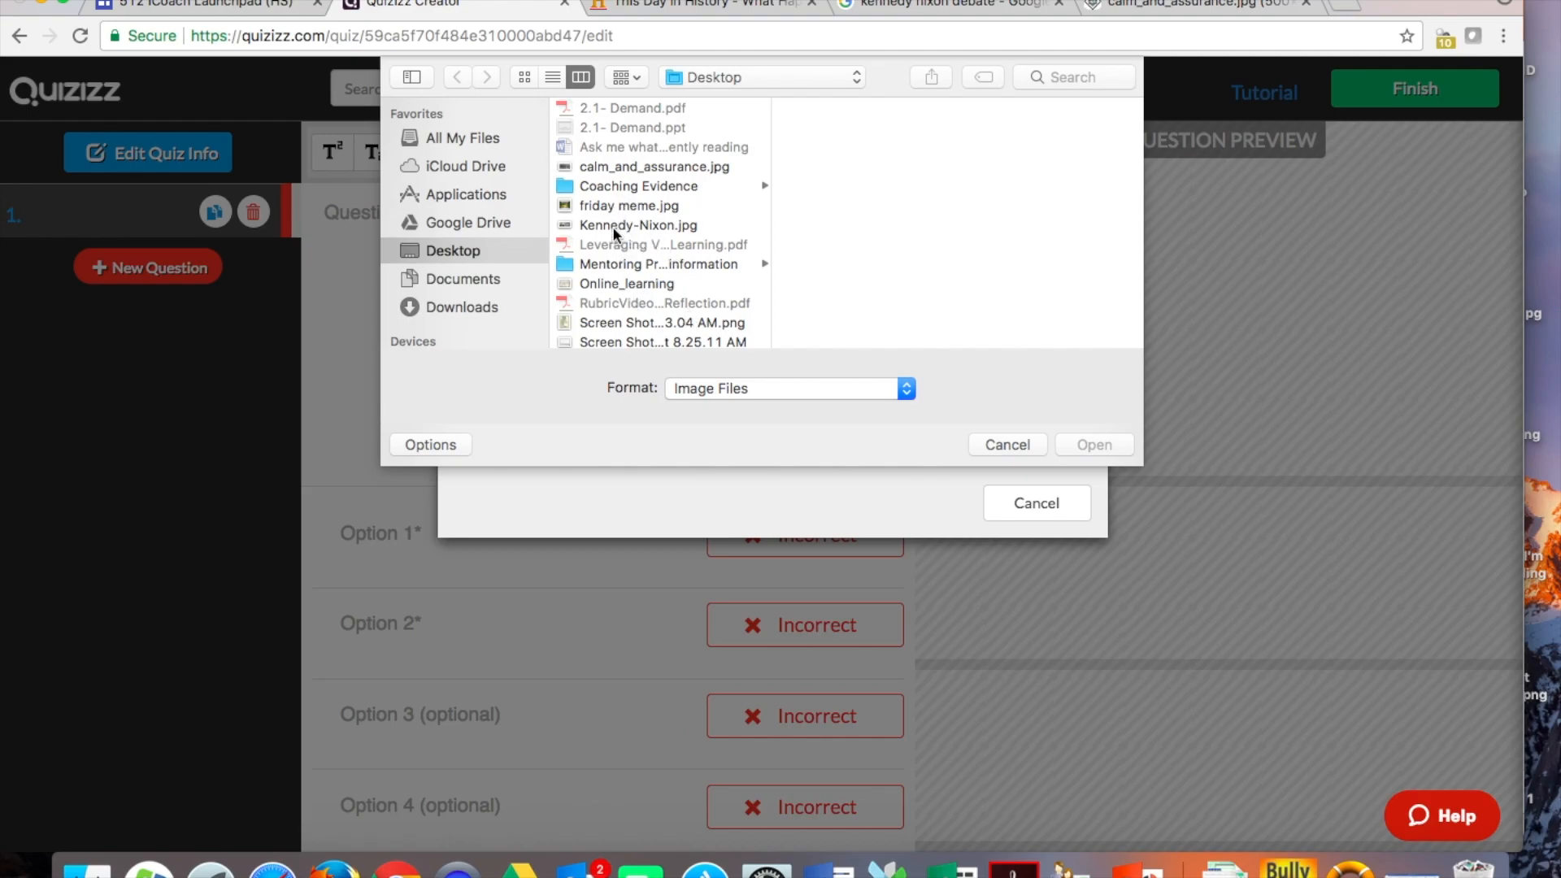
{"action": "left_click", "coordinate": [612, 169]}
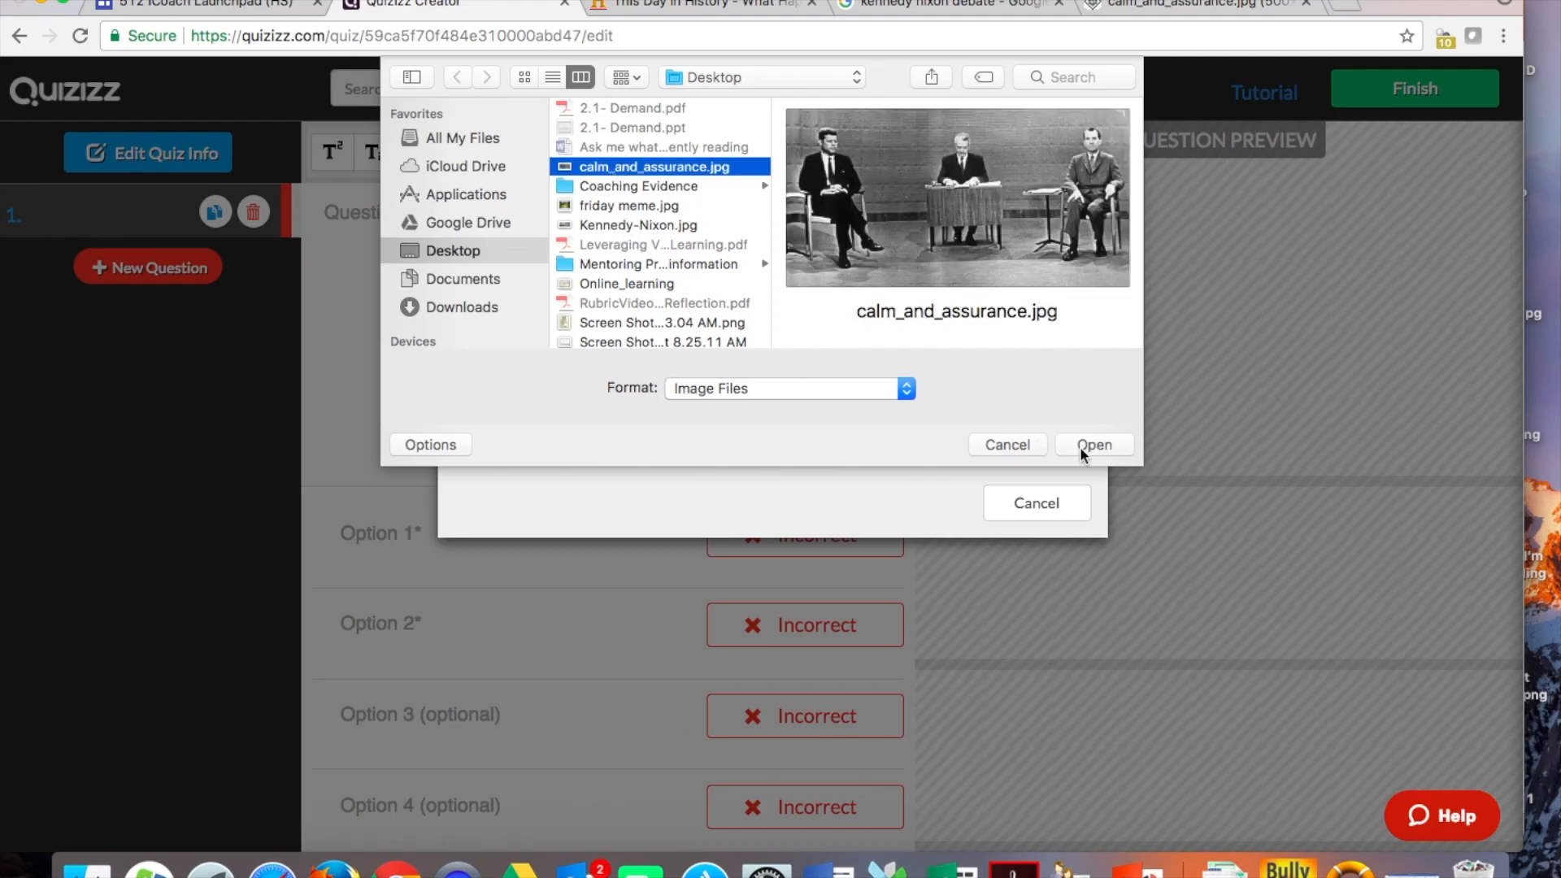
{"action": "key", "text": "Return"}
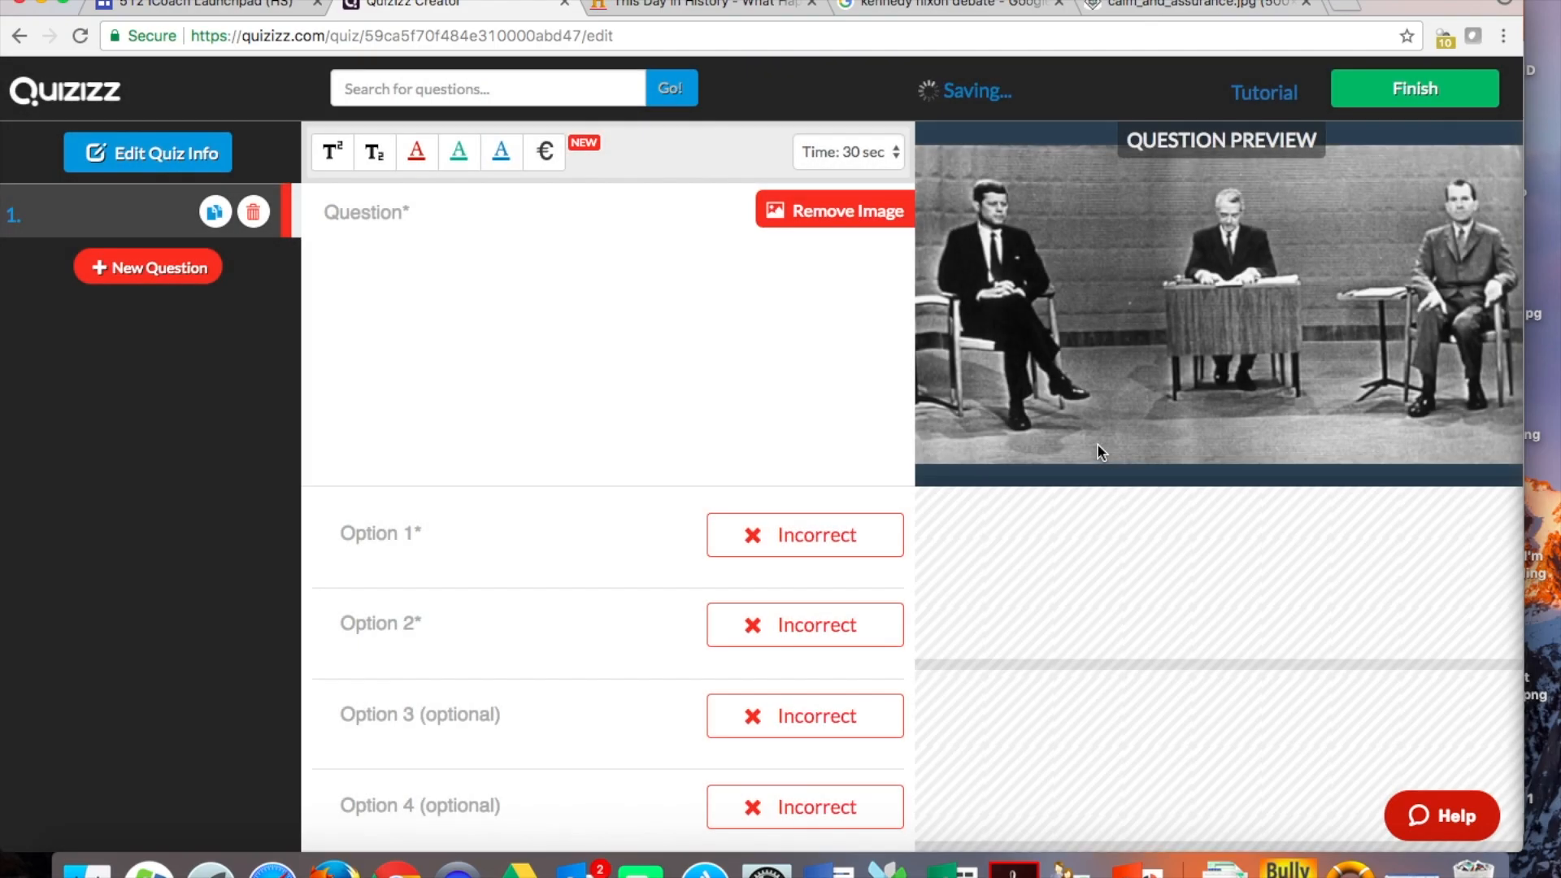
Step: Enter "Which candidate looks more relaxed and comfortable?" as the text of question 1
{"action": "left_click", "coordinate": [394, 216]}
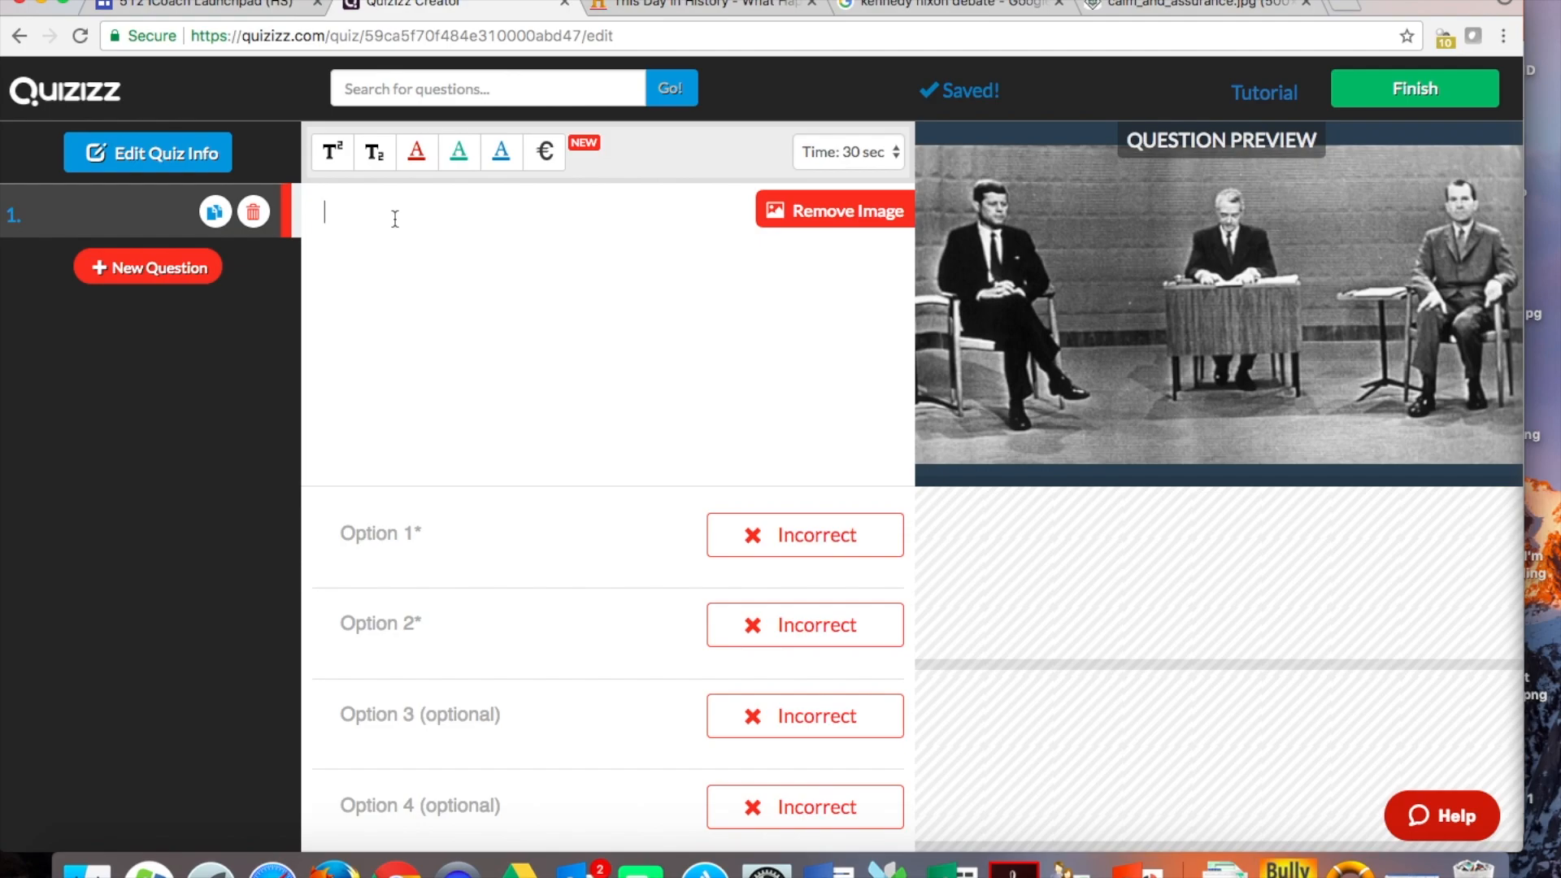
{"action": "type", "text": "Which can"}
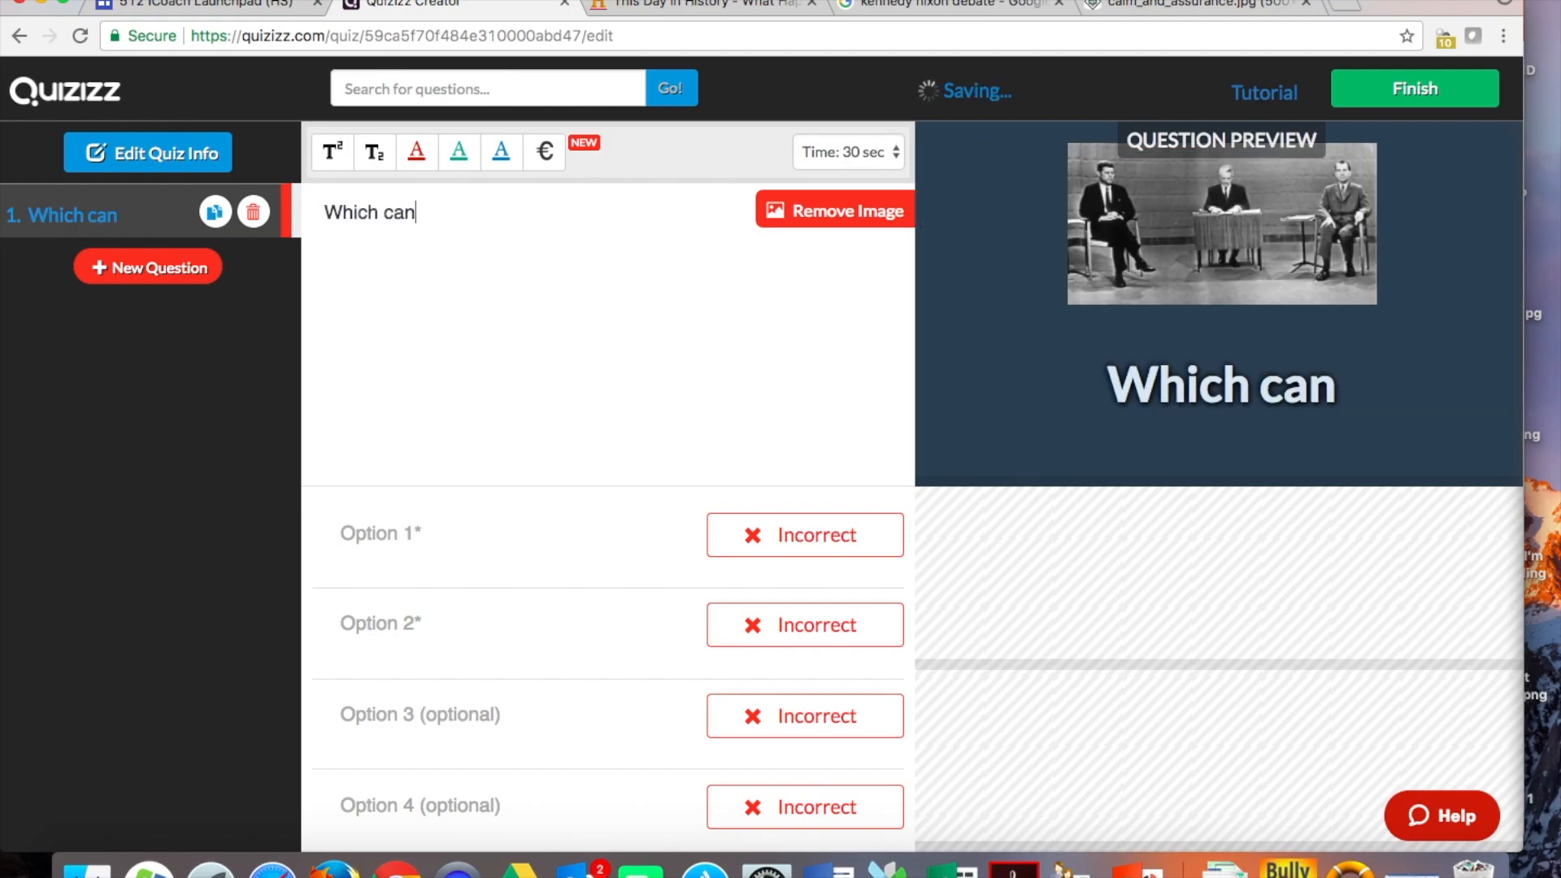
{"action": "type", "text": "didate looks "}
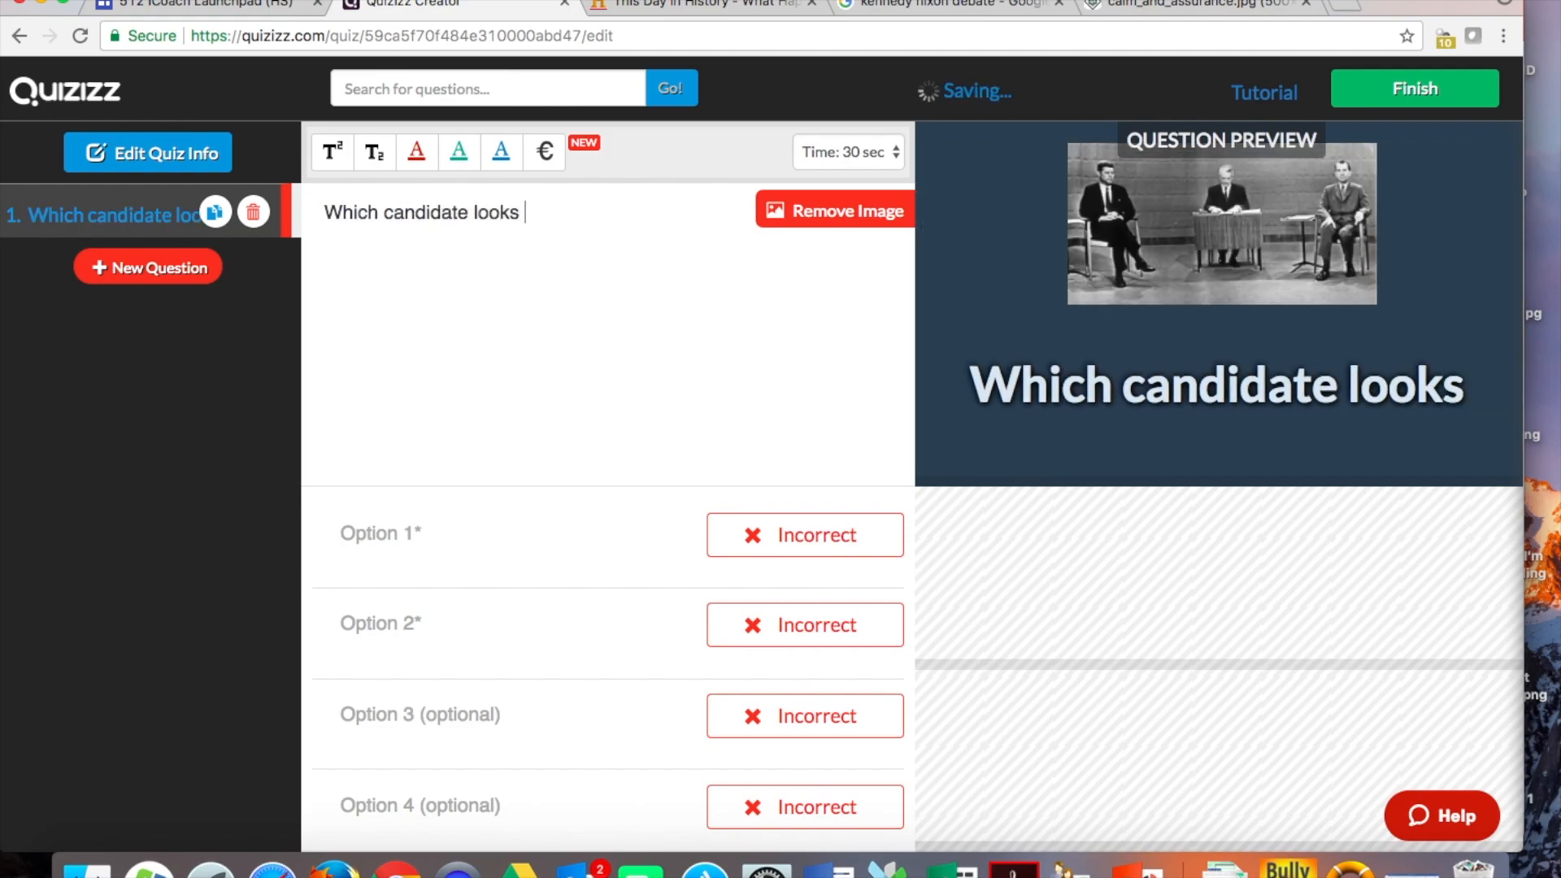
{"action": "type", "text": "more relaz"}
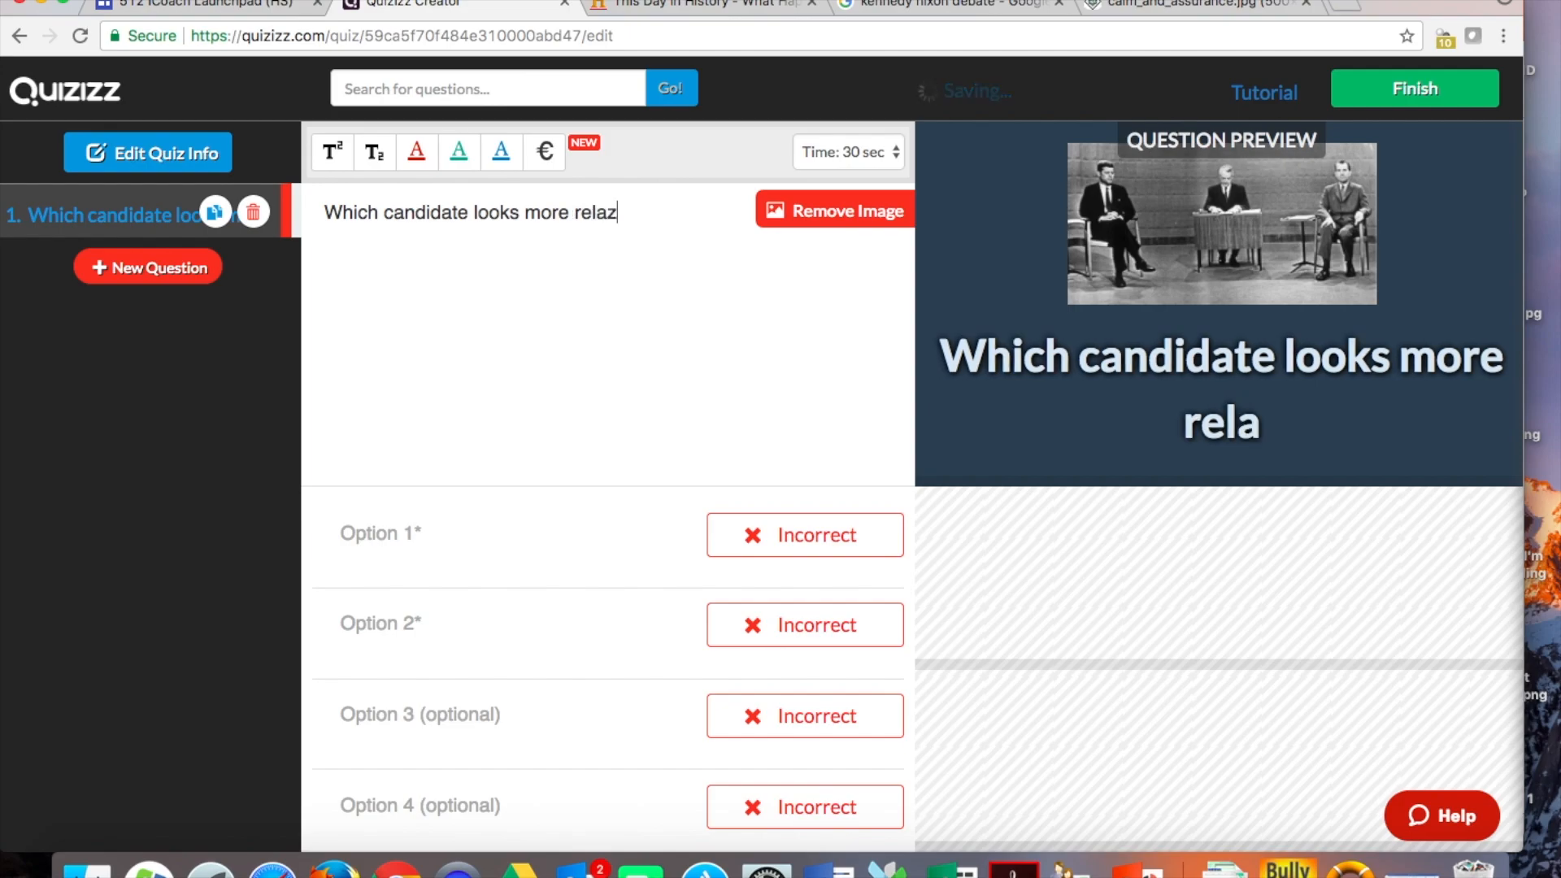
{"action": "key", "text": "BackSpace"}
{"action": "type", "text": "xed a"}
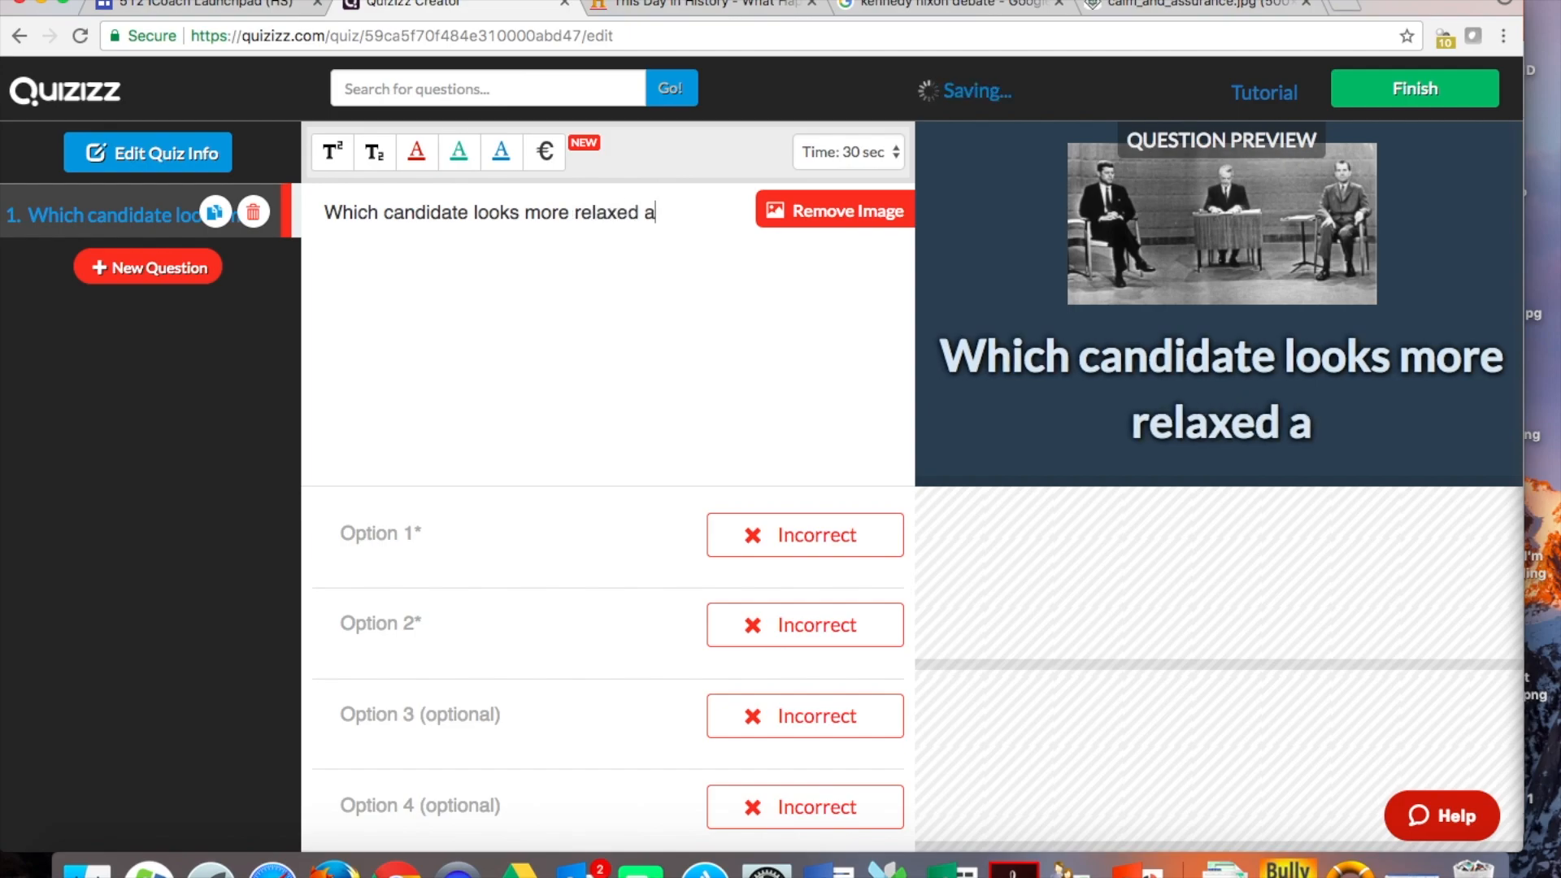
{"action": "type", "text": "nd comfor"}
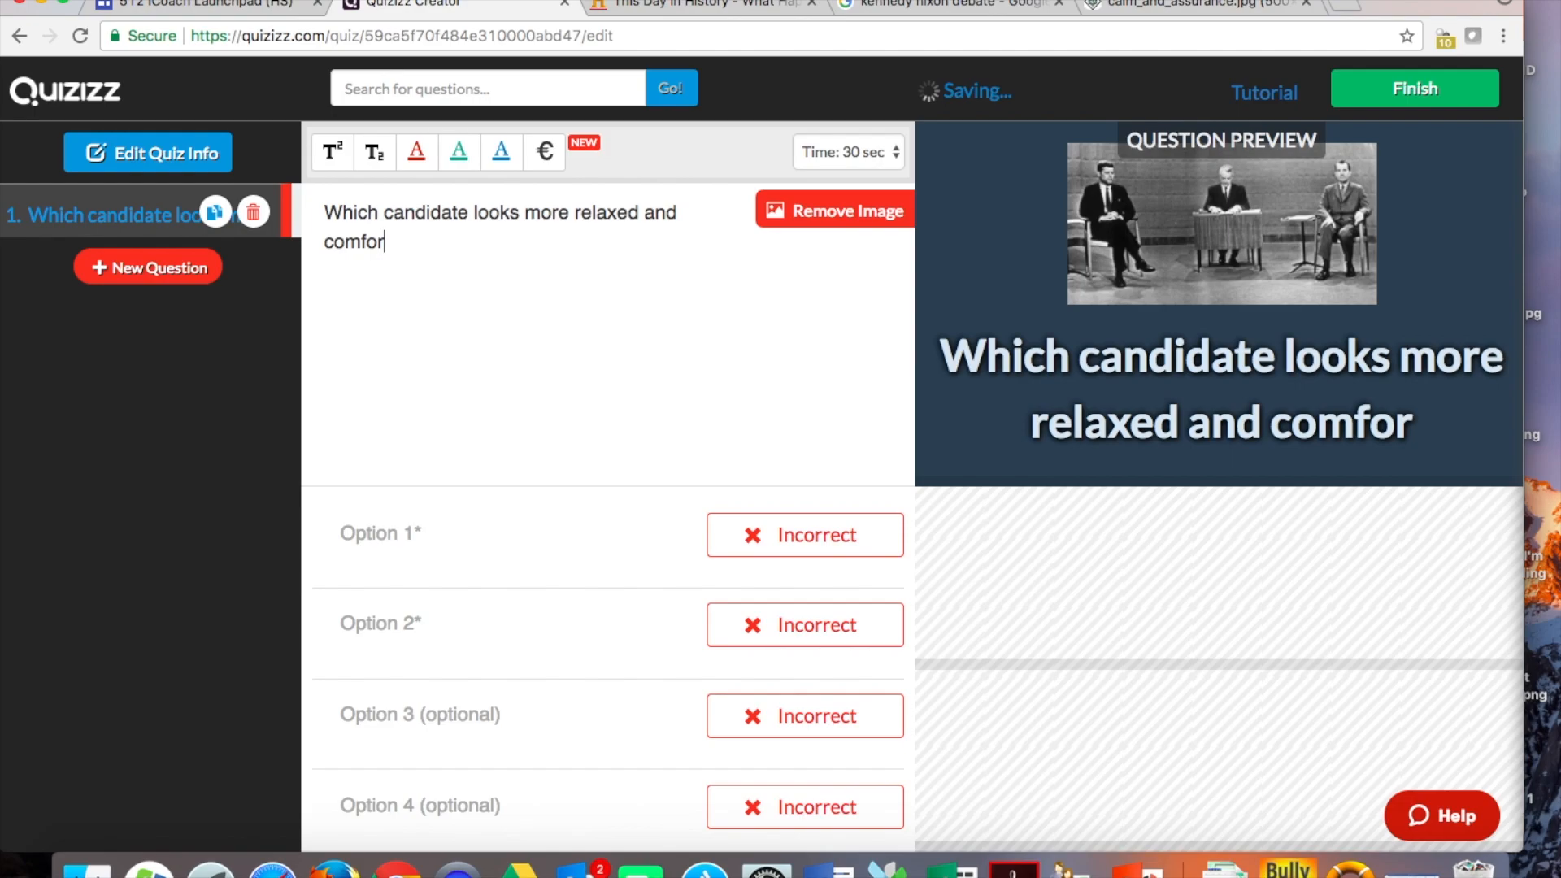
{"action": "type", "text": "table?"}
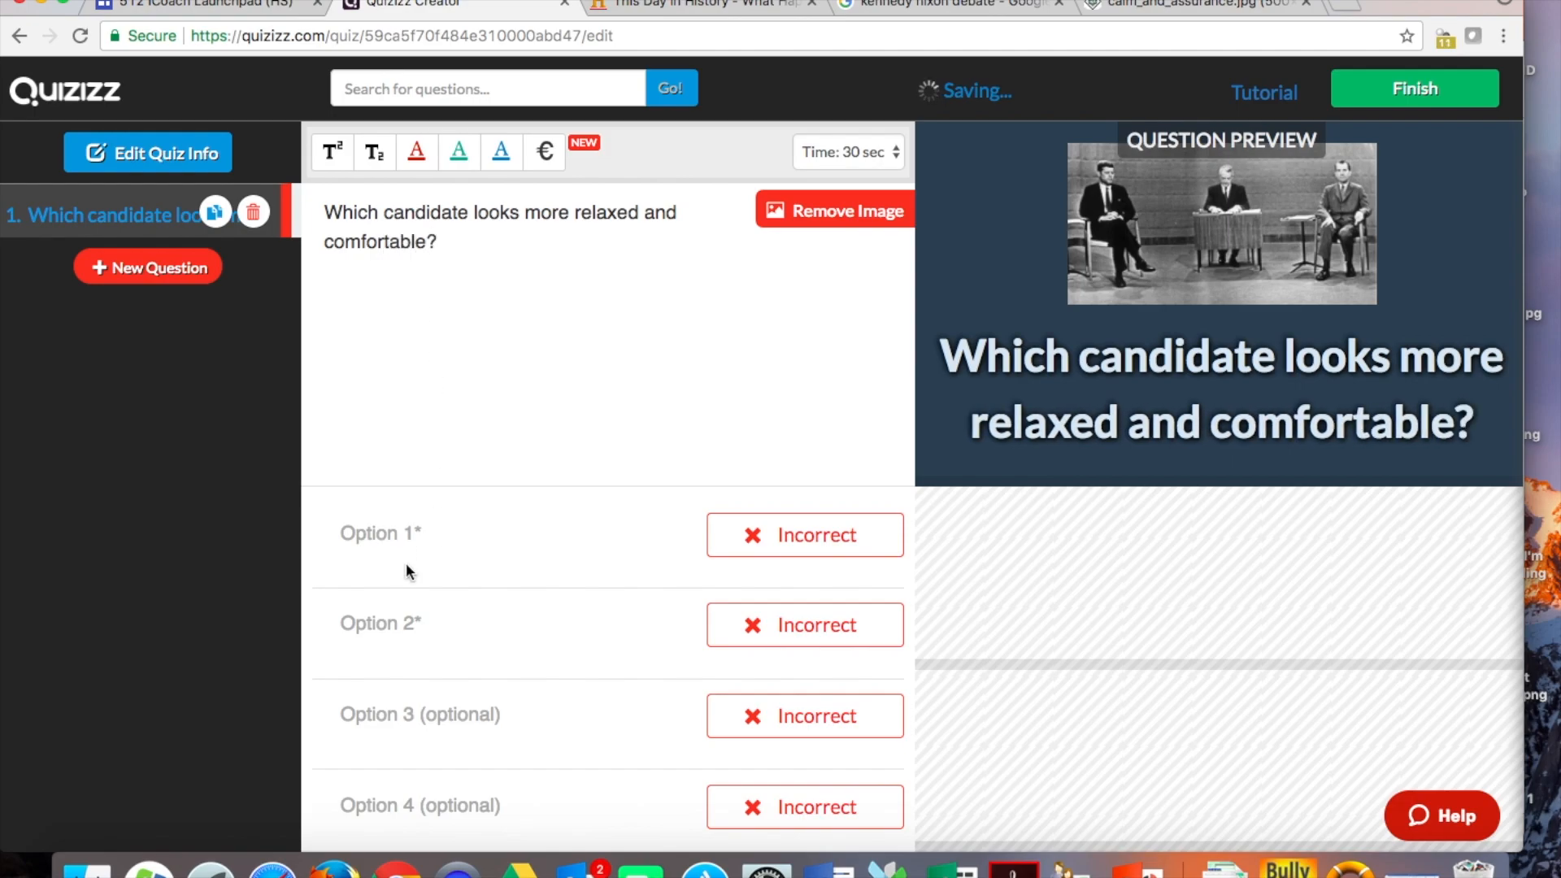
Step: Add Kennedy and Nixon as the two answer options of question 1 and mark Kennedy as correct
{"action": "left_click", "coordinate": [393, 542]}
{"action": "type", "text": "Kennedy"}
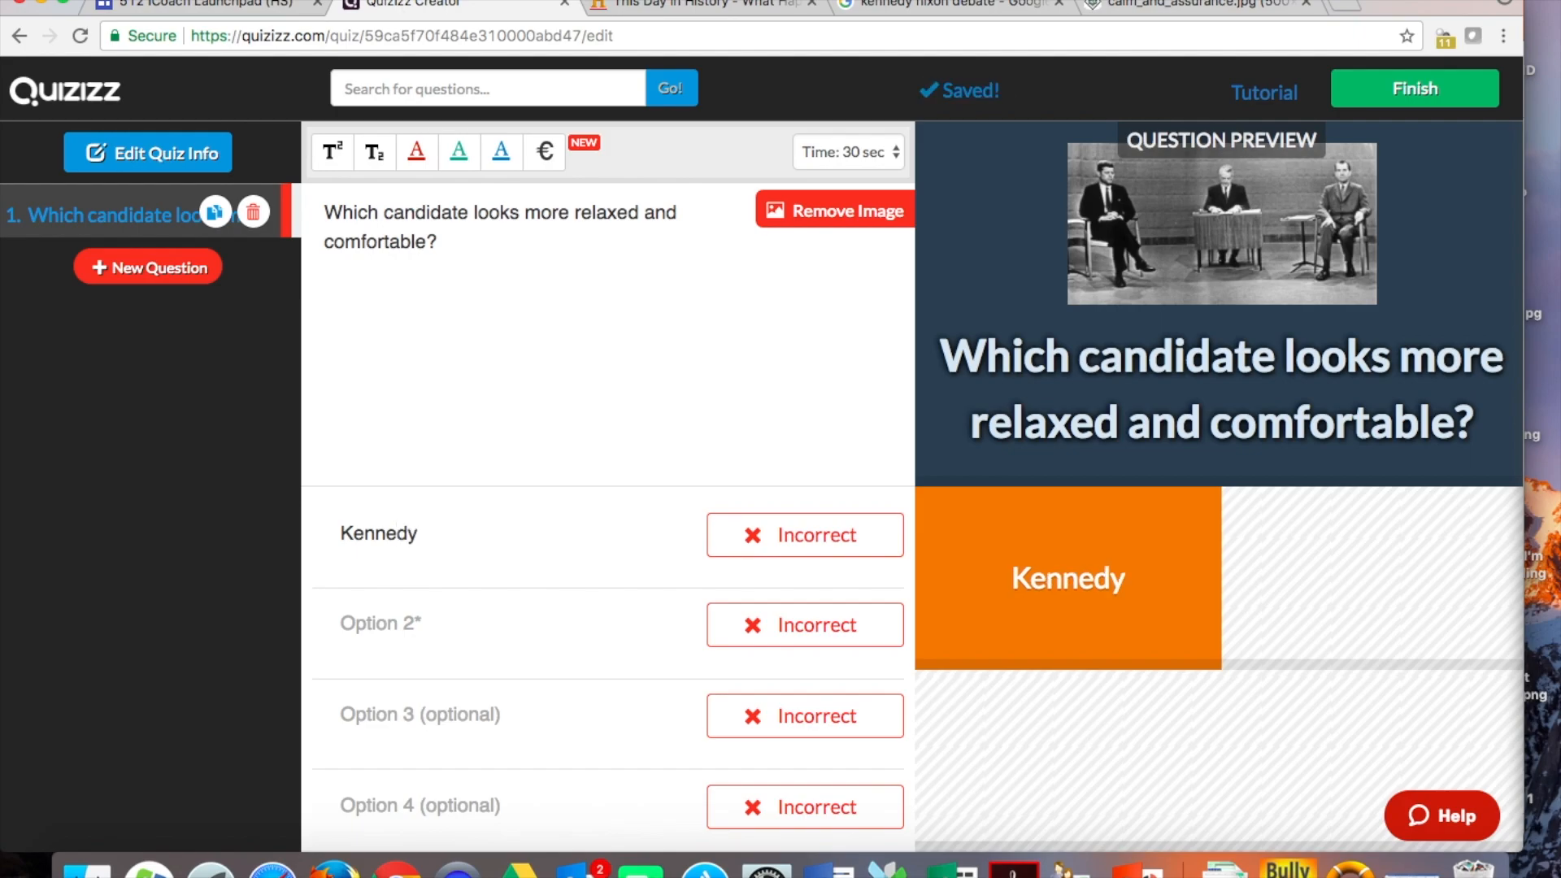
{"action": "left_click", "coordinate": [377, 622]}
{"action": "type", "text": "Nixon"}
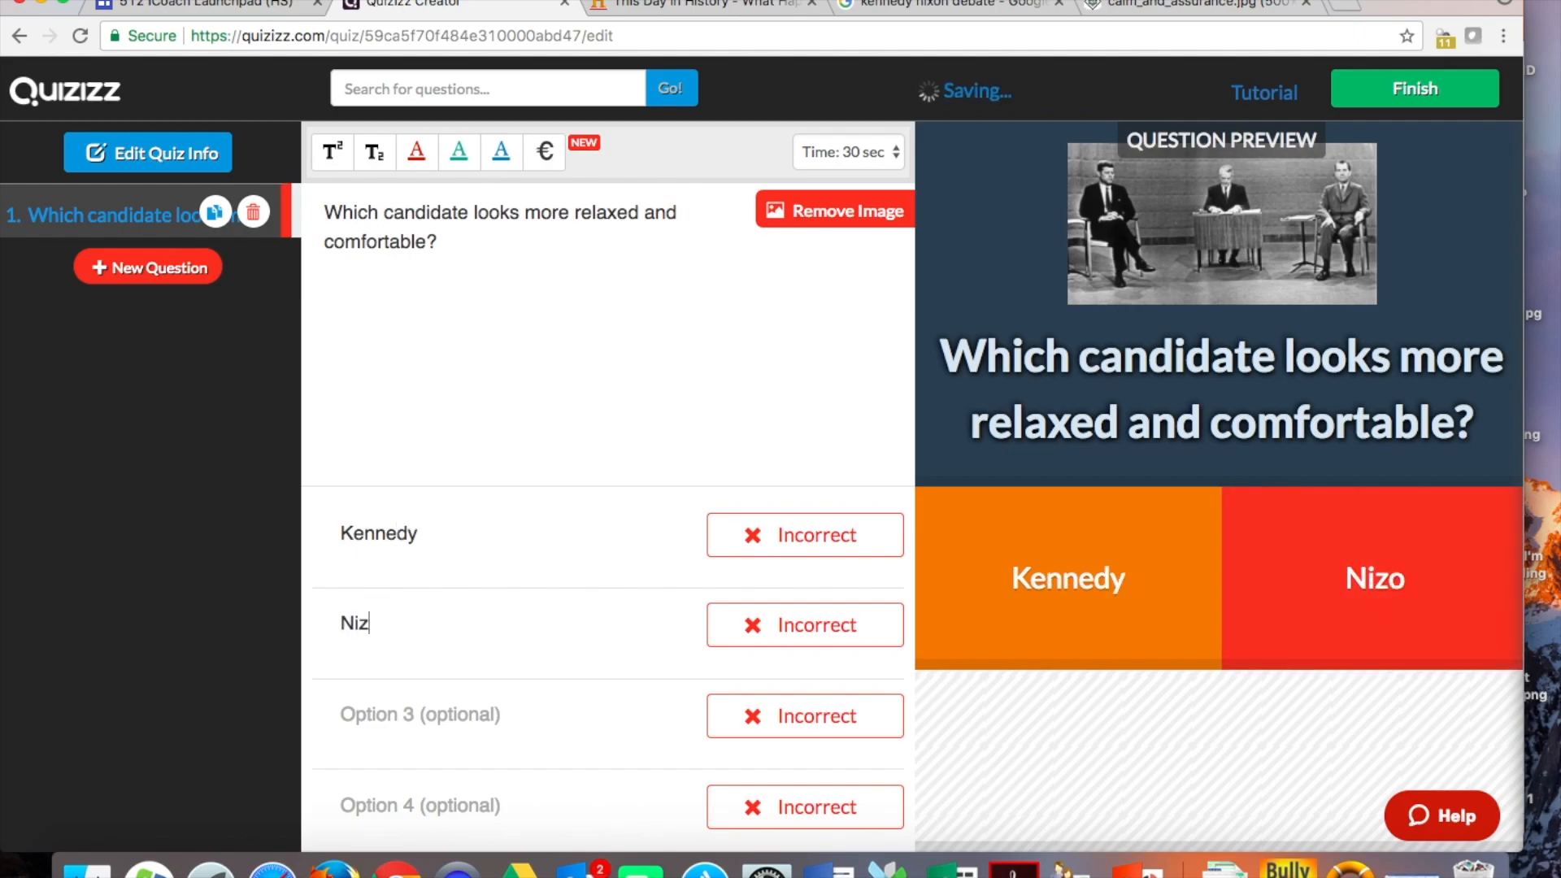
{"action": "left_click", "coordinate": [760, 540]}
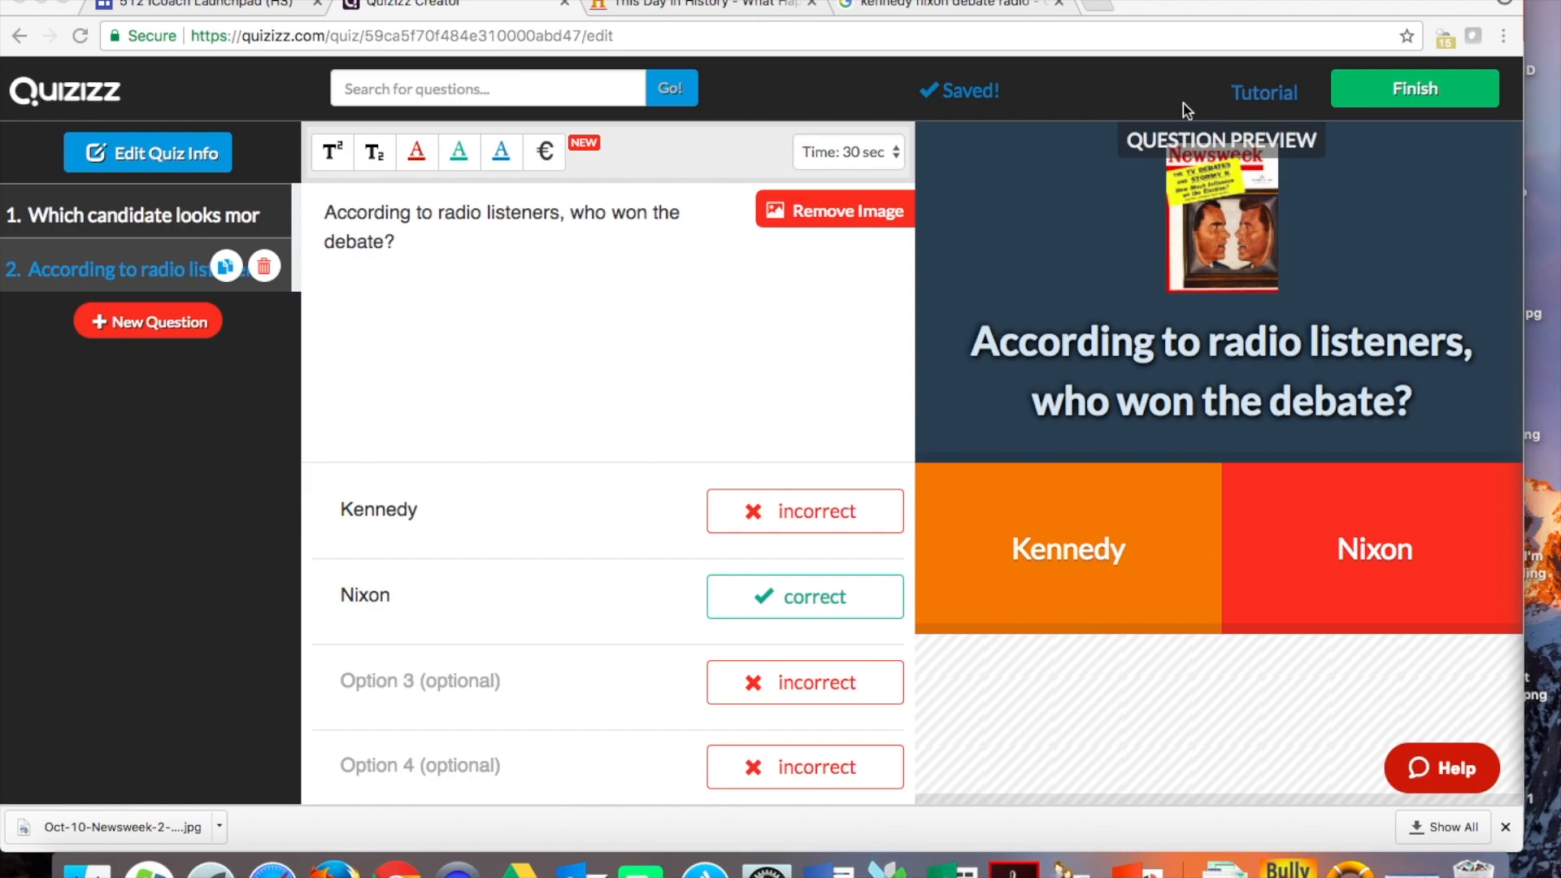
Step: Start finishing the quiz, setting its grade range from 9 to 12 and its subject to History
{"action": "left_click", "coordinate": [1413, 91]}
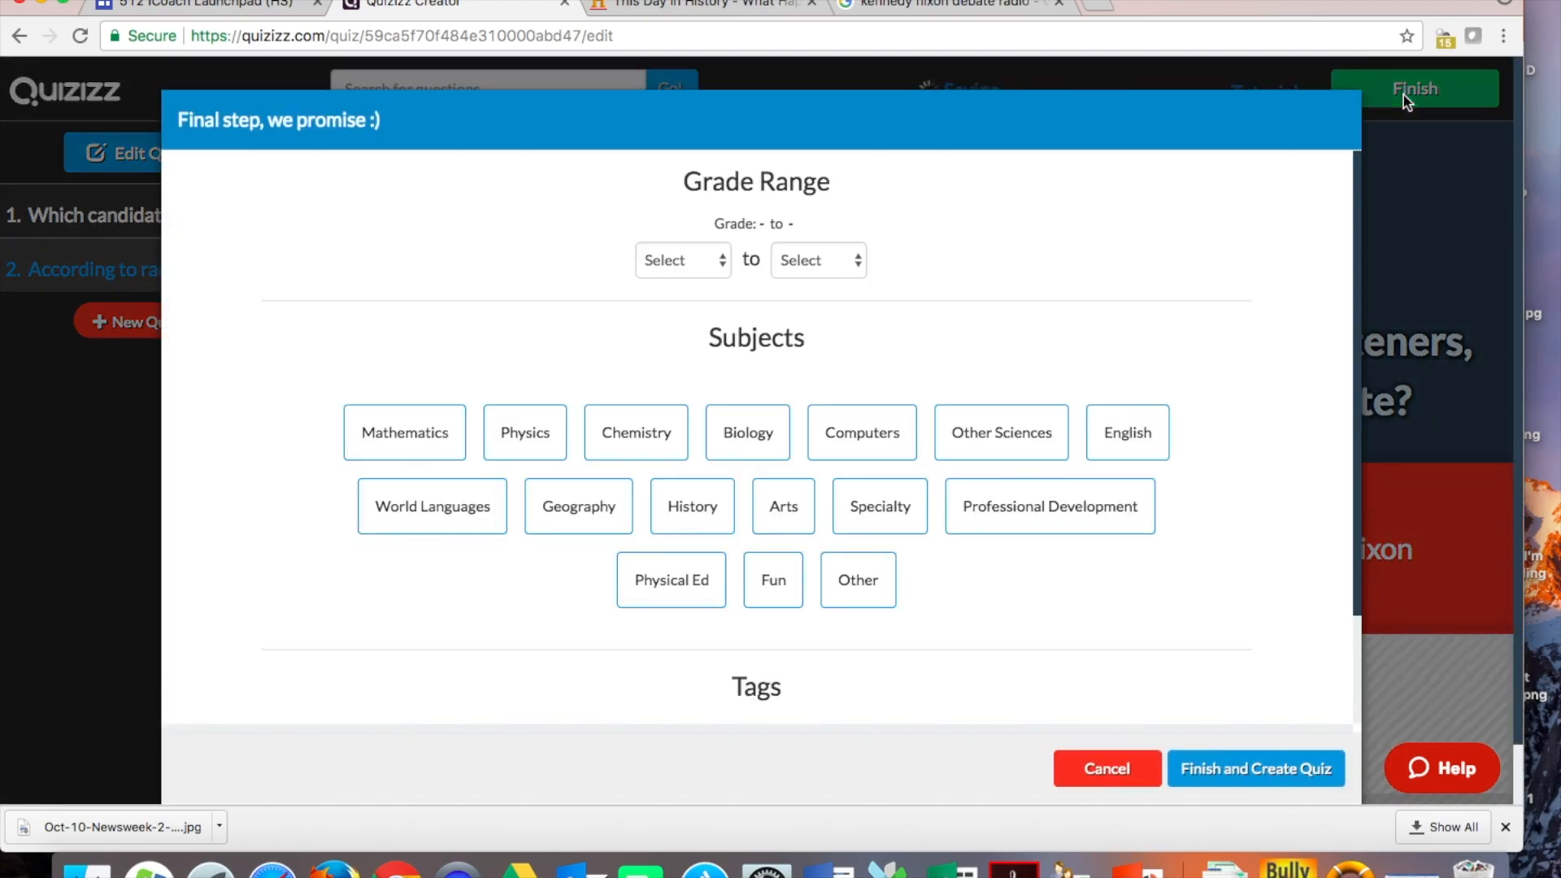
{"action": "left_click", "coordinate": [719, 271]}
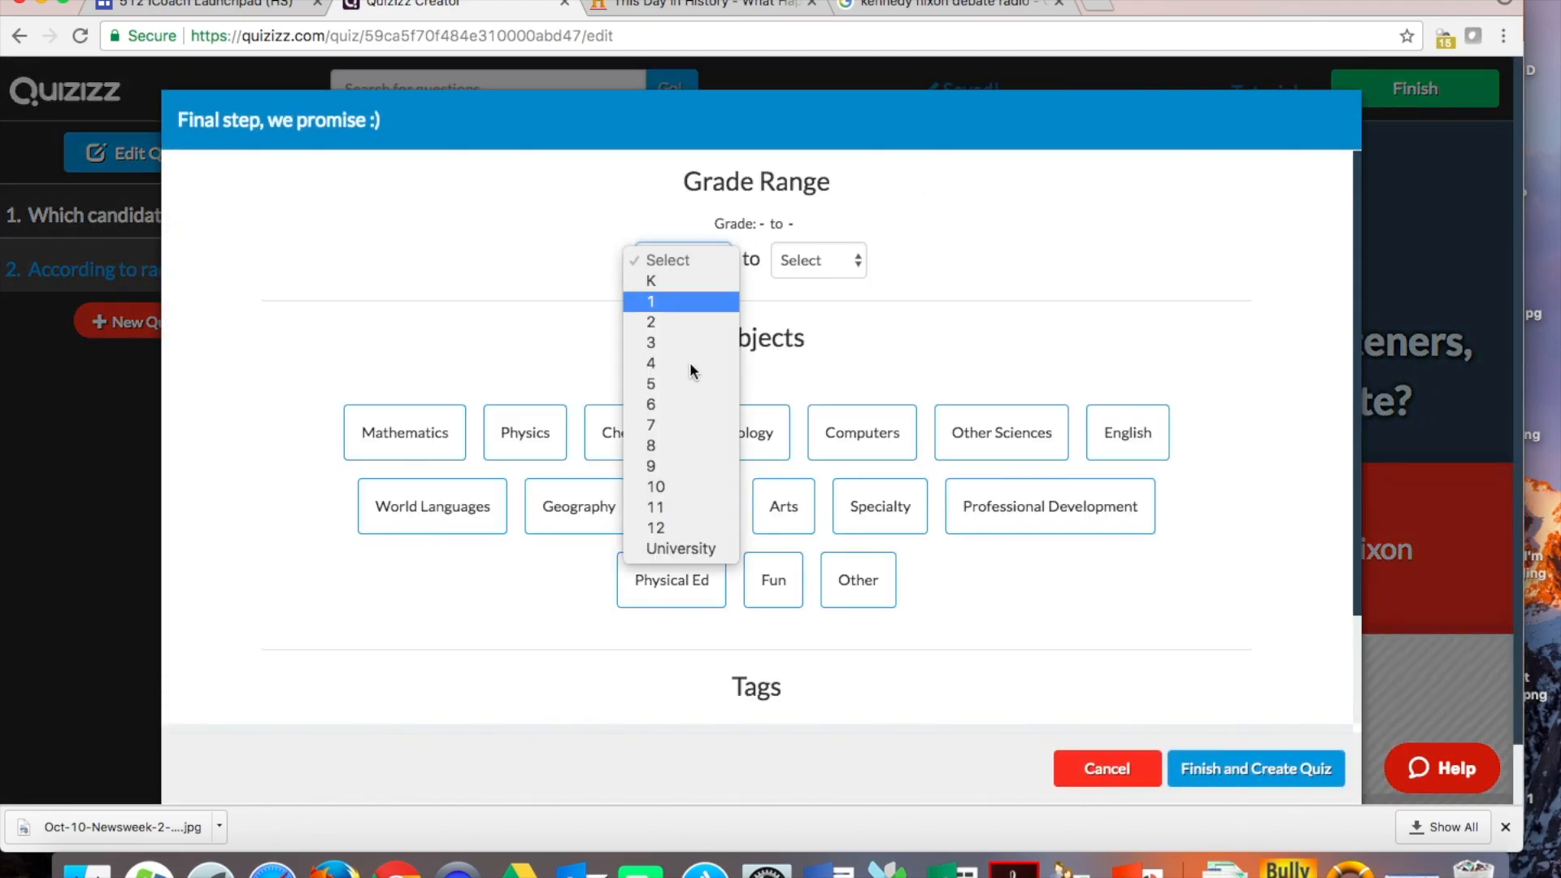
{"action": "left_click", "coordinate": [665, 466]}
{"action": "left_click", "coordinate": [824, 262]}
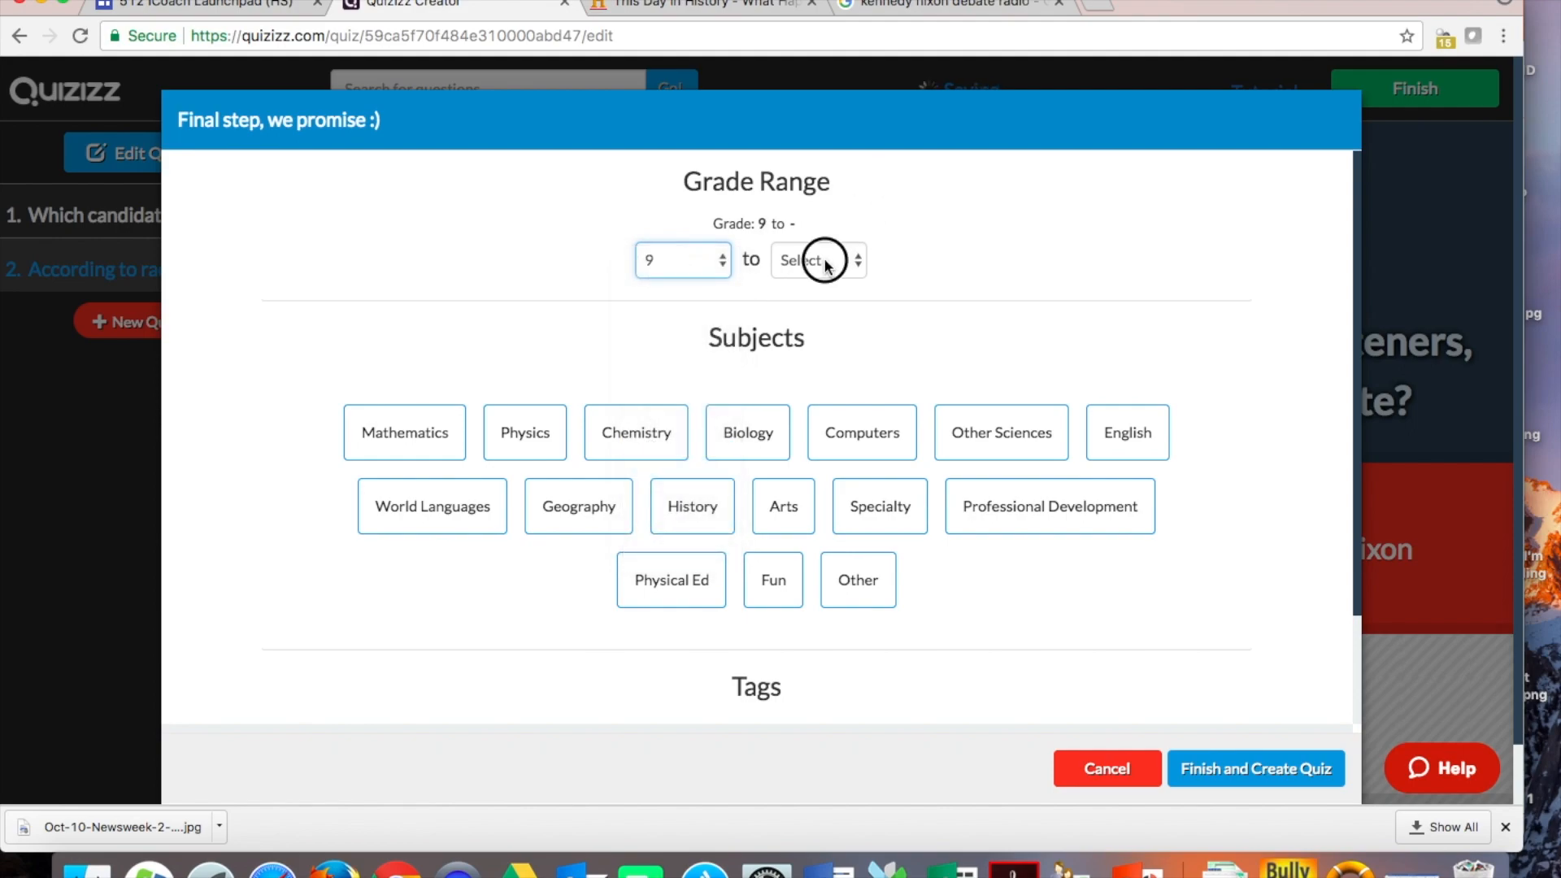
{"action": "left_click", "coordinate": [807, 521]}
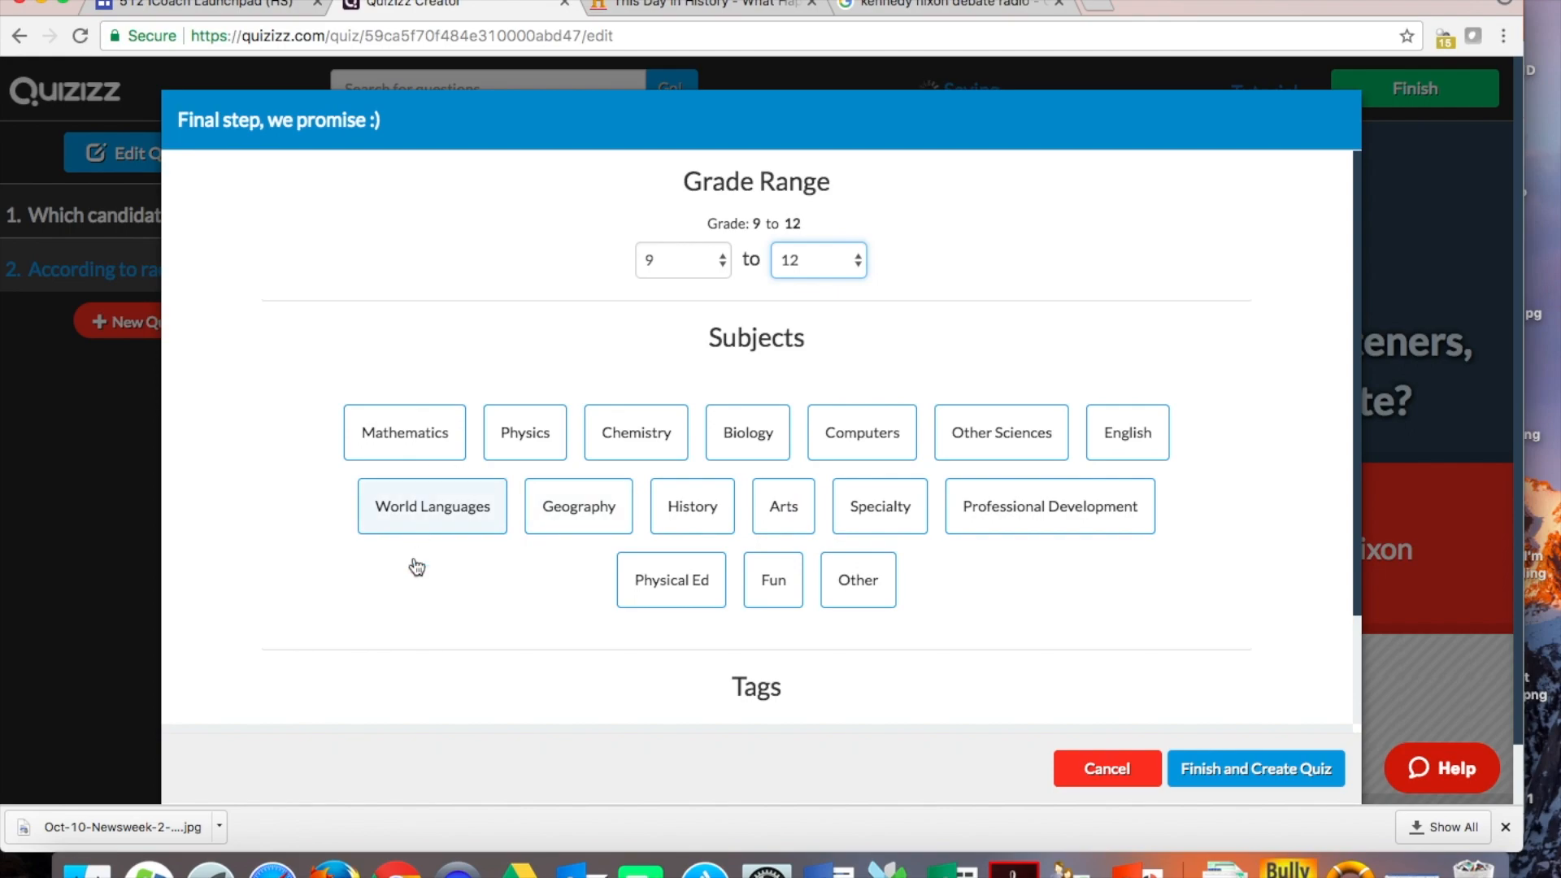
{"action": "left_click", "coordinate": [701, 519]}
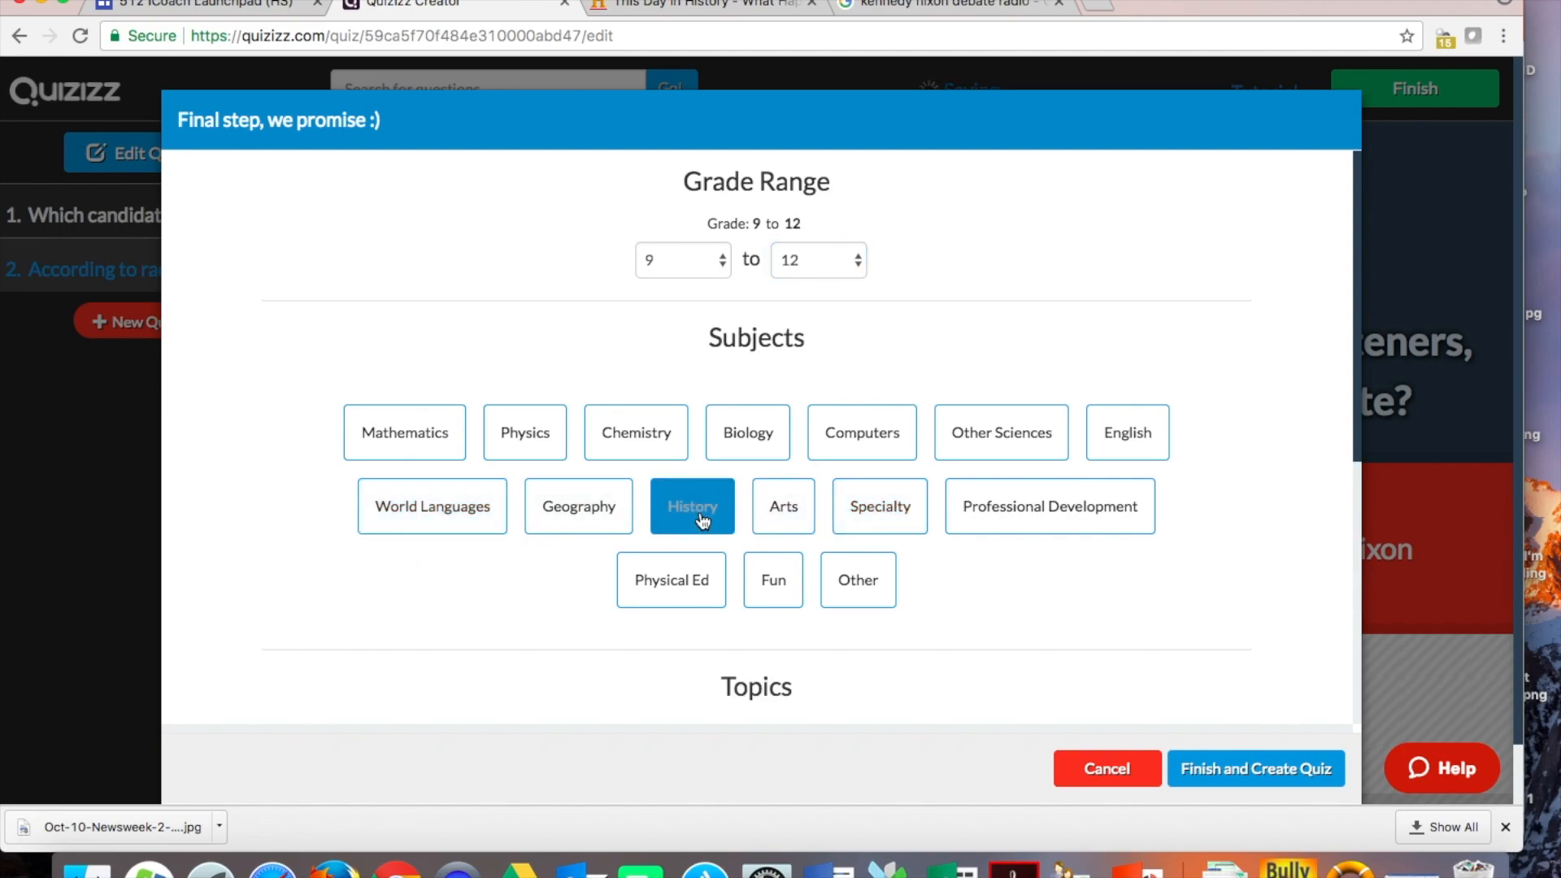
Step: Assign the topics American History, Government and Civics and create the finished quiz
{"action": "left_click", "coordinate": [1210, 781]}
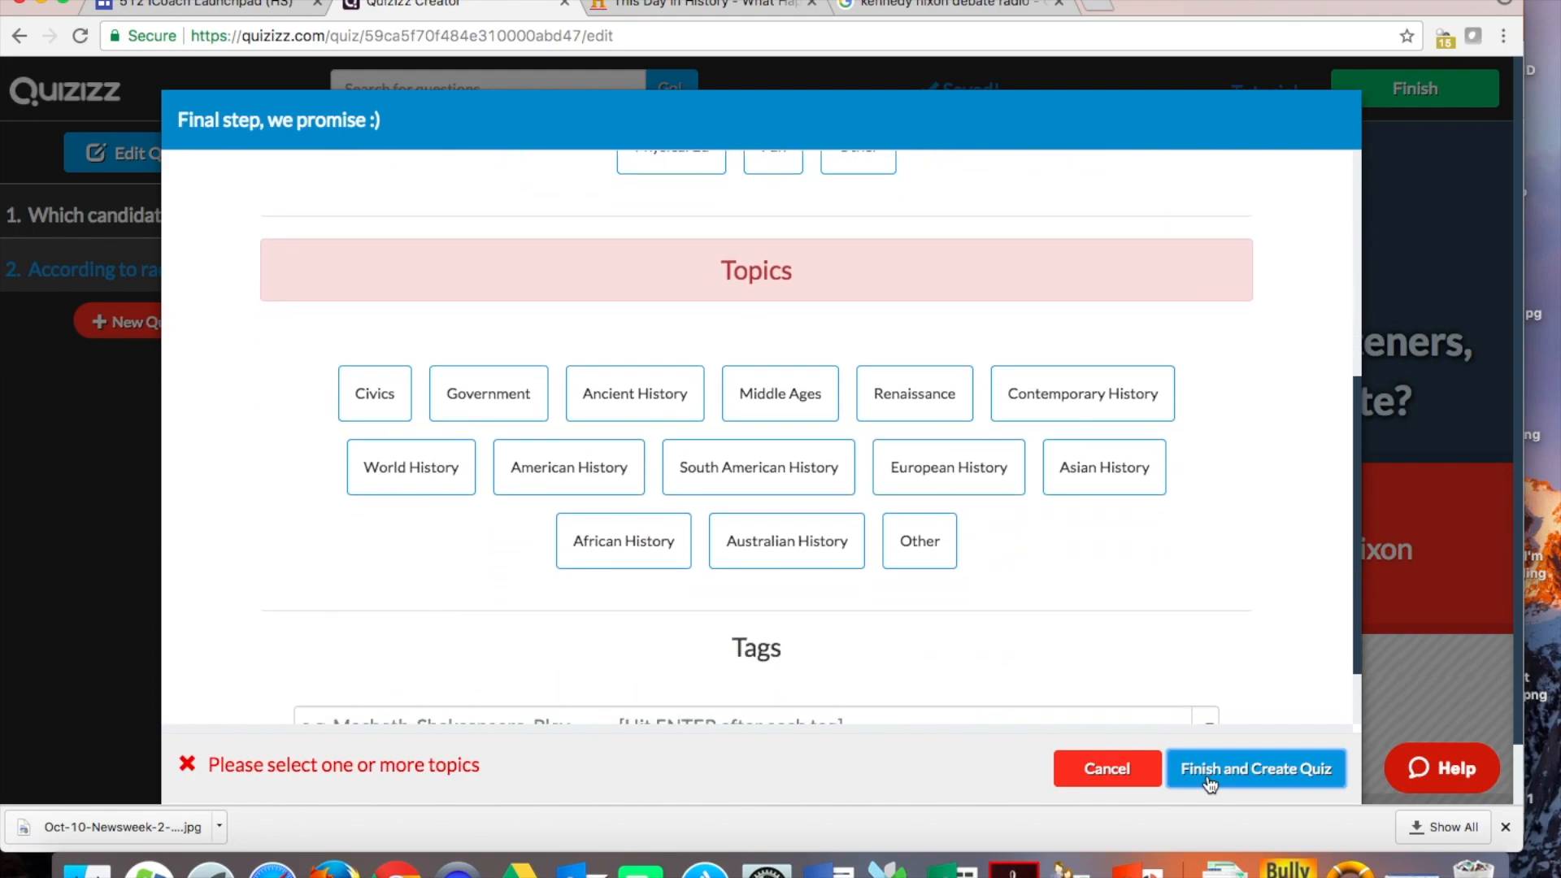
{"action": "left_click", "coordinate": [547, 471]}
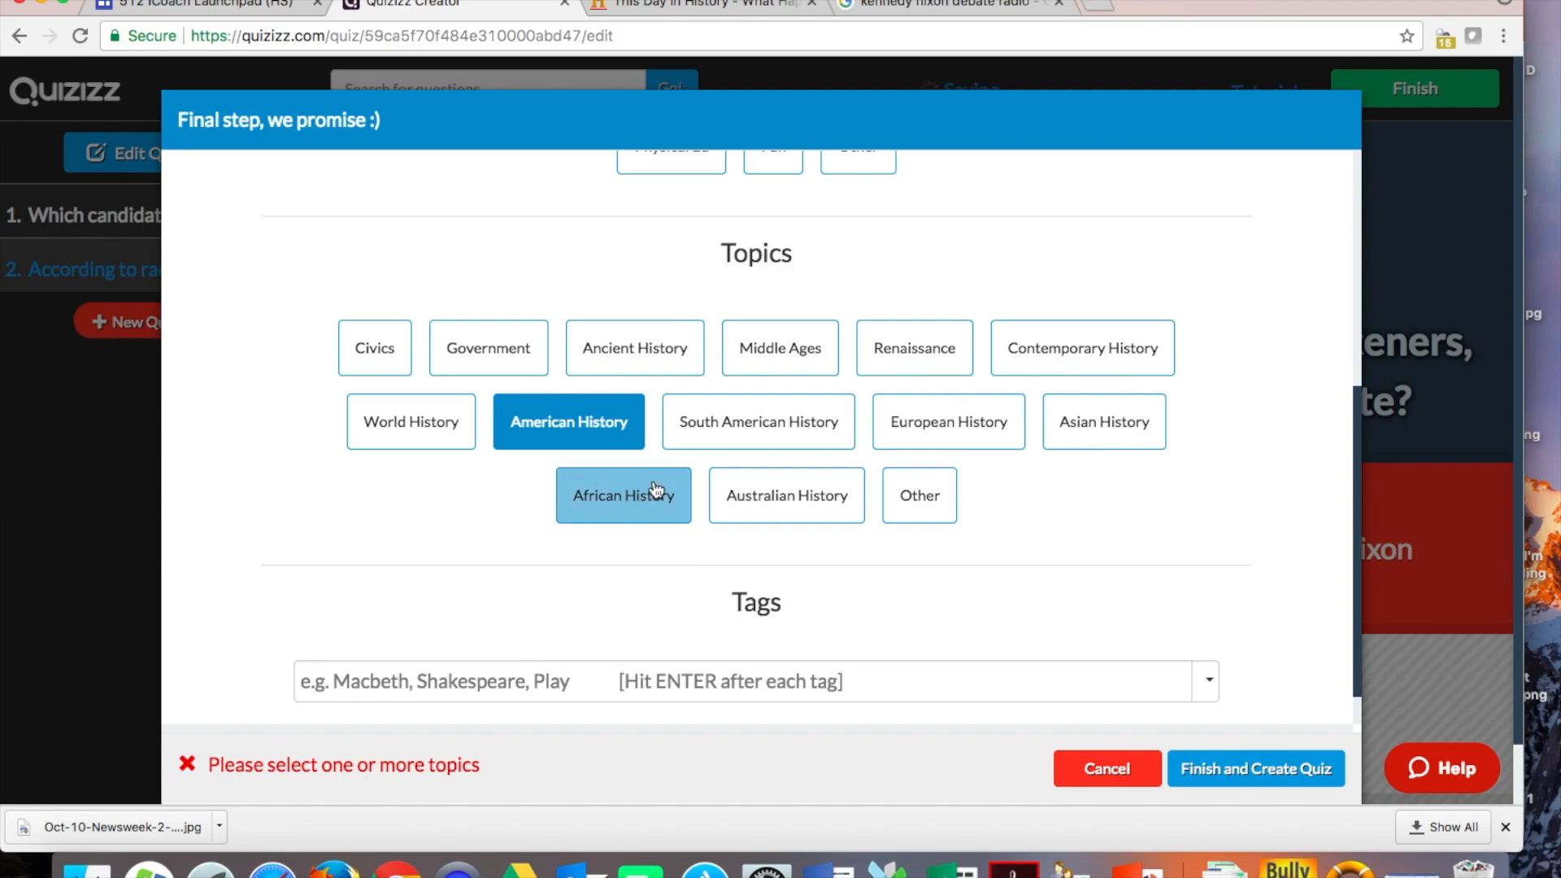
{"action": "left_click", "coordinate": [492, 364]}
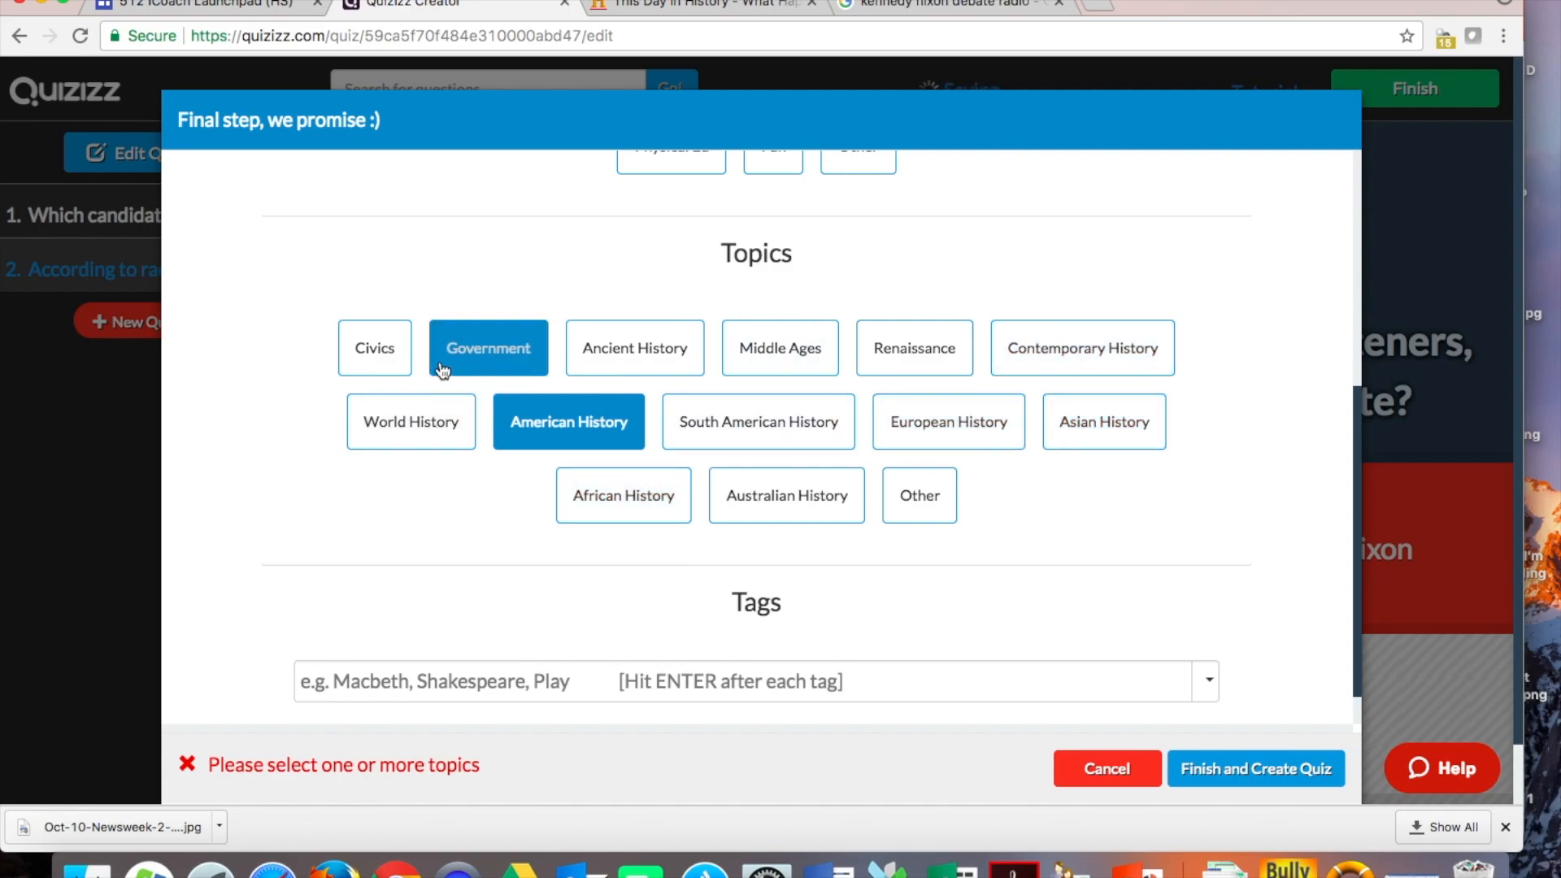
{"action": "left_click", "coordinate": [374, 358]}
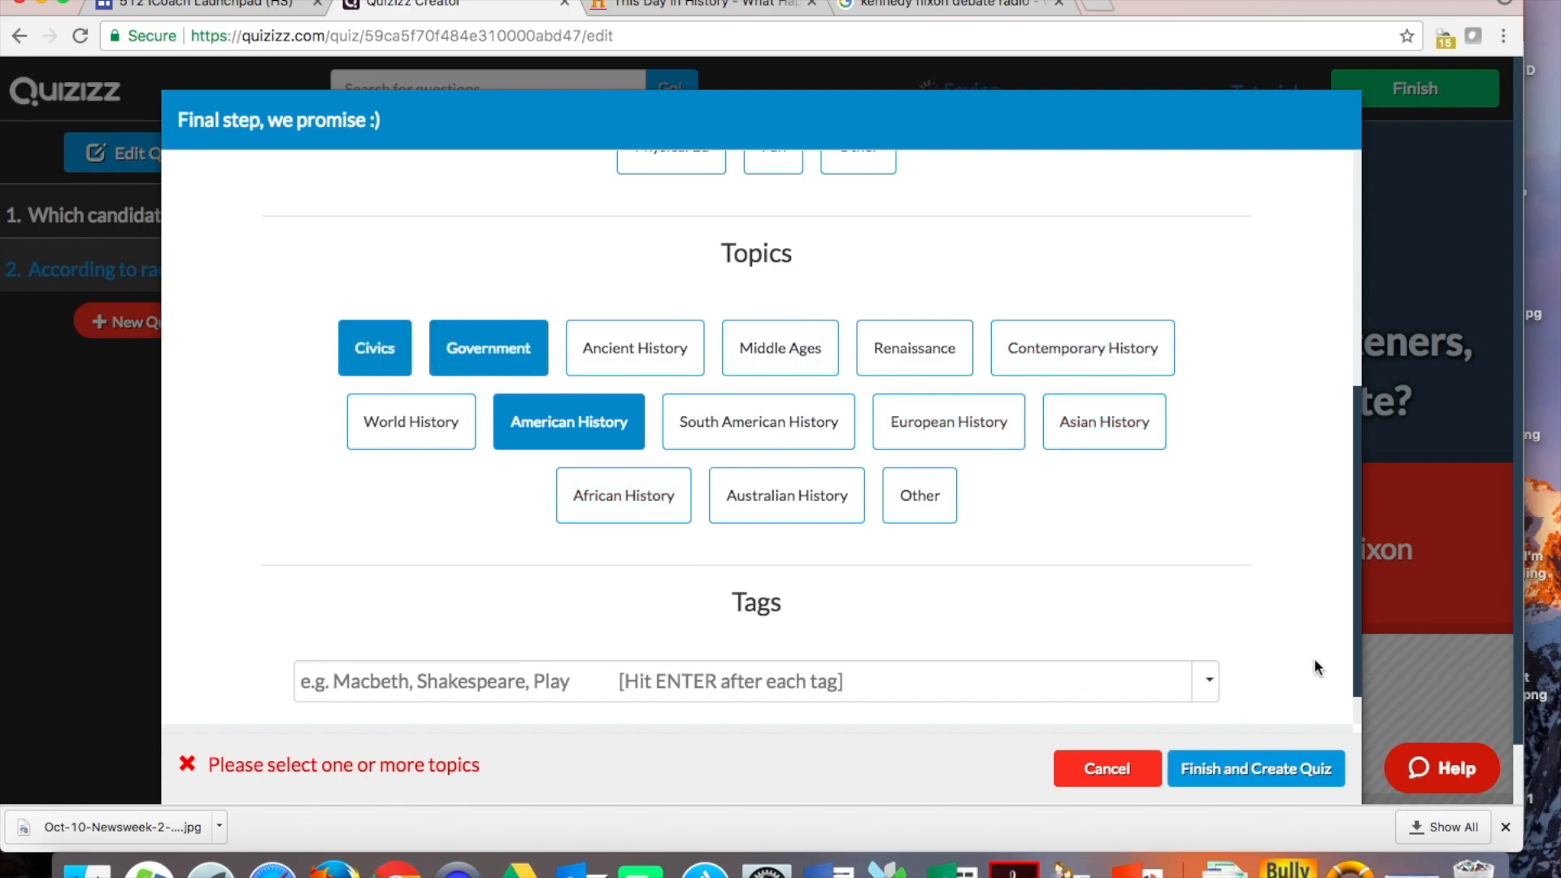
{"action": "scroll", "coordinate": [1313, 656], "scroll_direction": "down", "scroll_amount": 3}
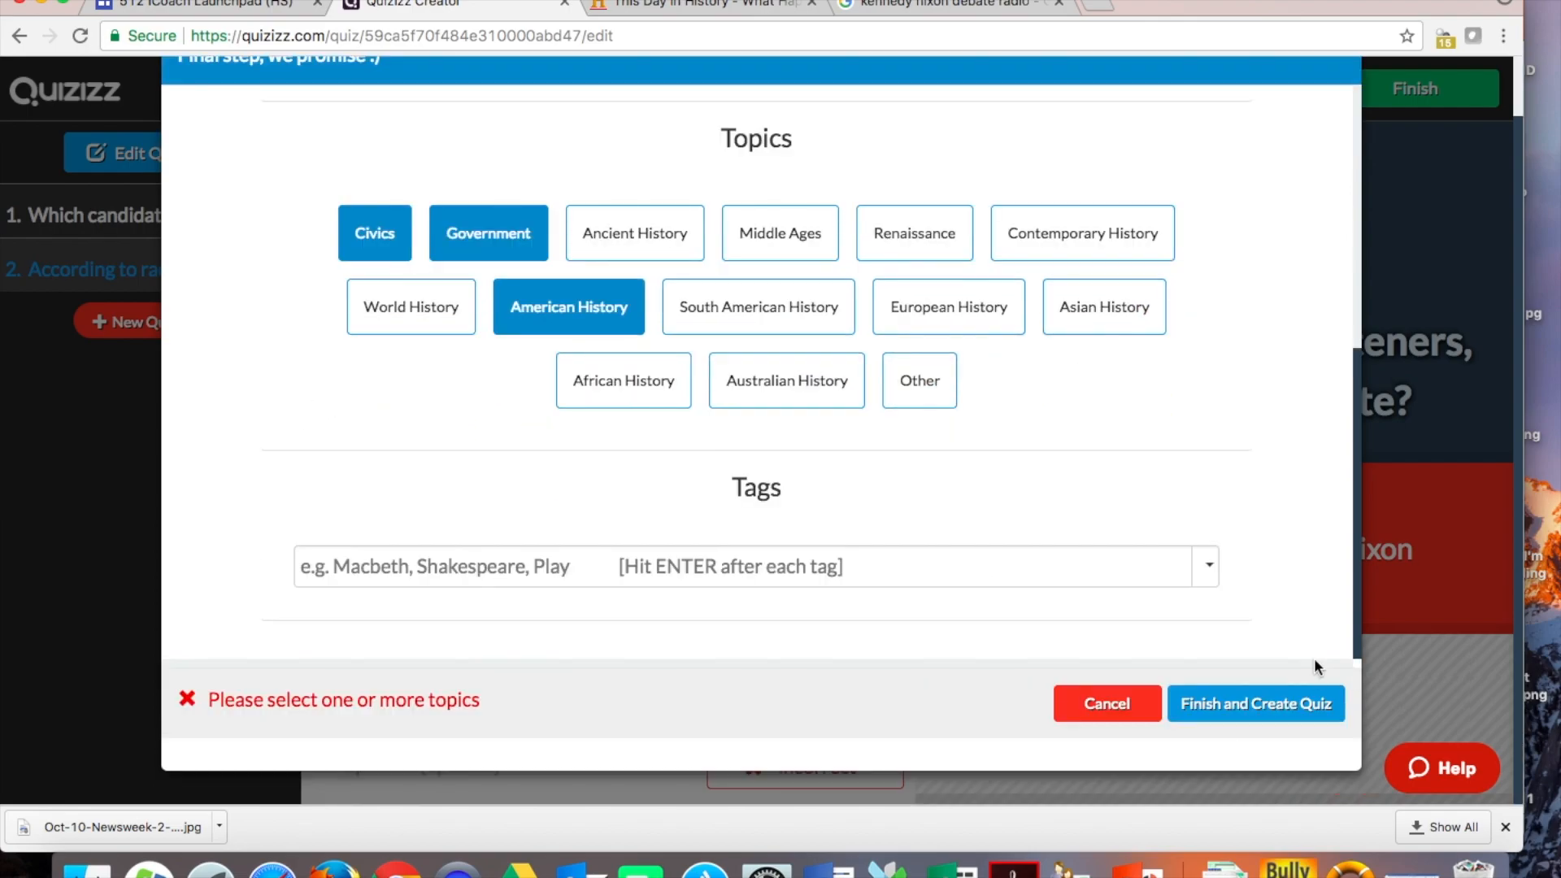
{"action": "left_click", "coordinate": [1246, 715]}
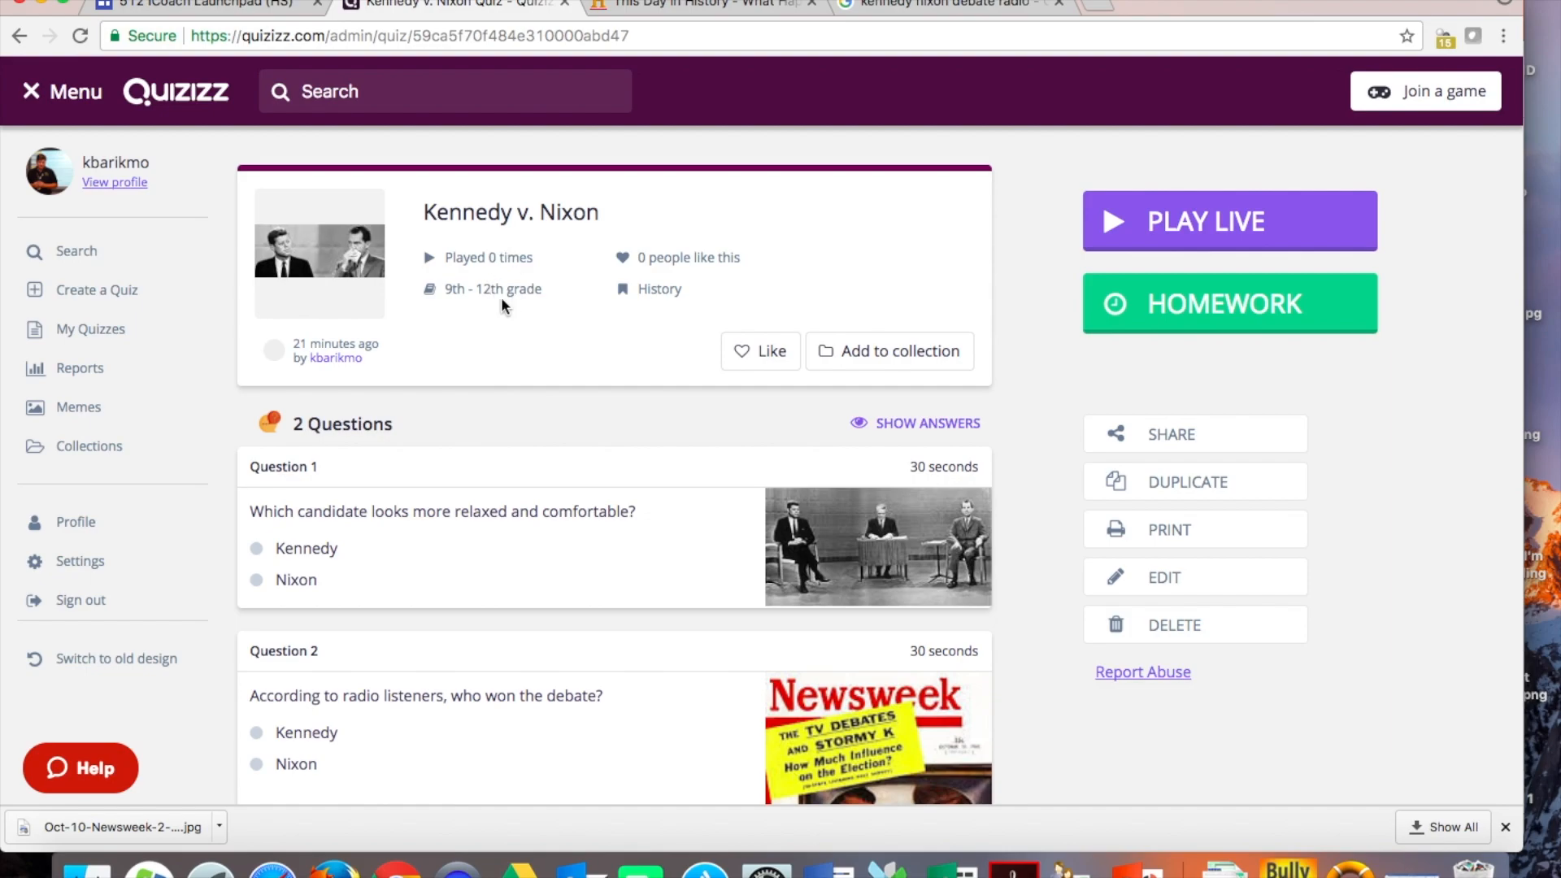
Step: Look over the quiz's questions and examine its sharing options, including the list of teachers at the school and email sharing
{"action": "scroll", "coordinate": [568, 471], "scroll_direction": "down", "scroll_amount": 5}
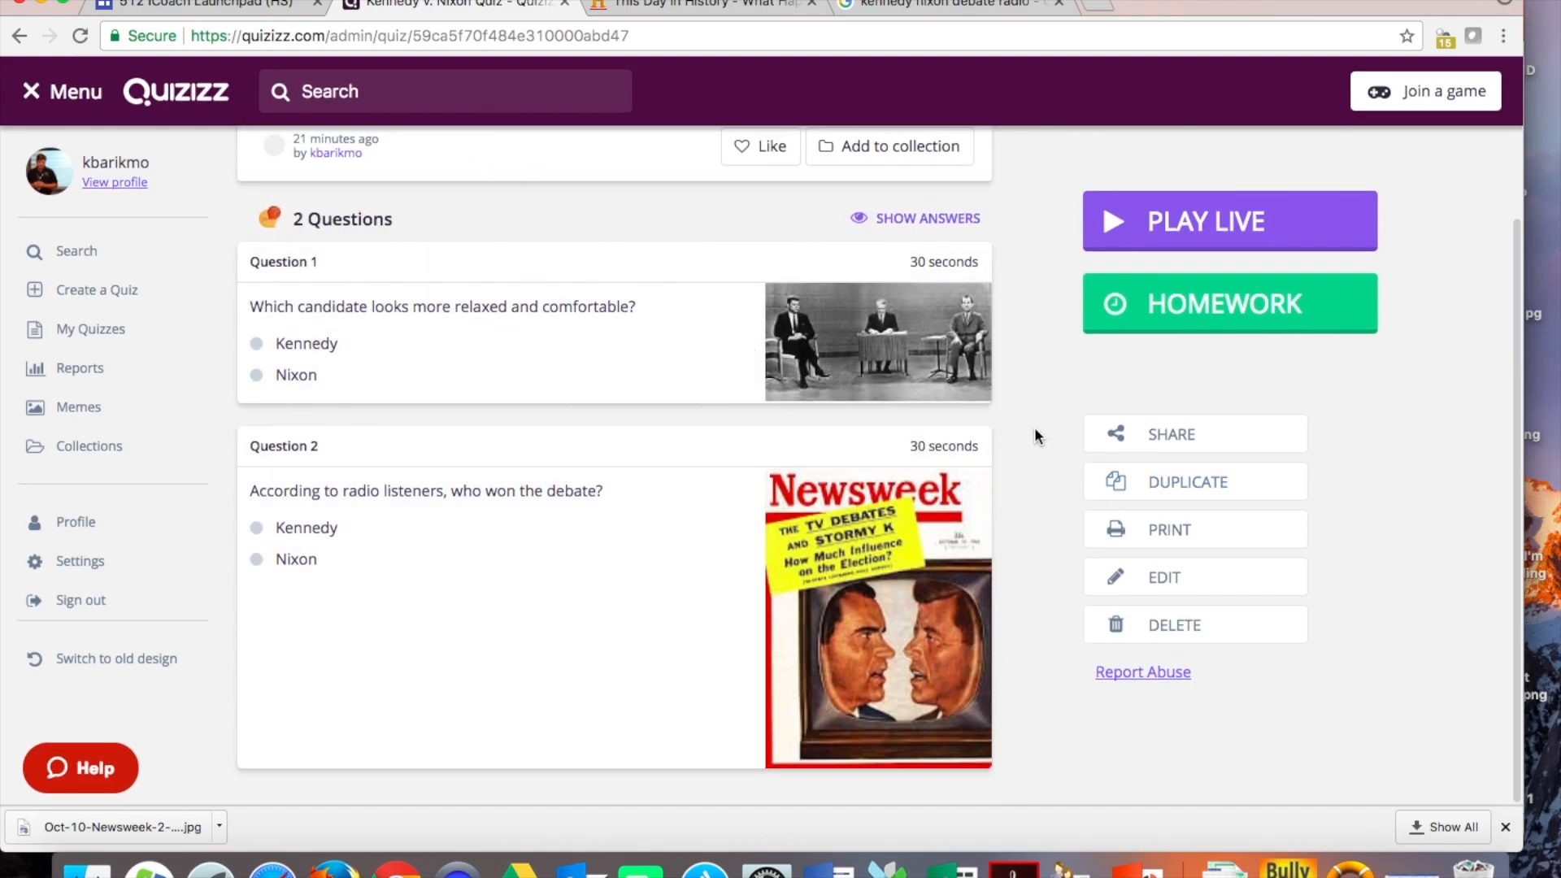
{"action": "scroll", "coordinate": [1034, 427], "scroll_direction": "up", "scroll_amount": 5}
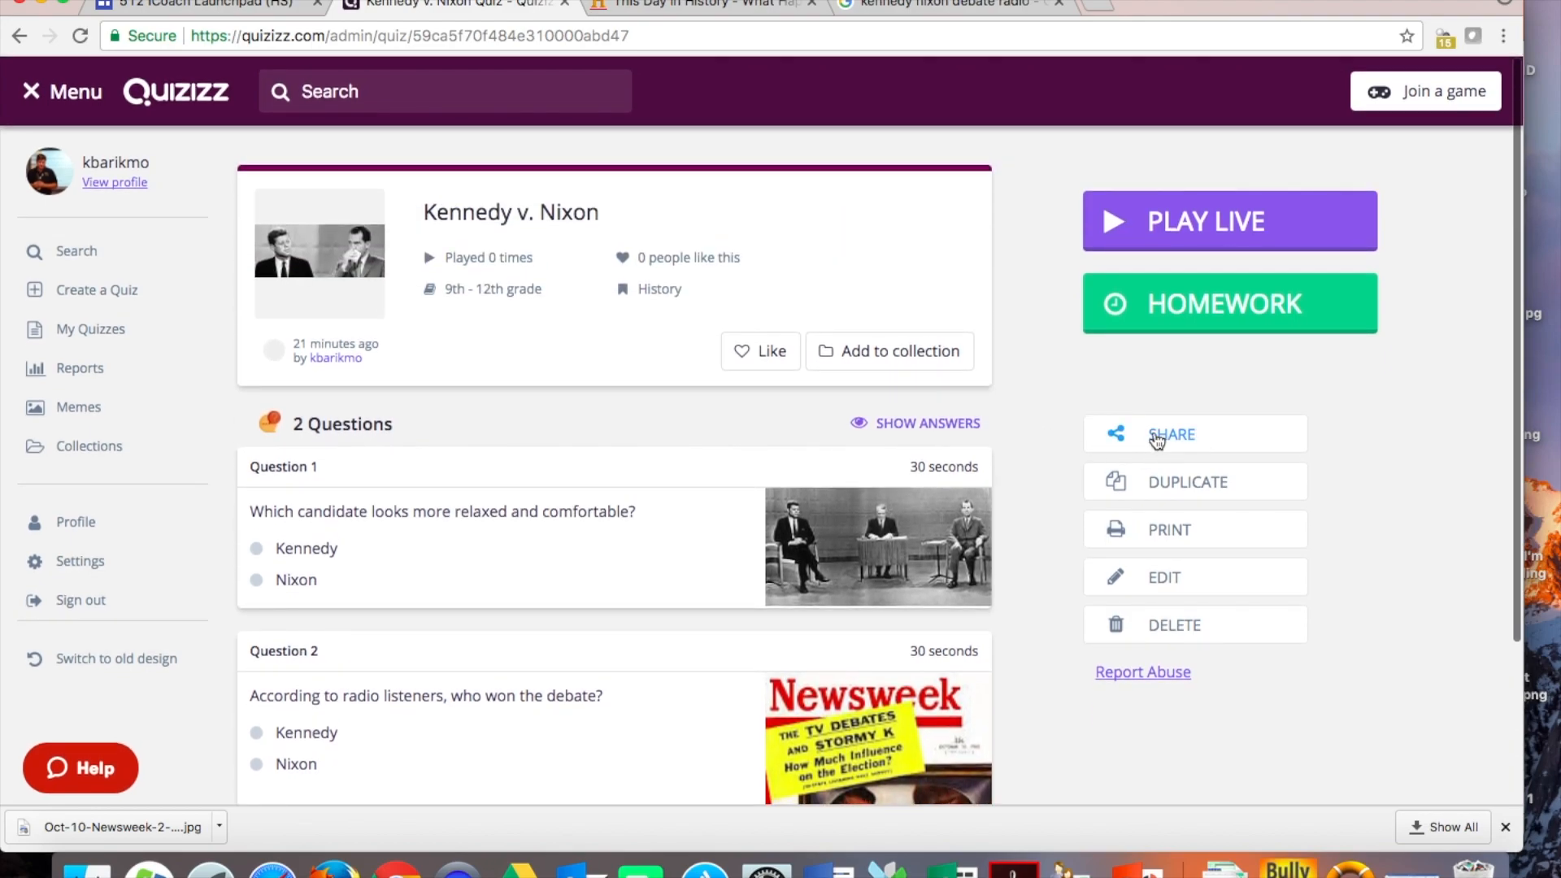
{"action": "left_click", "coordinate": [1157, 436]}
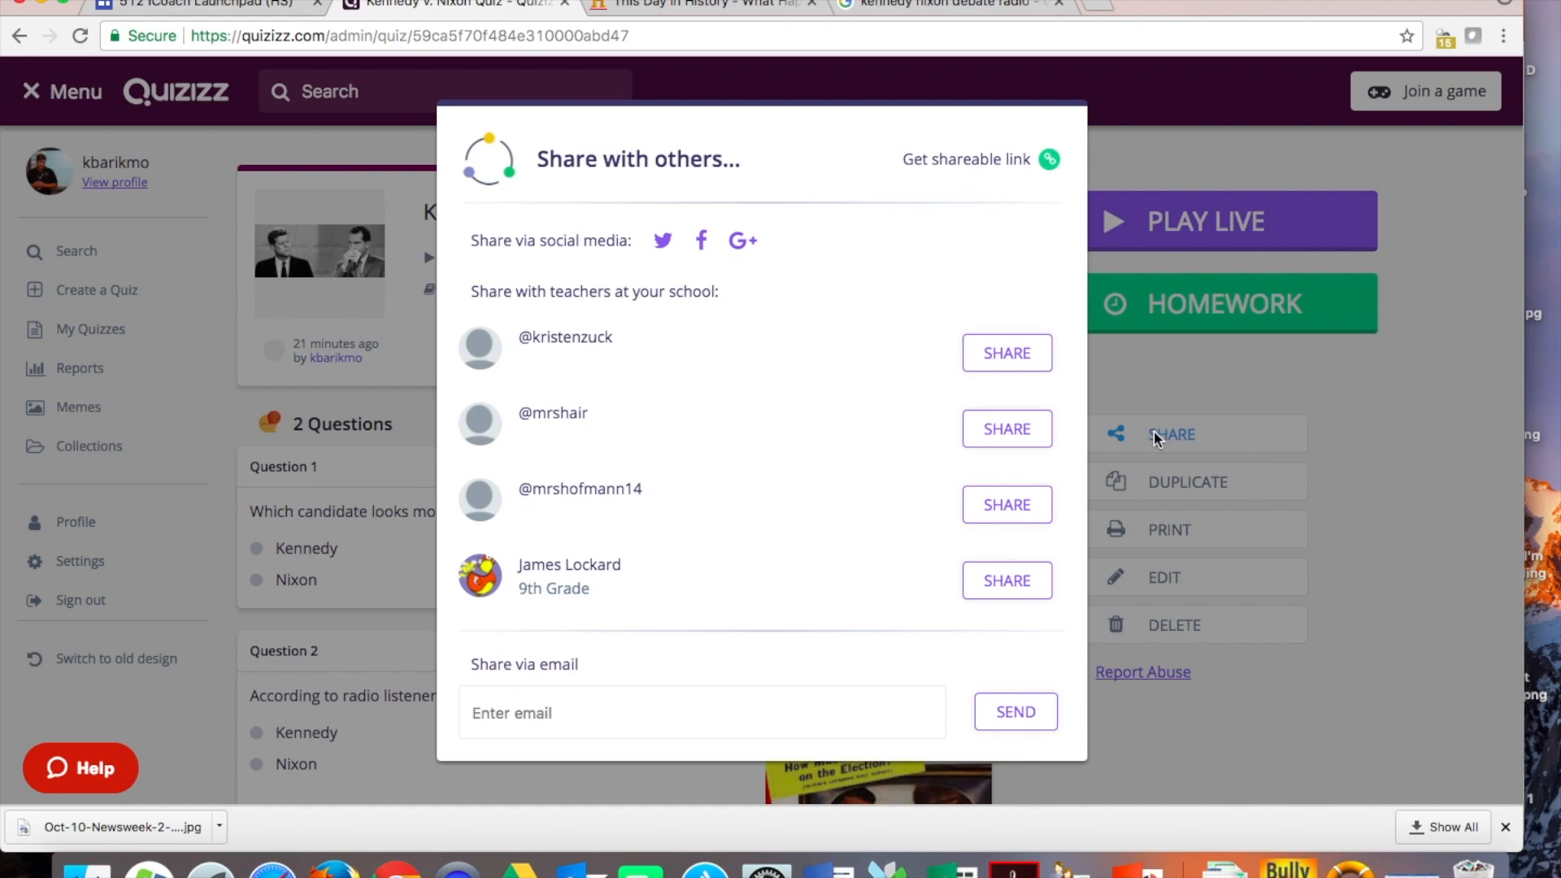
{"action": "left_click", "coordinate": [558, 715]}
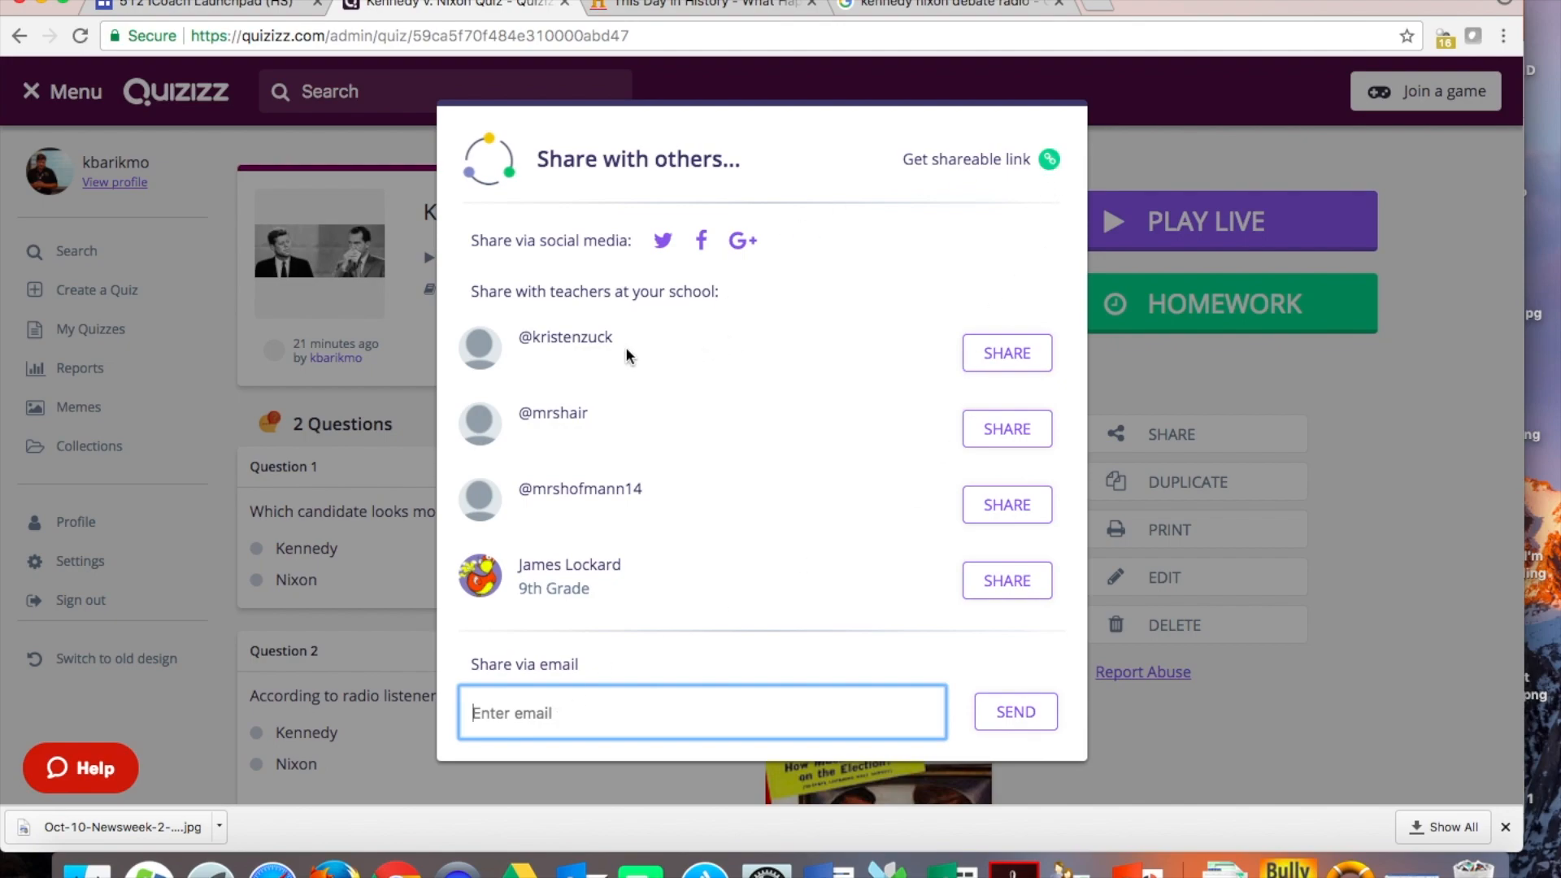
{"action": "scroll", "coordinate": [621, 447], "scroll_direction": "down", "scroll_amount": 5}
{"action": "scroll", "coordinate": [621, 447], "scroll_direction": "down", "scroll_amount": 3}
{"action": "scroll", "coordinate": [642, 392], "scroll_direction": "up", "scroll_amount": 5}
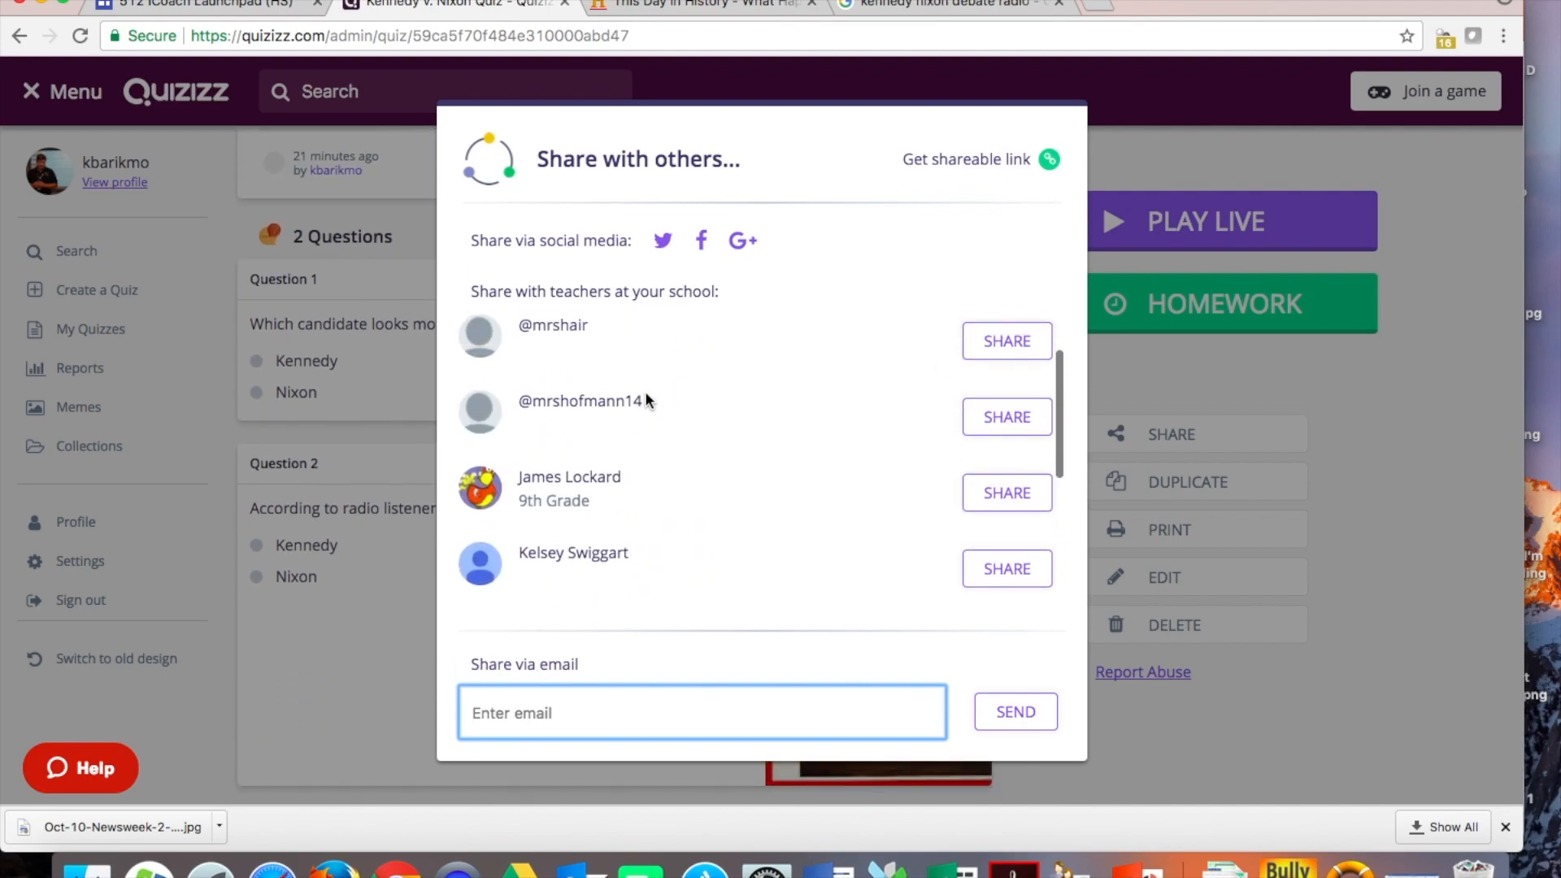
Step: Close the sharing options and launch a live game of the quiz with question and answer option shuffling turned off
{"action": "scroll", "coordinate": [646, 392], "scroll_direction": "up", "scroll_amount": 5}
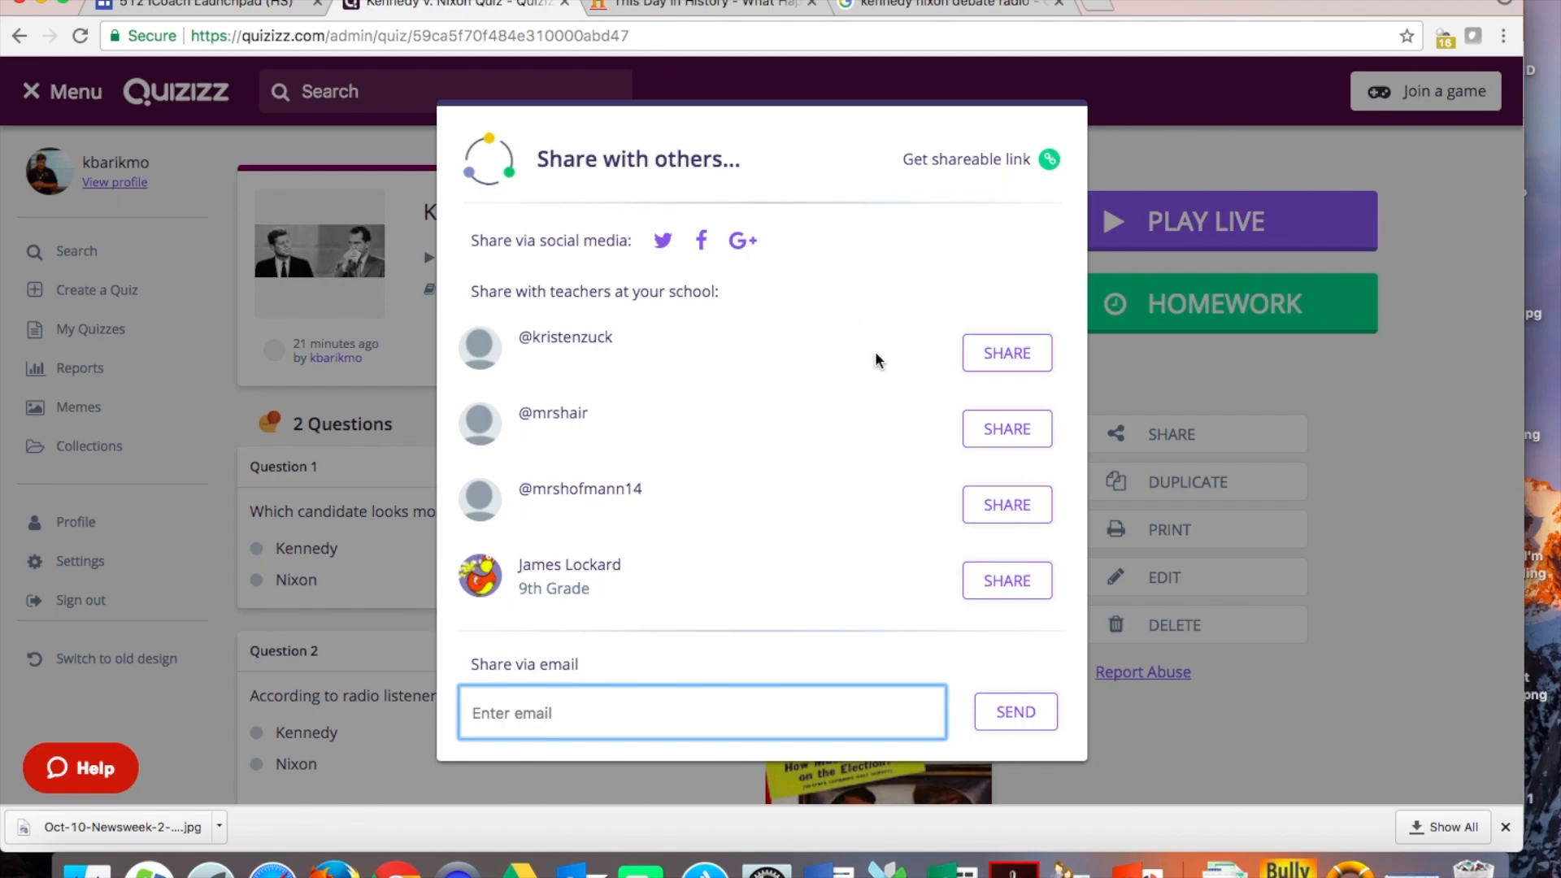
{"action": "left_click", "coordinate": [1217, 158]}
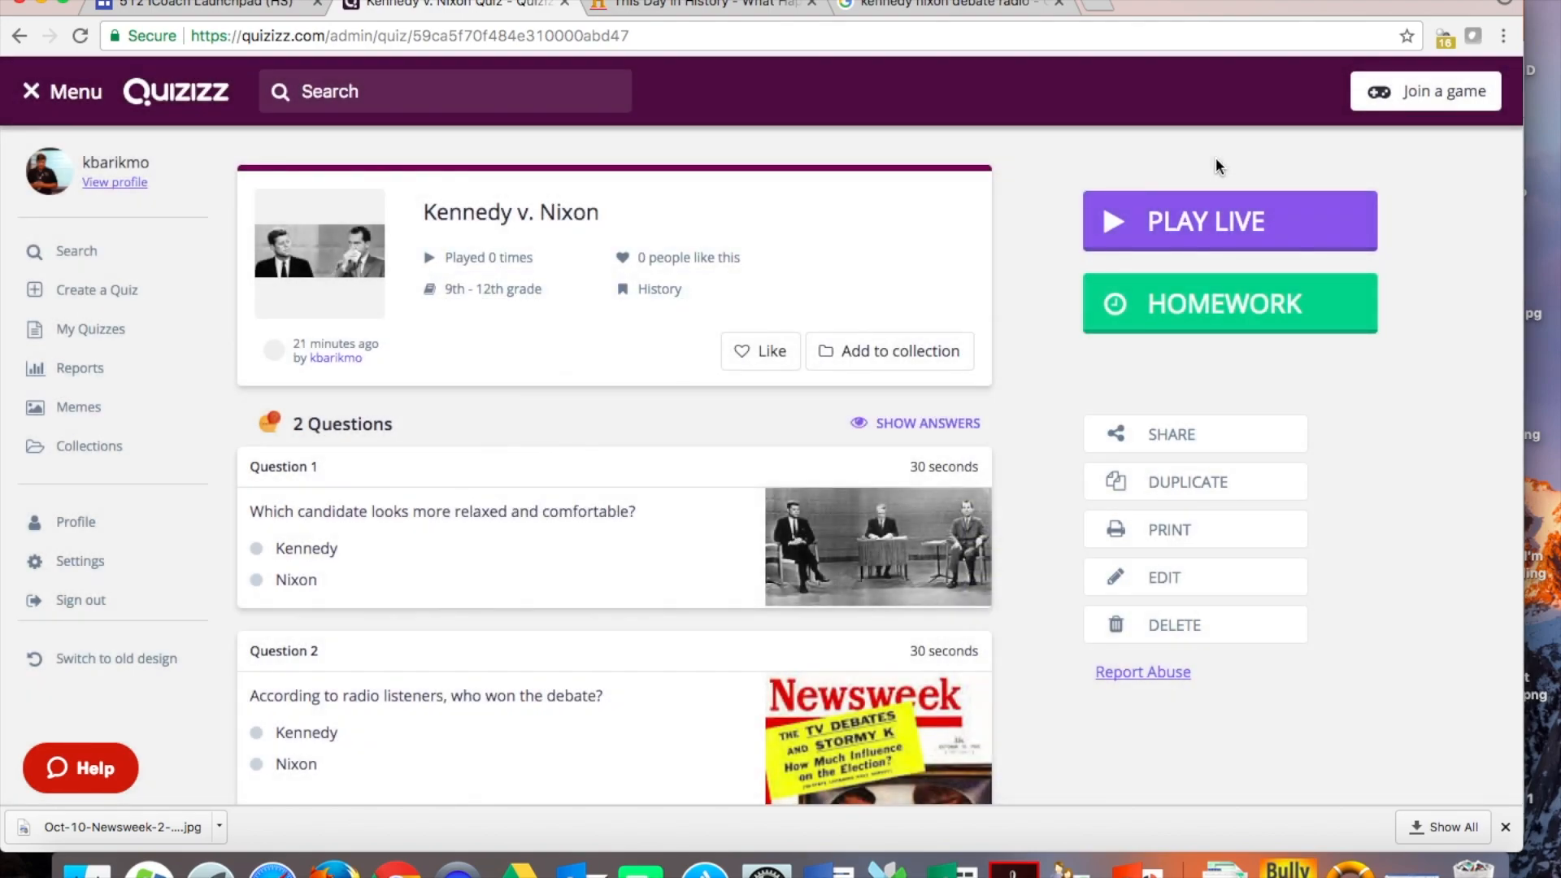
{"action": "left_click", "coordinate": [1150, 225]}
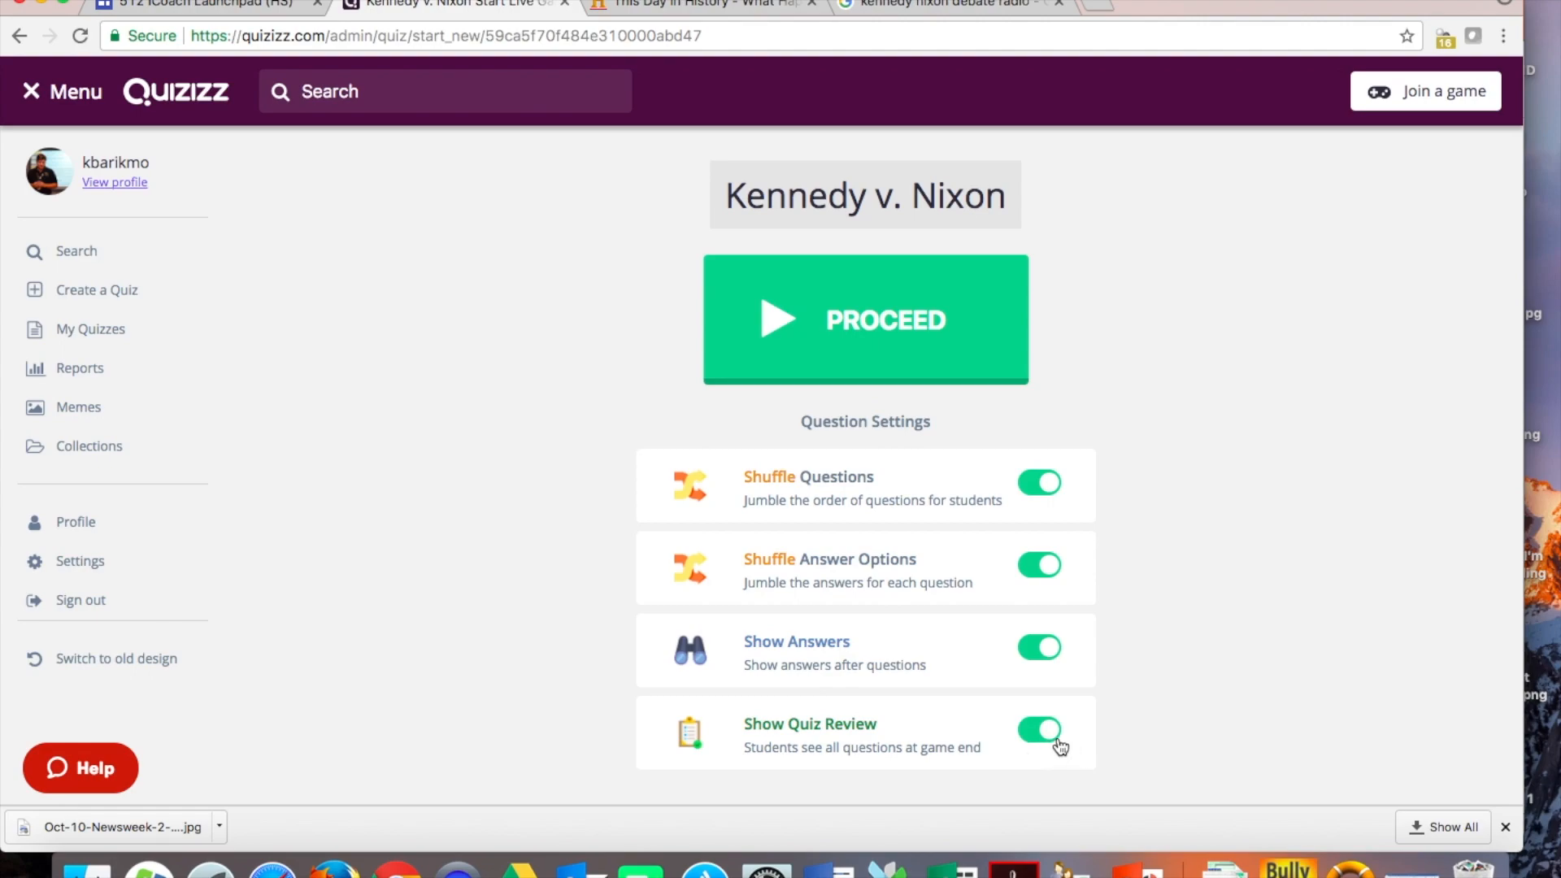
{"action": "left_click", "coordinate": [1042, 488]}
{"action": "left_click", "coordinate": [1042, 566]}
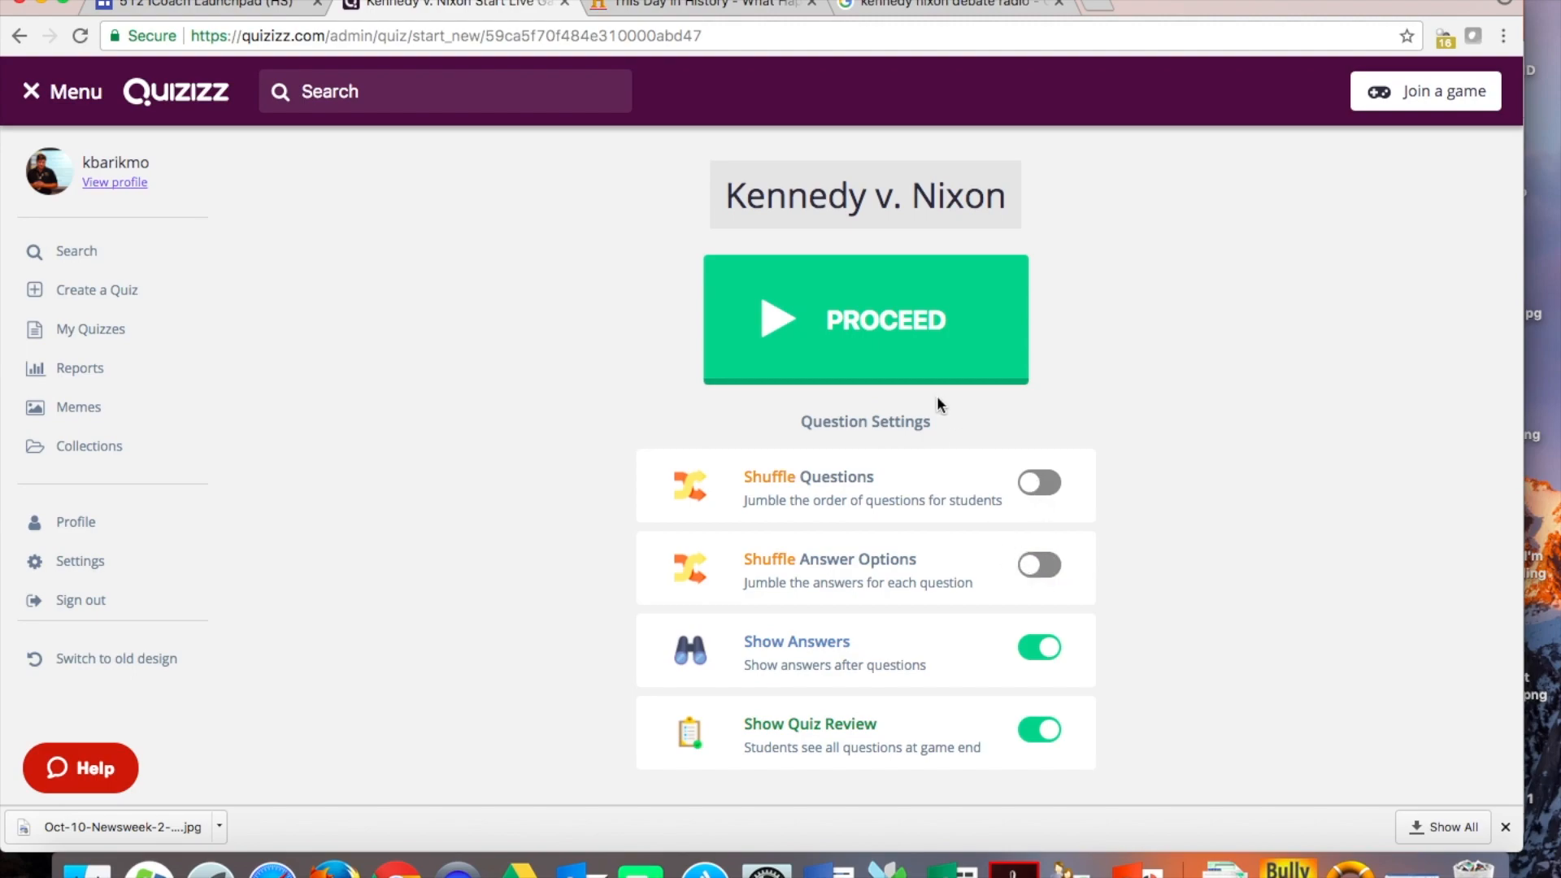
{"action": "left_click", "coordinate": [846, 317]}
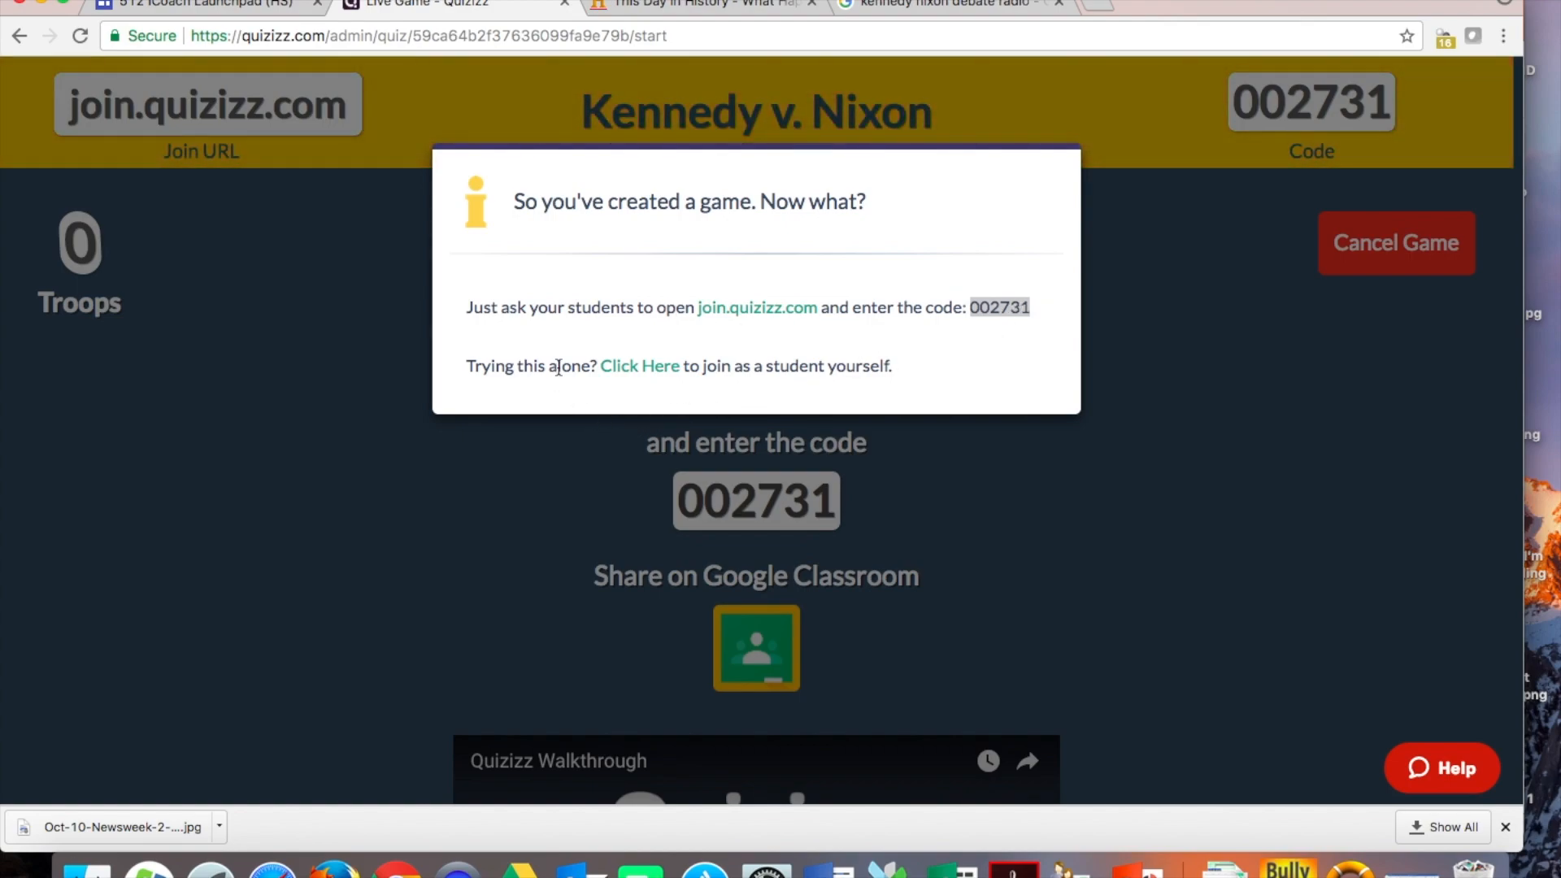
Step: Join the live game as a student with the prefilled game code and a player nickname
{"action": "left_click", "coordinate": [648, 370]}
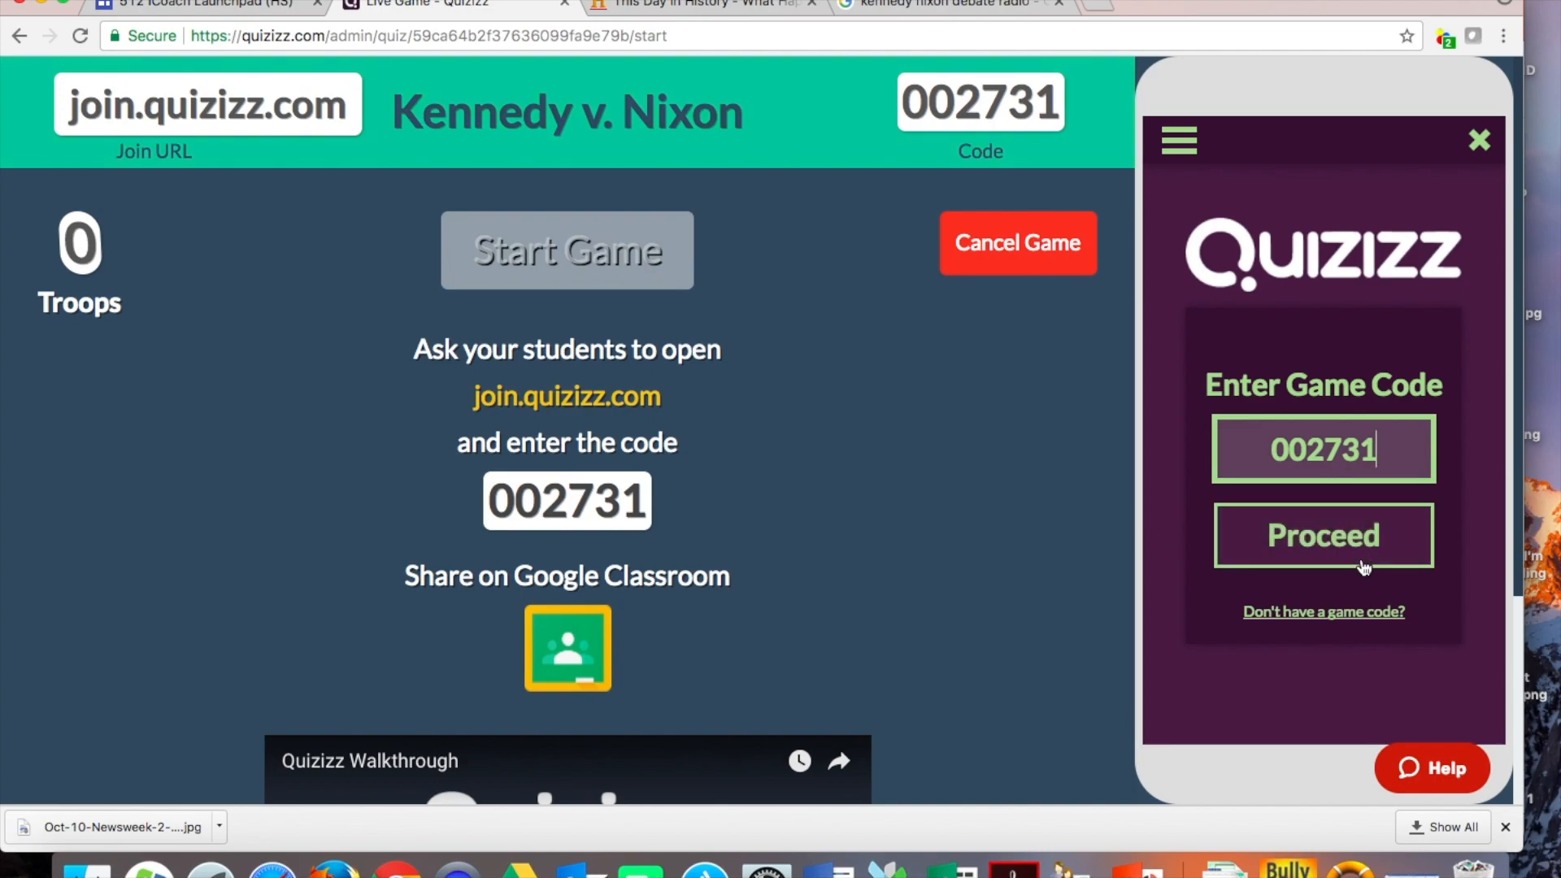
{"action": "left_click", "coordinate": [1324, 553]}
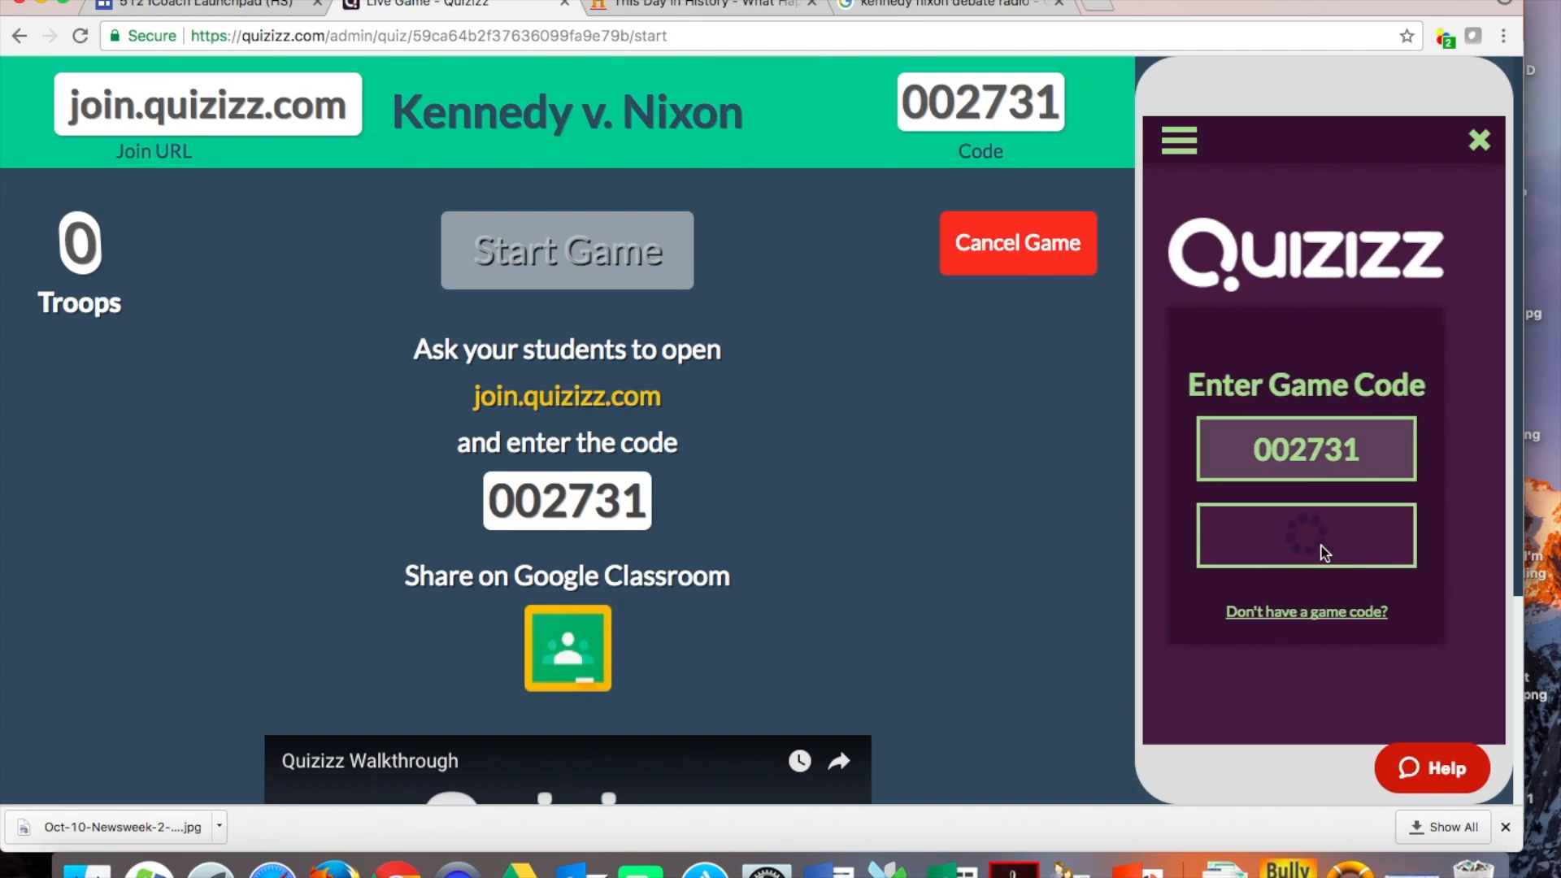
{"action": "type", "text": "KBar"}
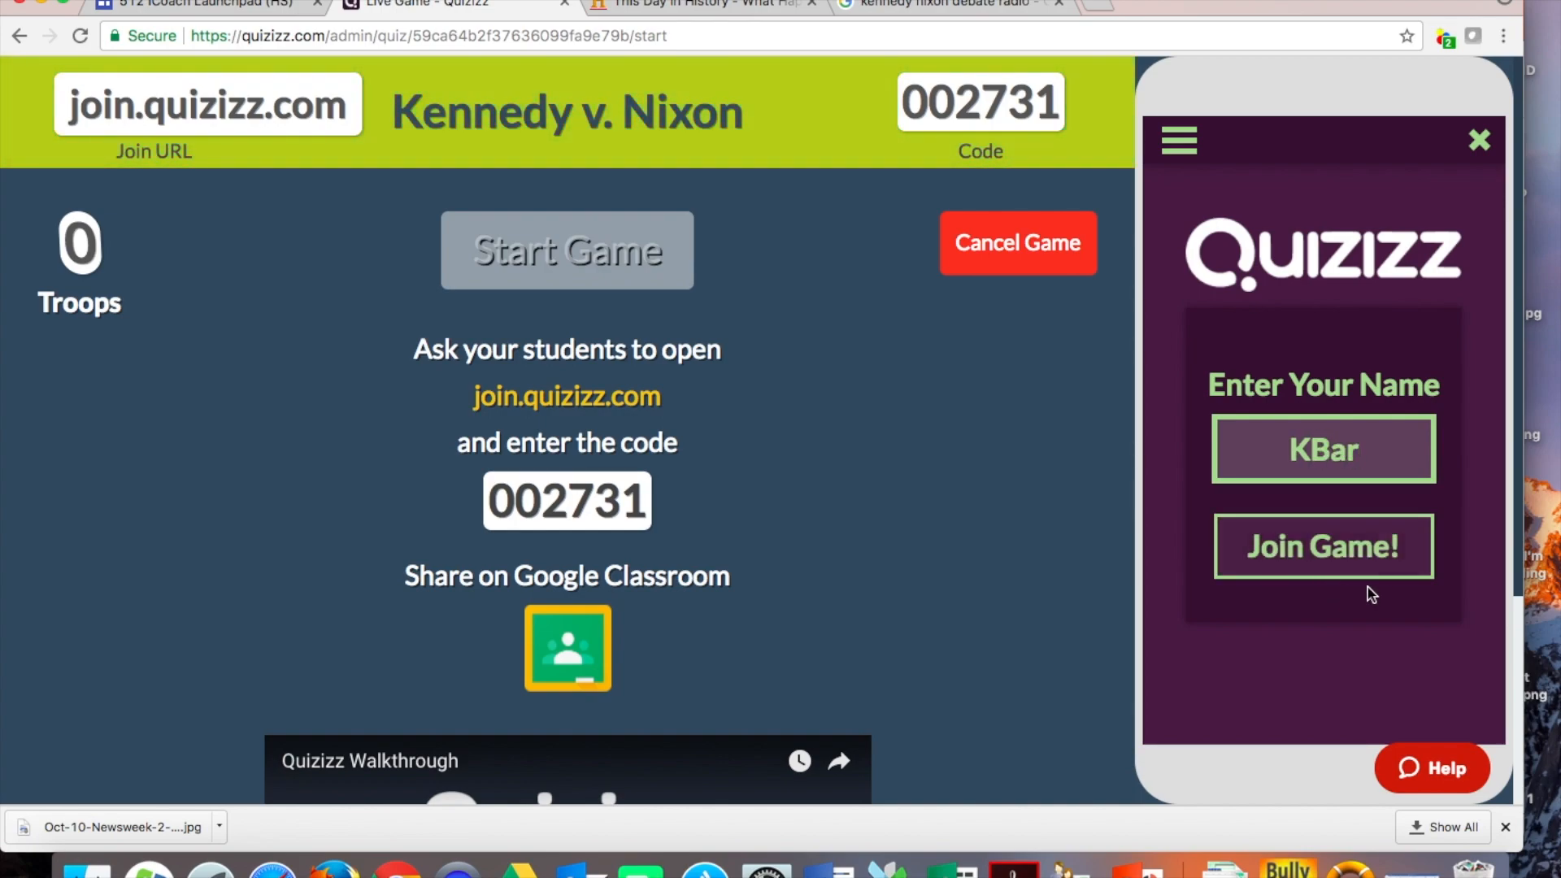
{"action": "left_click", "coordinate": [1312, 547]}
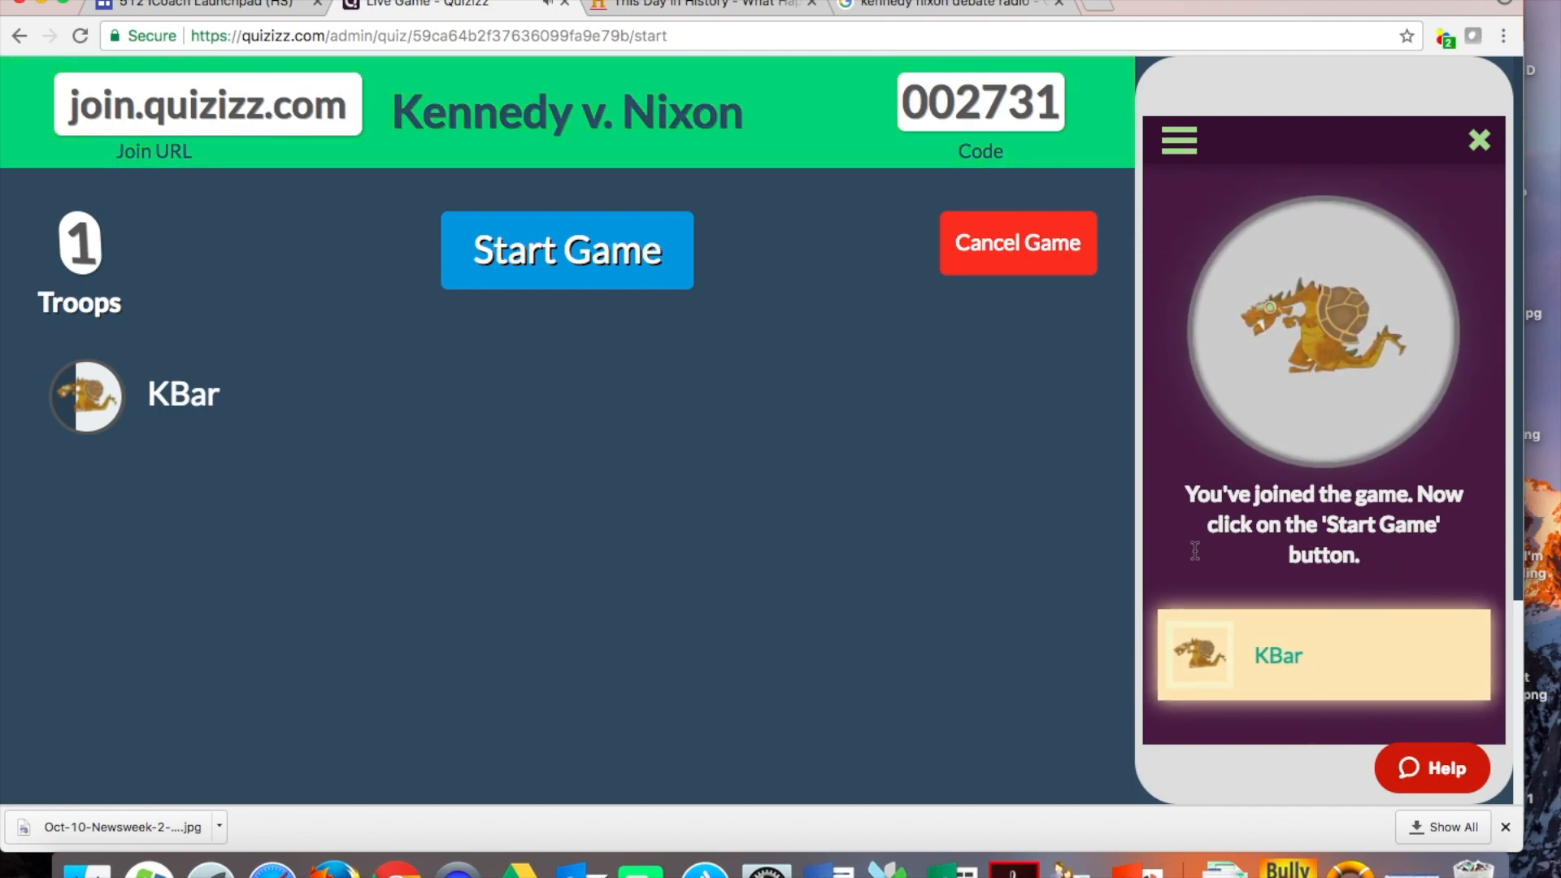
Step: Start the game and play it as the student, answering Kennedy to question 1 and Nixon to question 2
{"action": "left_click", "coordinate": [551, 259]}
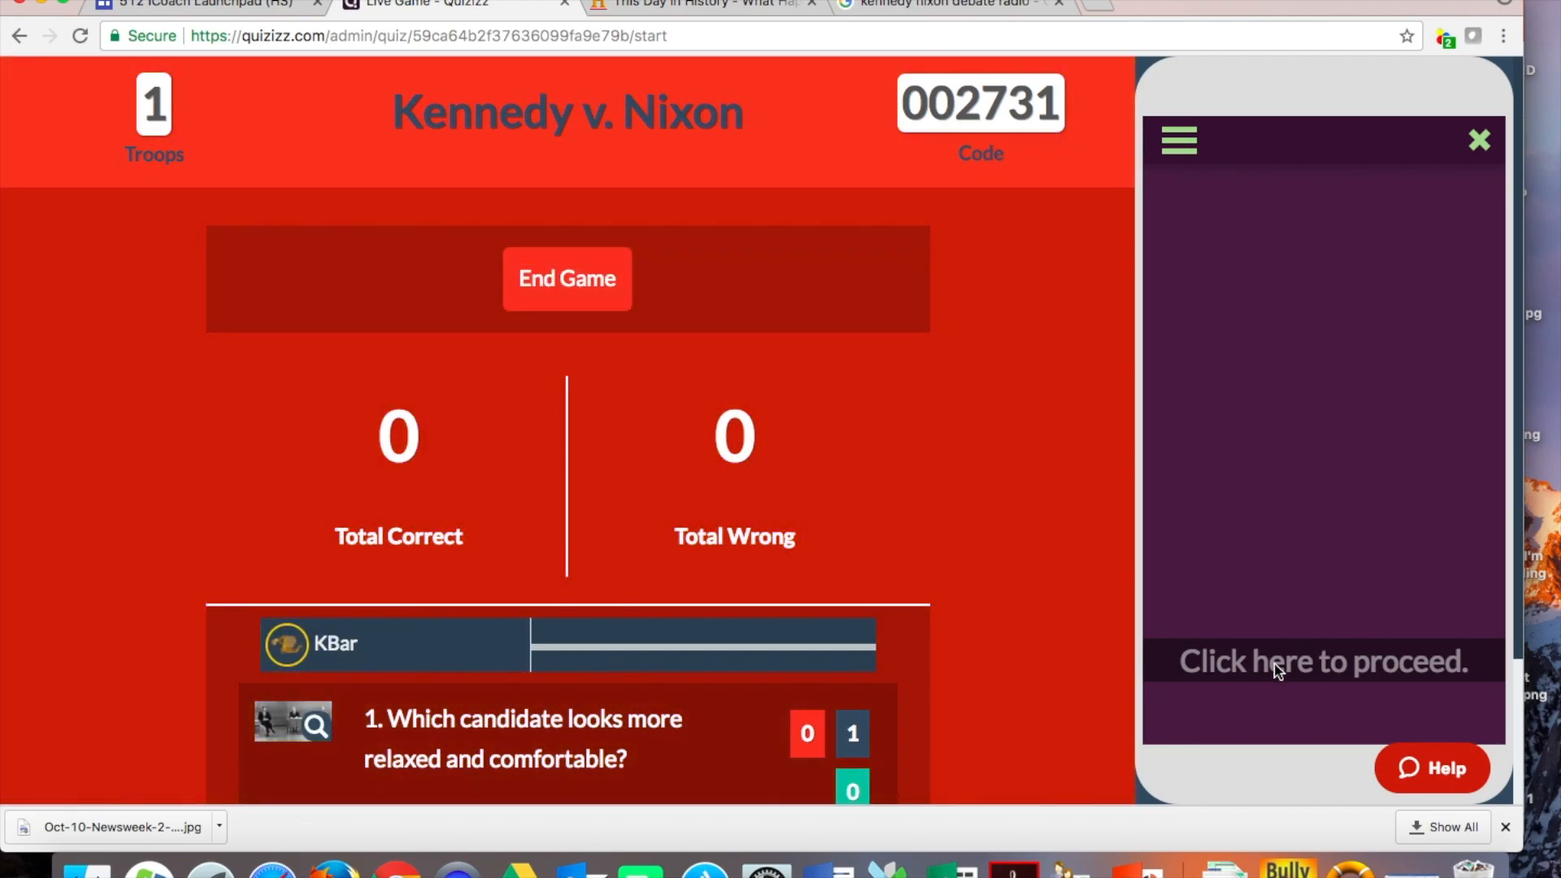
{"action": "left_click", "coordinate": [1277, 670]}
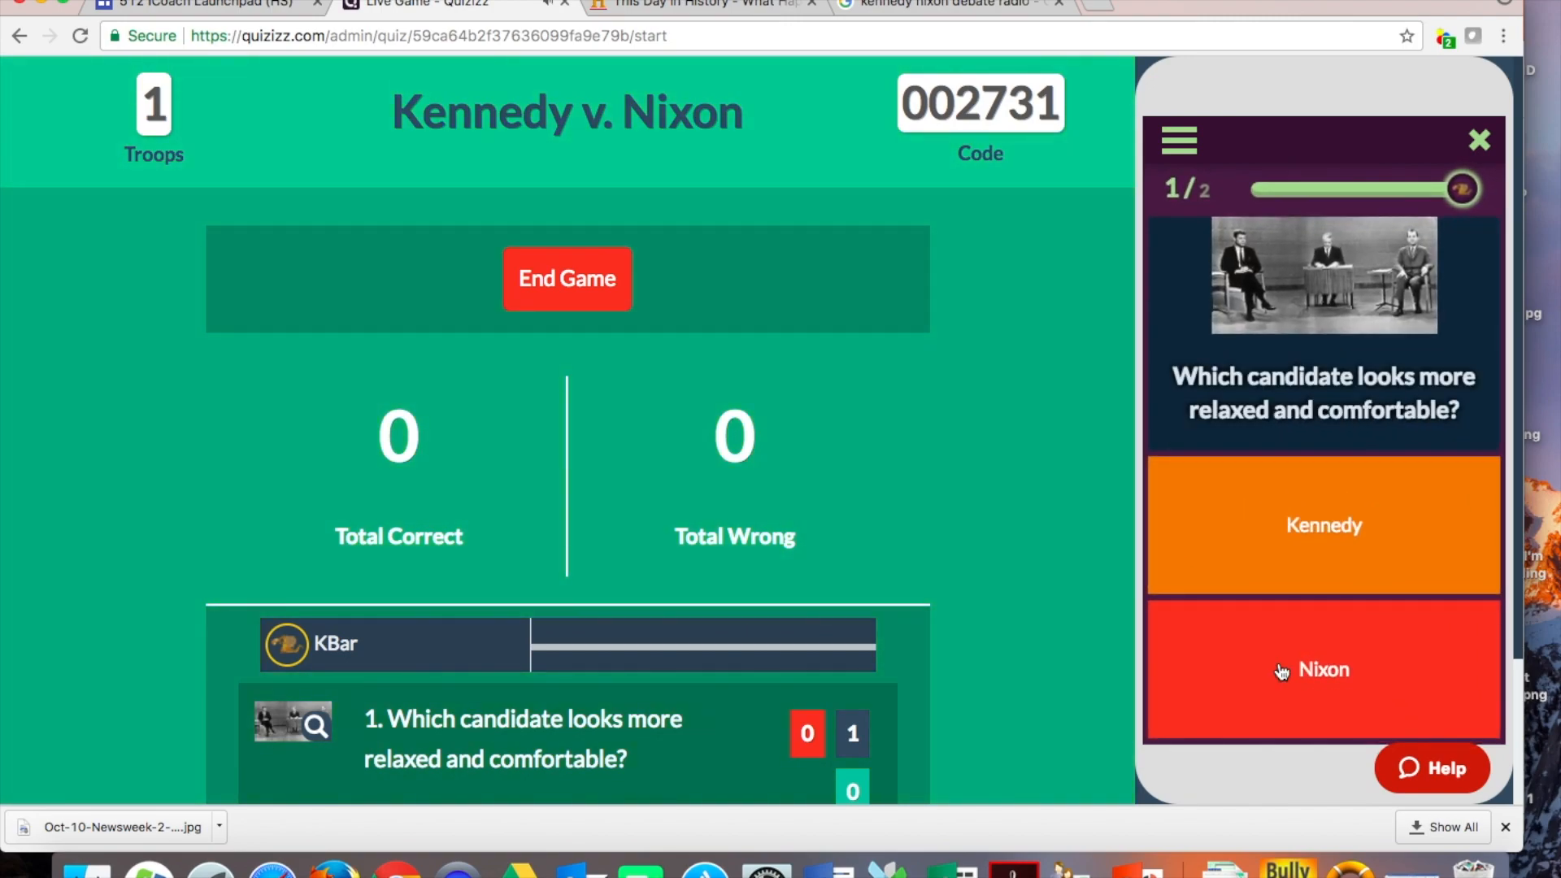
{"action": "left_click", "coordinate": [1321, 525]}
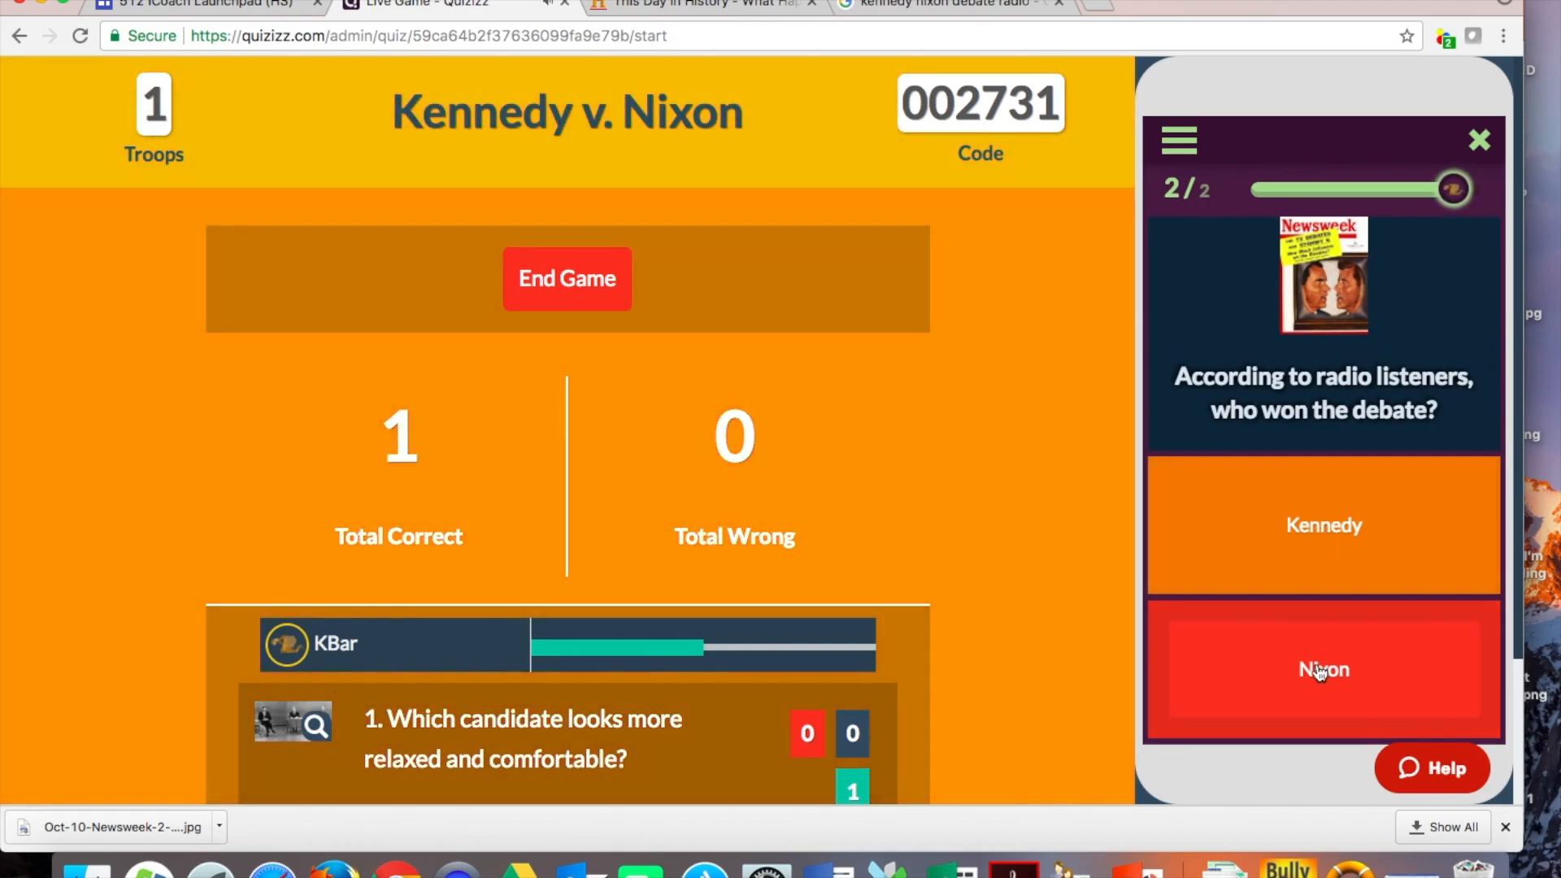
{"action": "left_click", "coordinate": [1314, 679]}
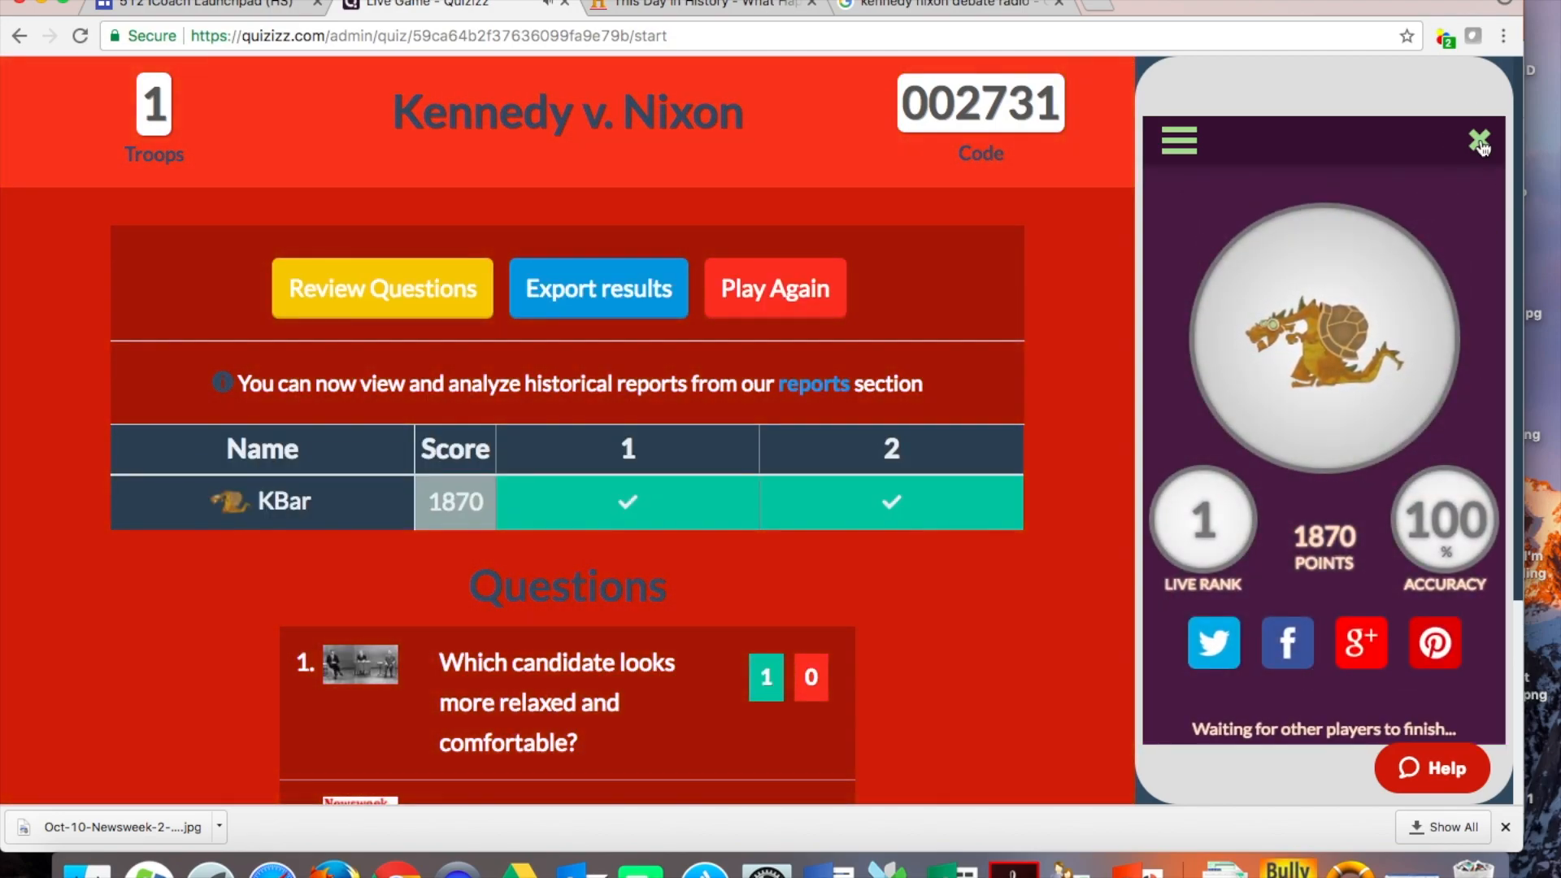
Step: Exit the game in the student preview and look over the player's results and the per-question breakdown
{"action": "left_click", "coordinate": [1479, 145]}
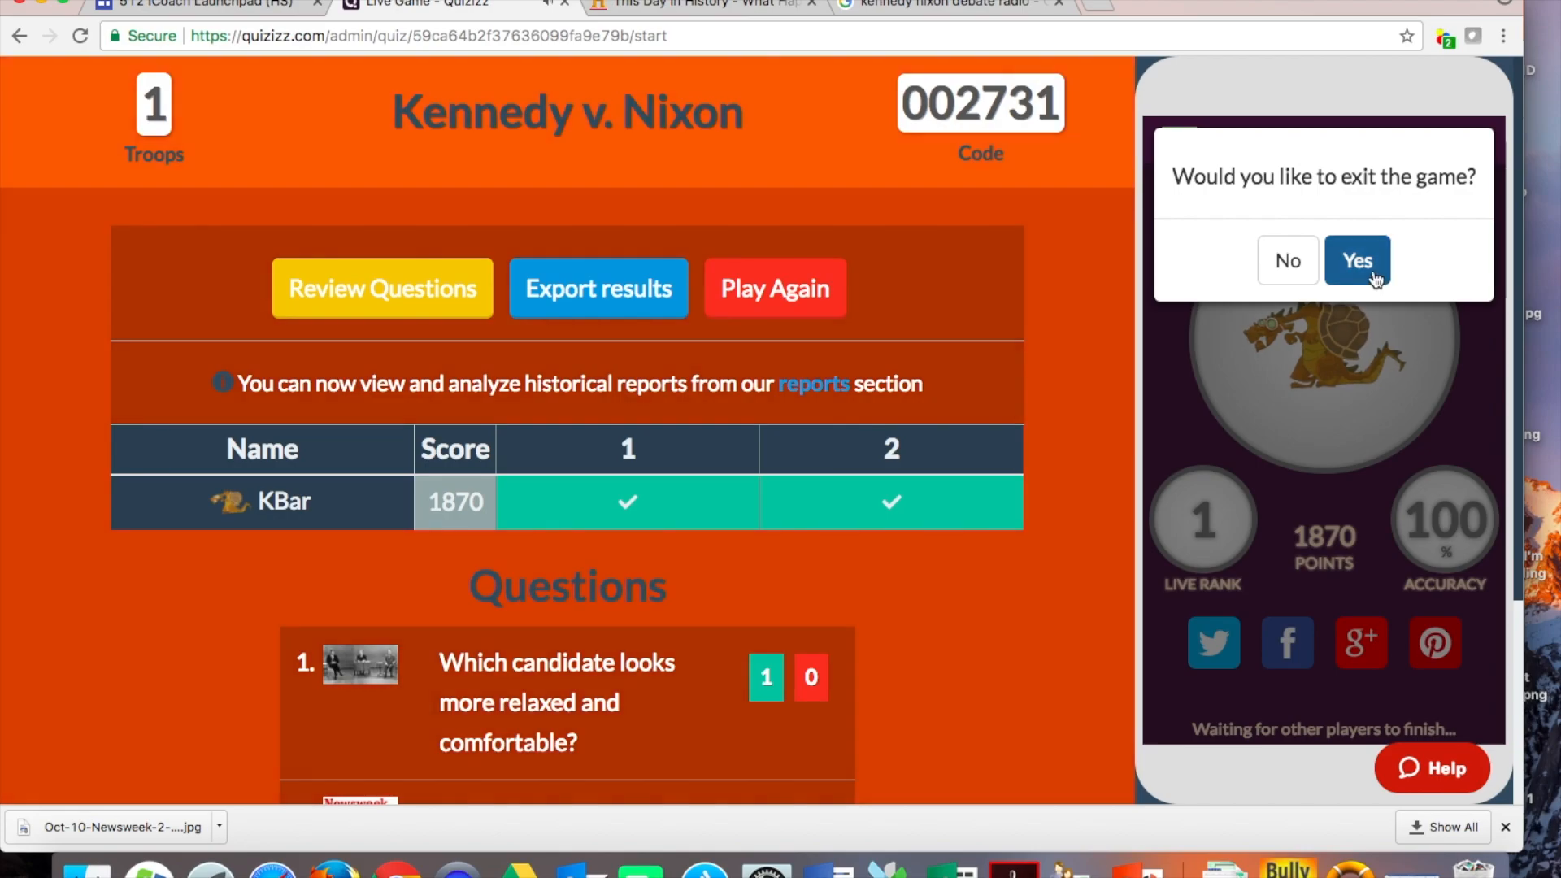
{"action": "left_click", "coordinate": [1359, 262]}
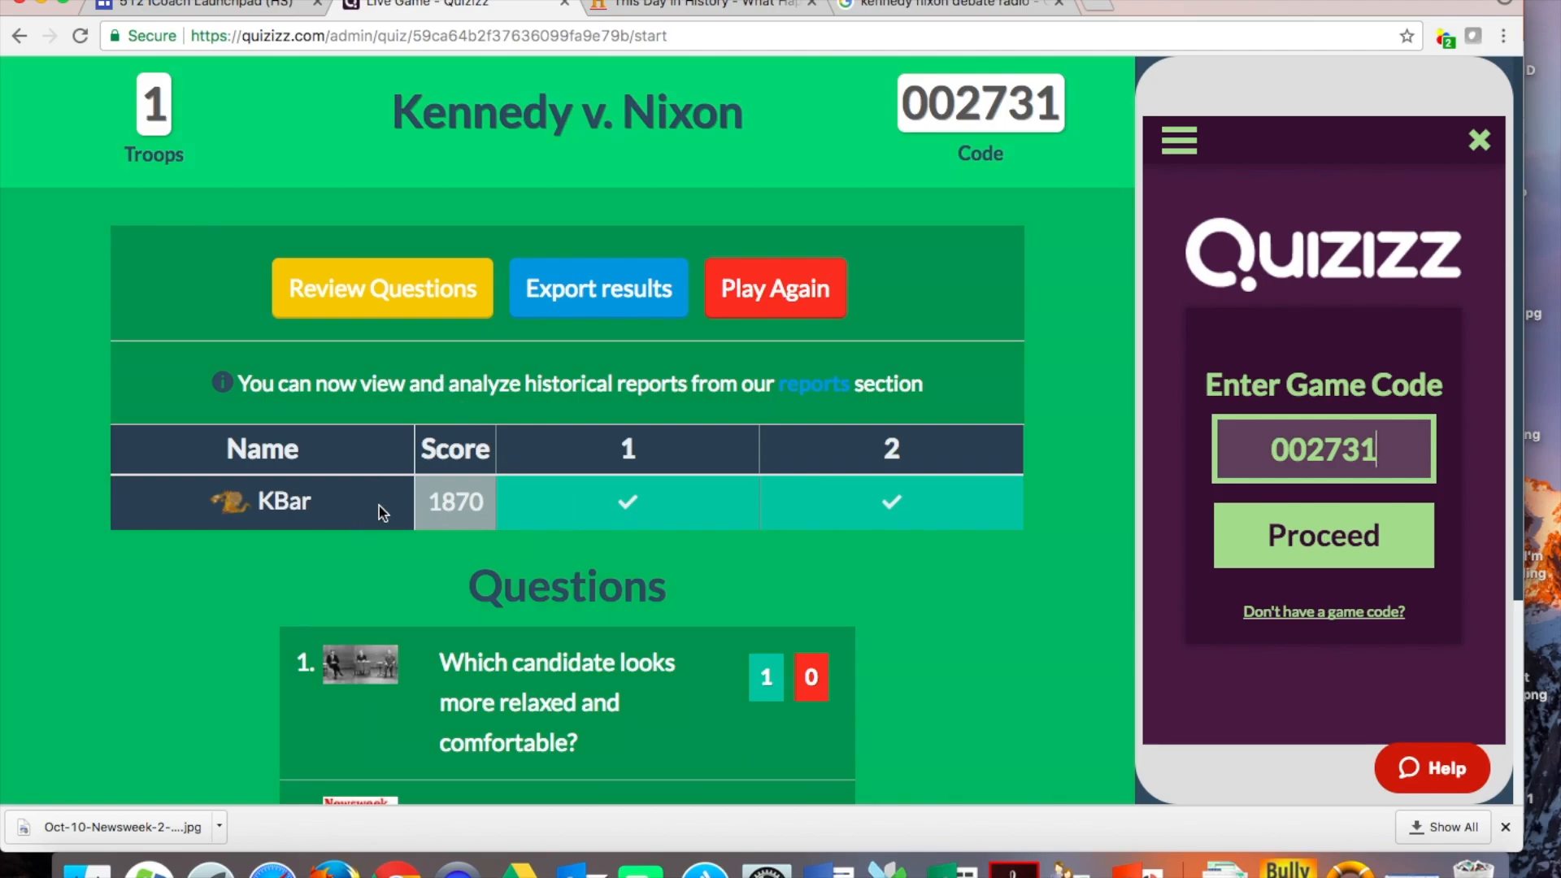
{"action": "scroll", "coordinate": [821, 473], "scroll_direction": "down", "scroll_amount": 2}
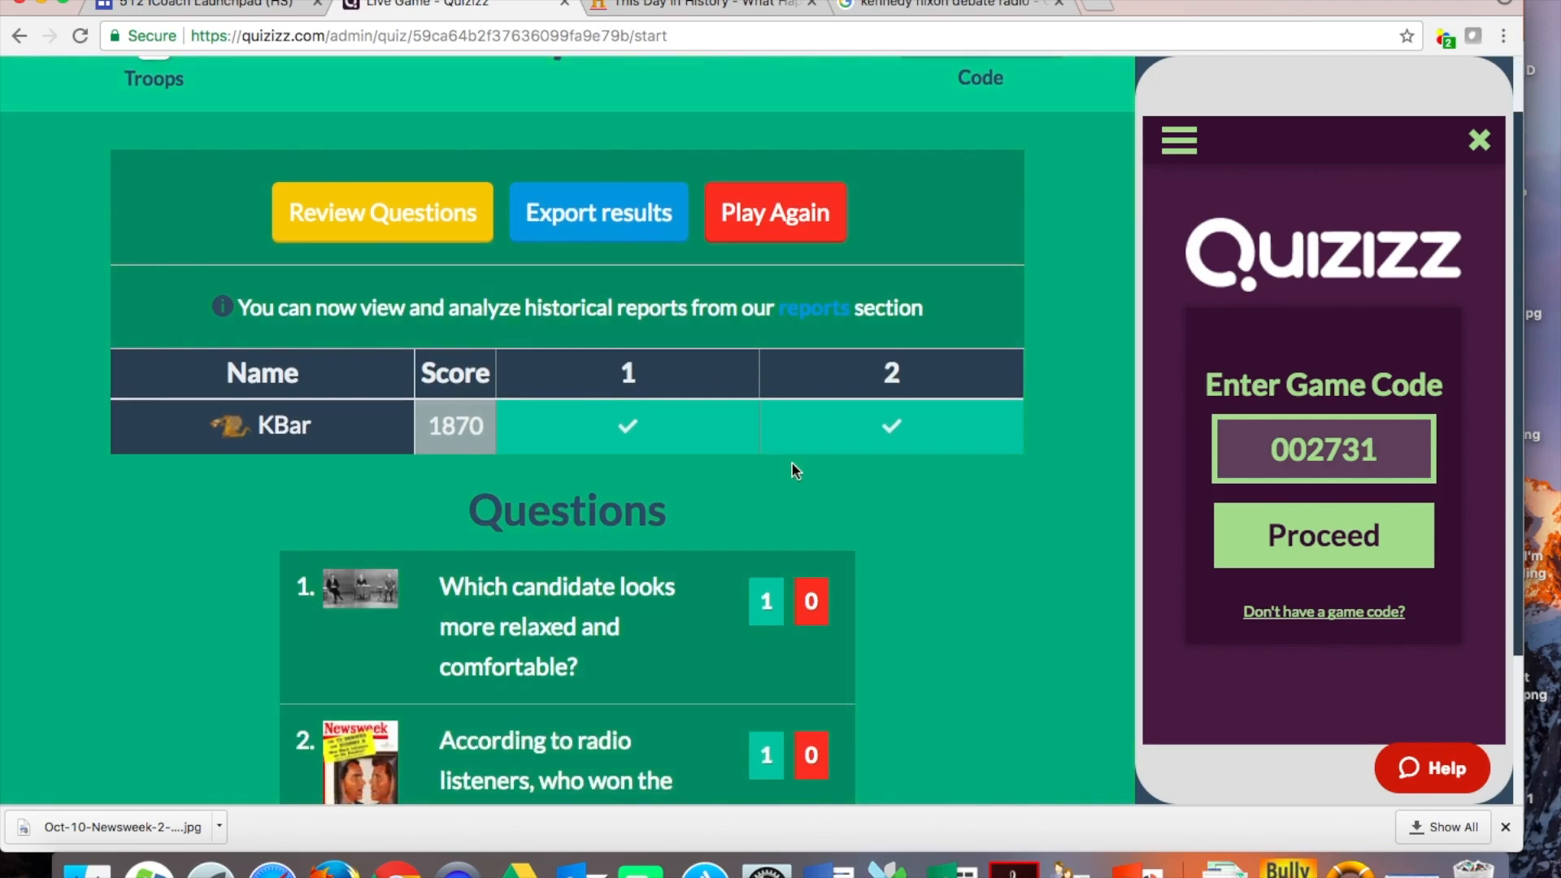
{"action": "scroll", "coordinate": [889, 529], "scroll_direction": "down", "scroll_amount": 5}
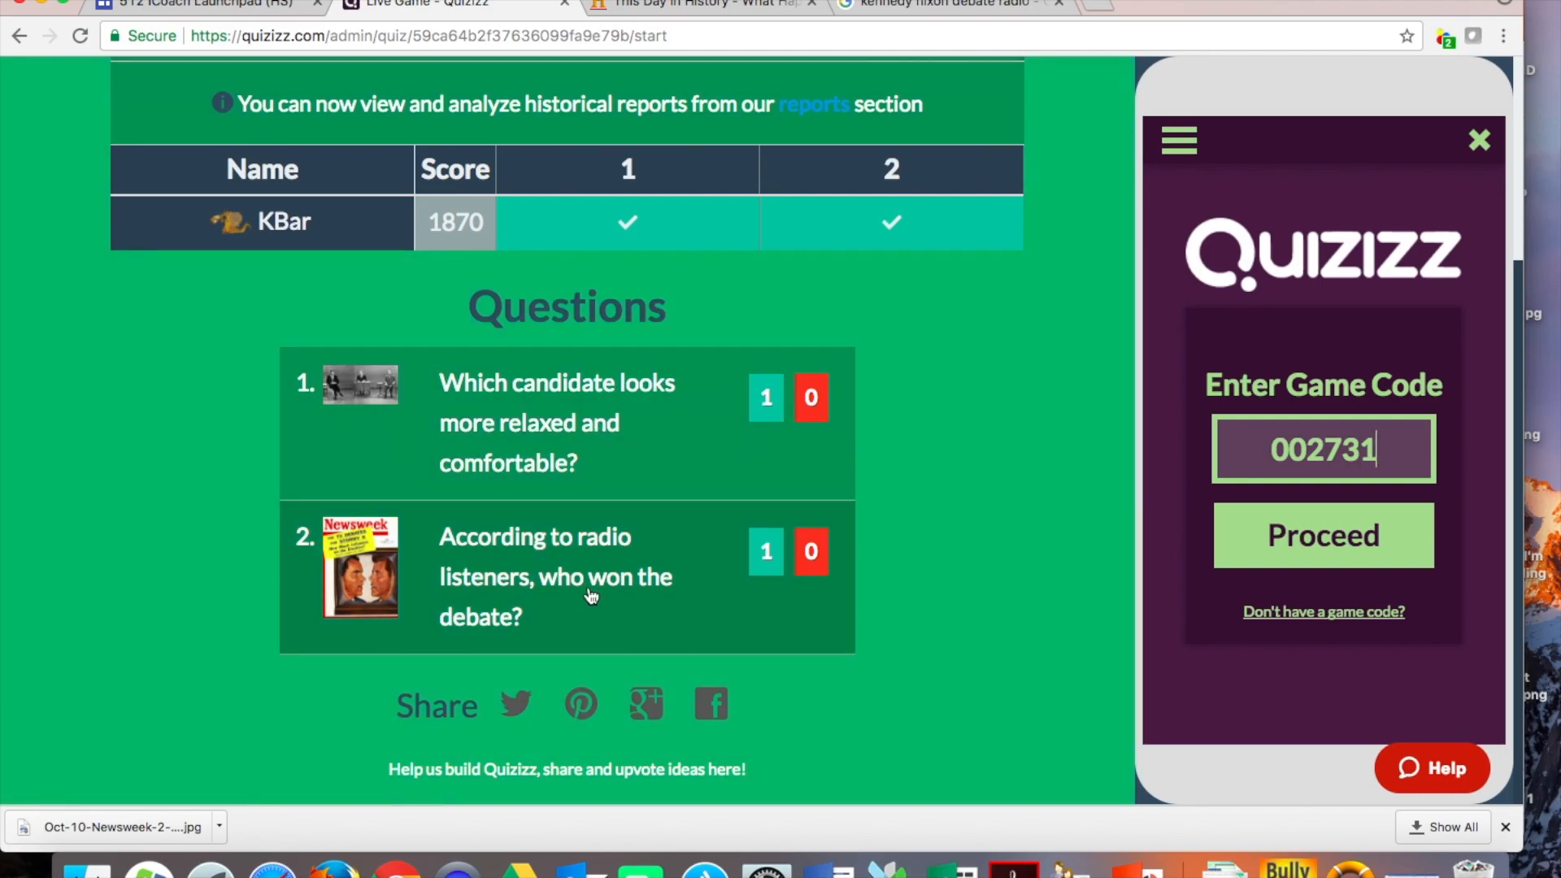
{"action": "scroll", "coordinate": [919, 594], "scroll_direction": "up", "scroll_amount": 7}
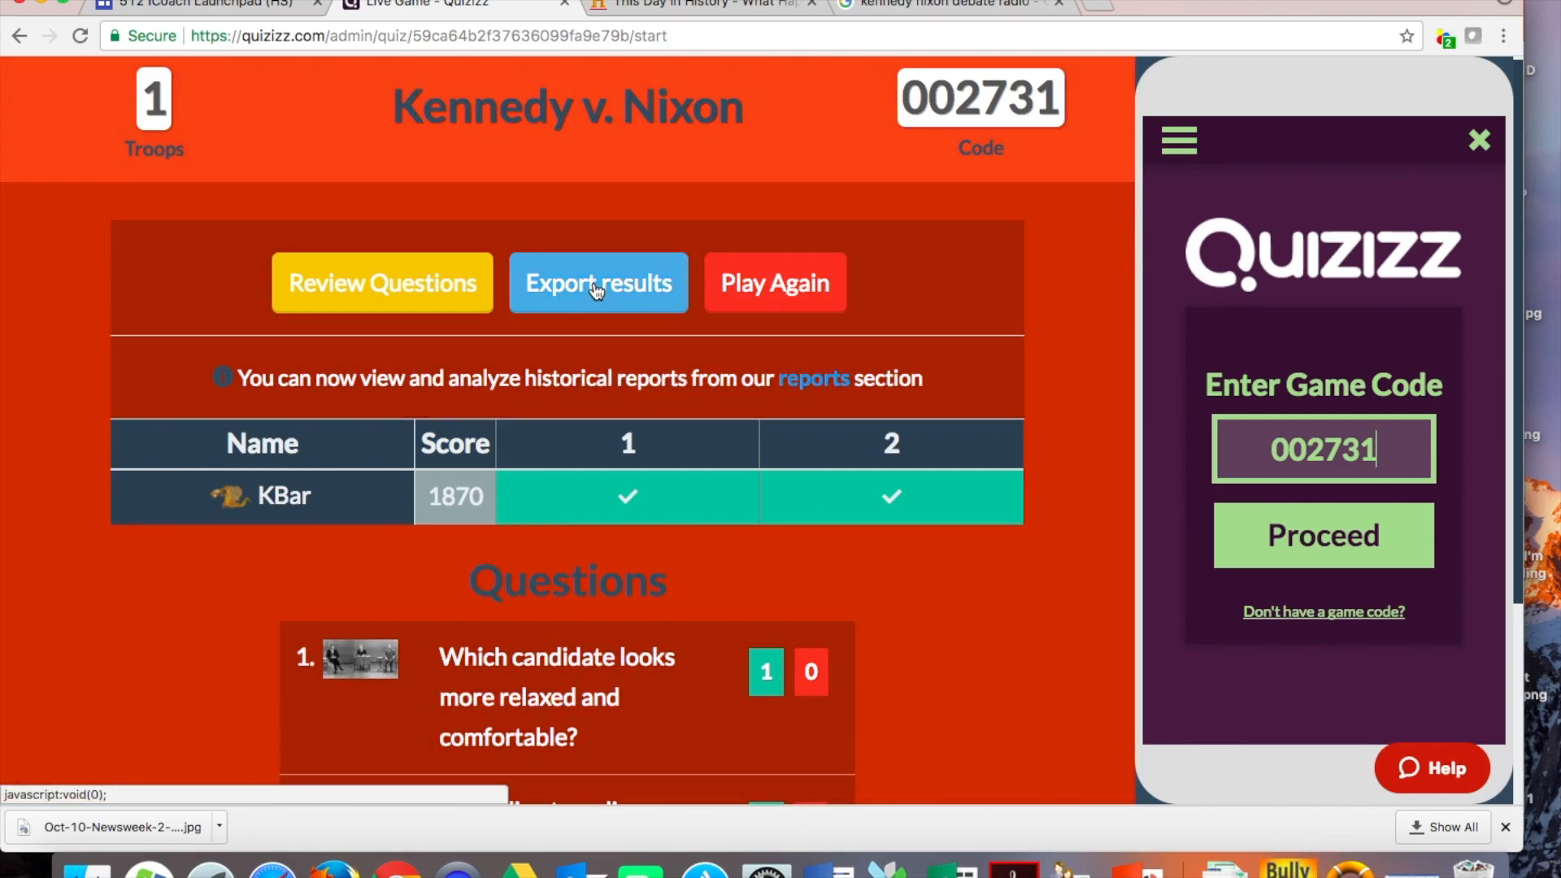
Step: Export the game results as an Excel file and open the downloaded workbook
{"action": "left_click", "coordinate": [593, 281]}
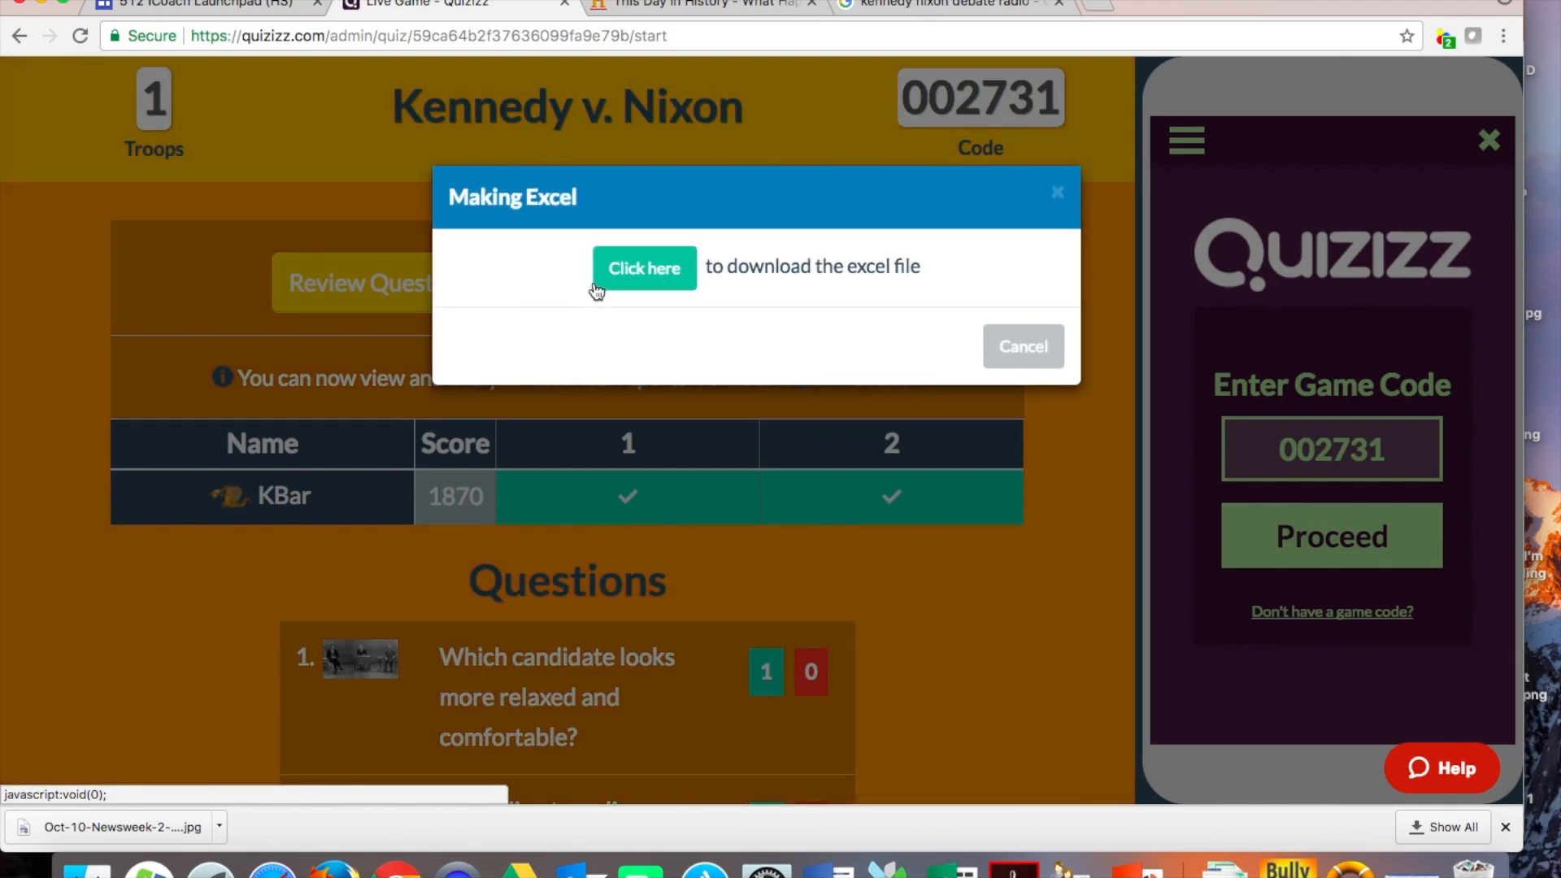
{"action": "left_click", "coordinate": [645, 268]}
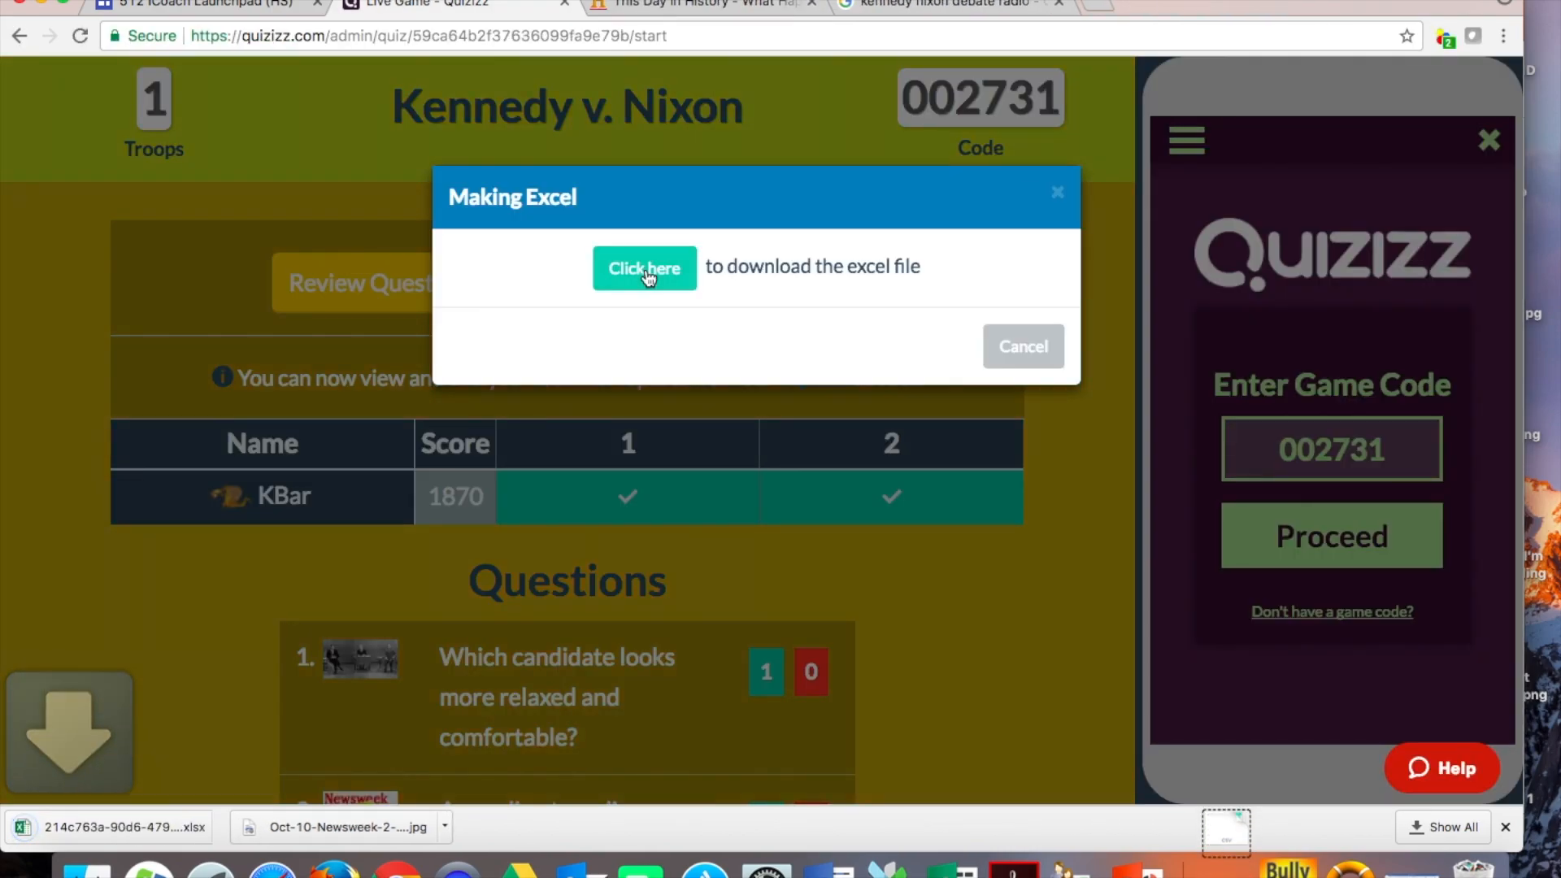
{"action": "left_click", "coordinate": [105, 824]}
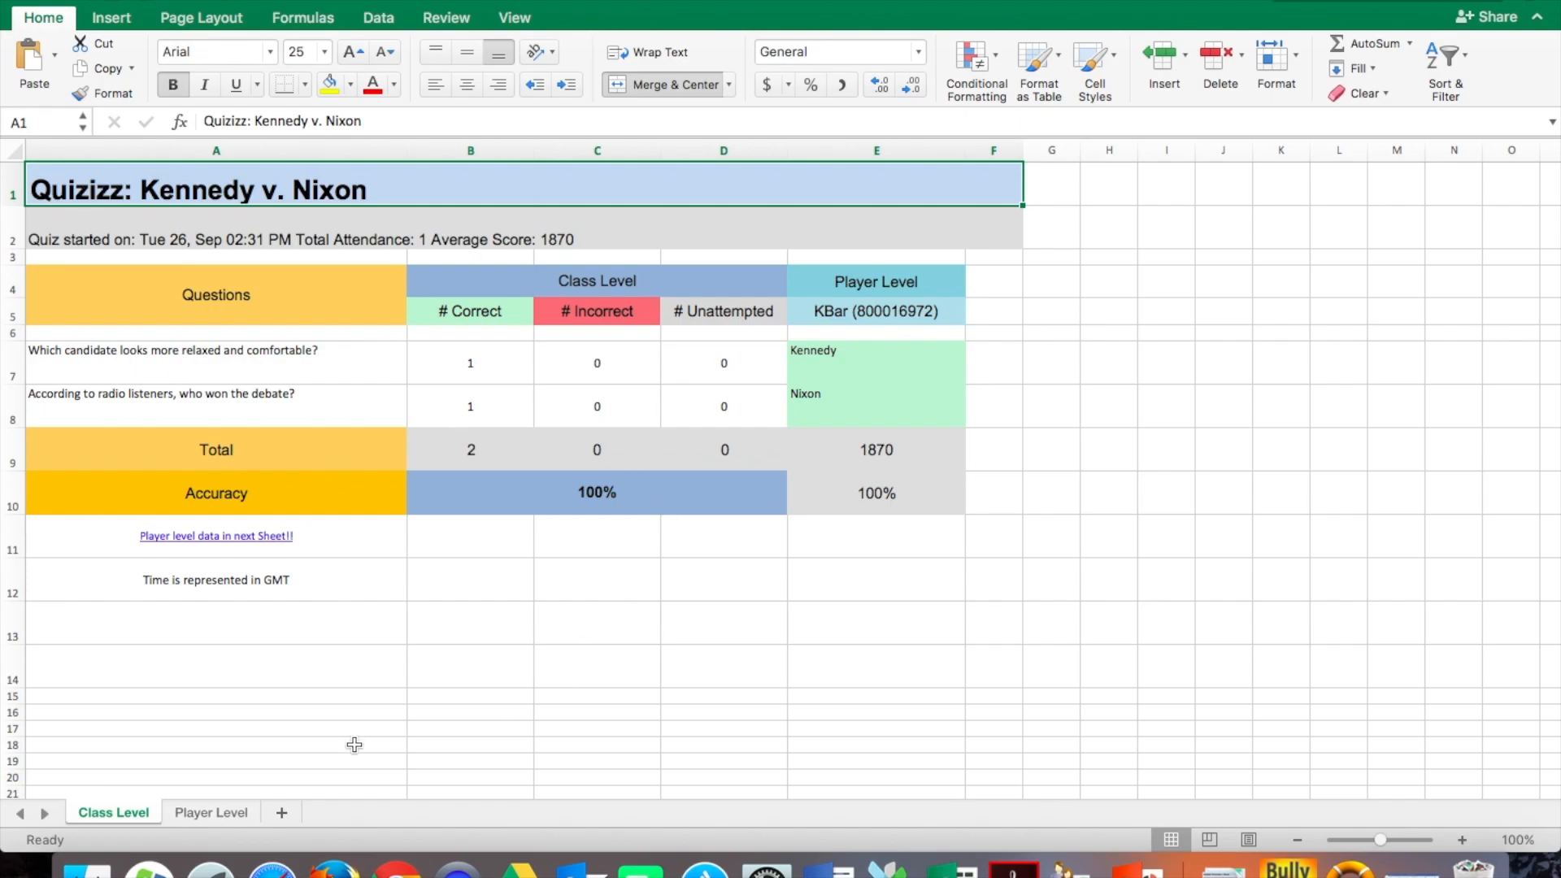
Step: Examine the workbook's Player Level sheet, close it and dismiss the export dialog and the browser's downloads bar
{"action": "left_click", "coordinate": [213, 812]}
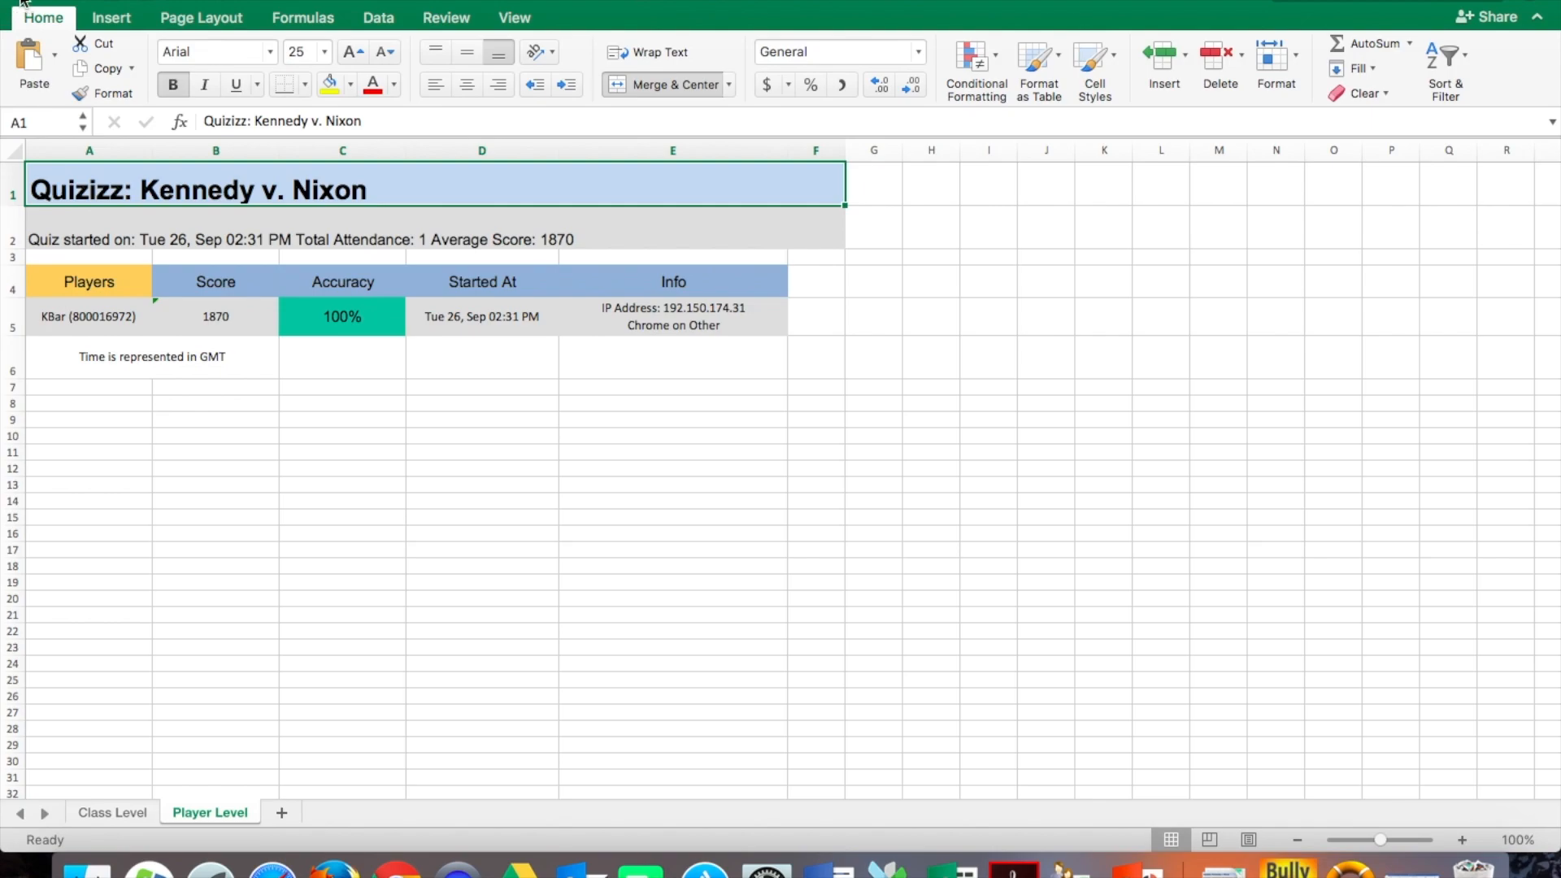
{"action": "left_click", "coordinate": [21, 1]}
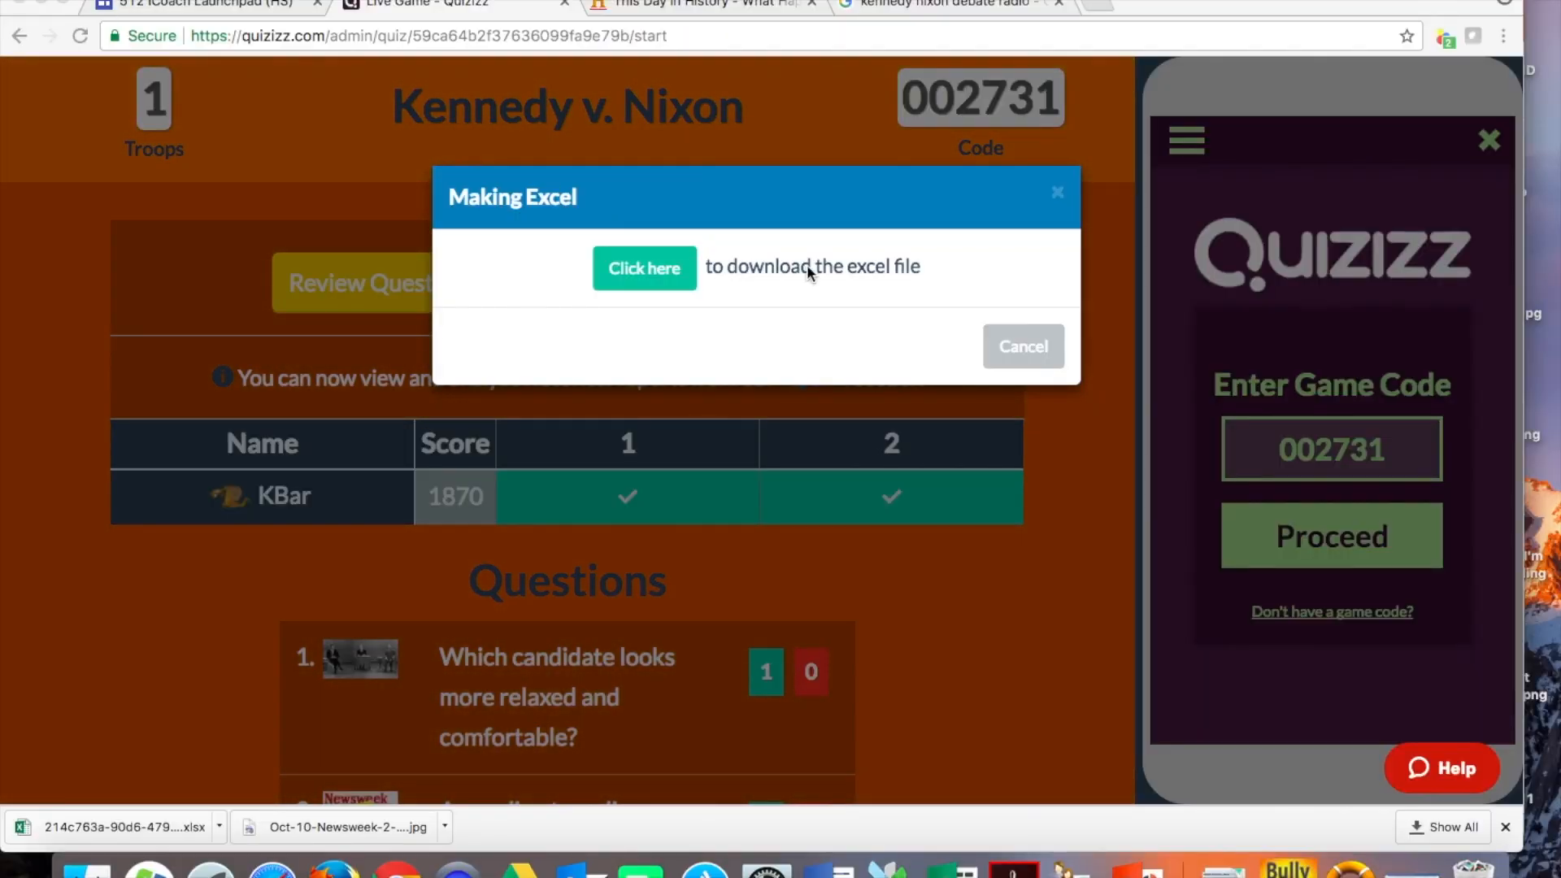
{"action": "left_click", "coordinate": [1059, 192]}
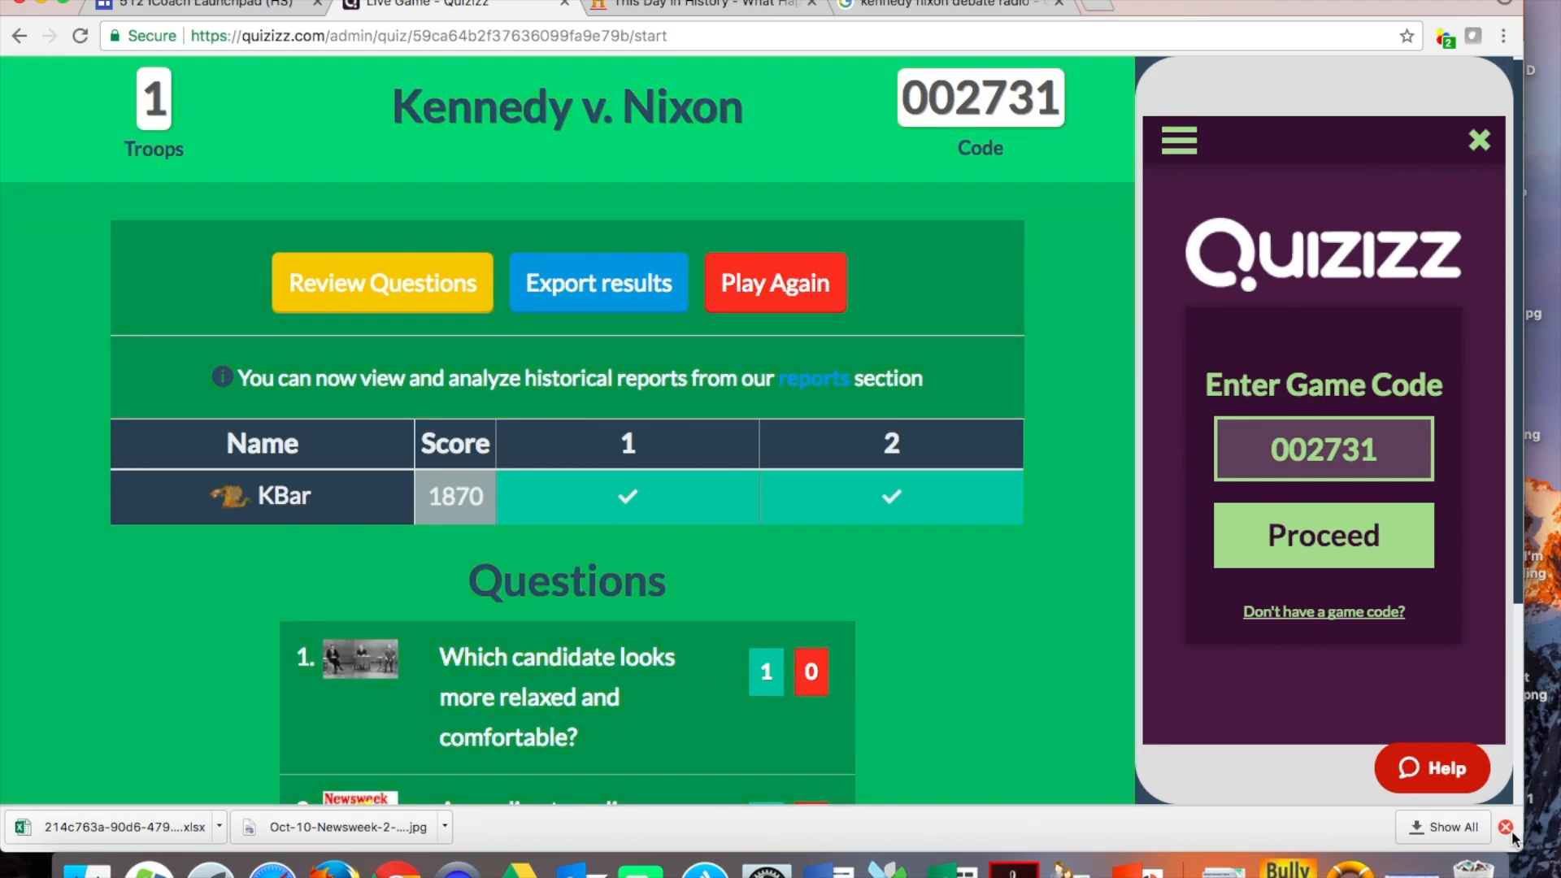
{"action": "left_click", "coordinate": [1506, 826]}
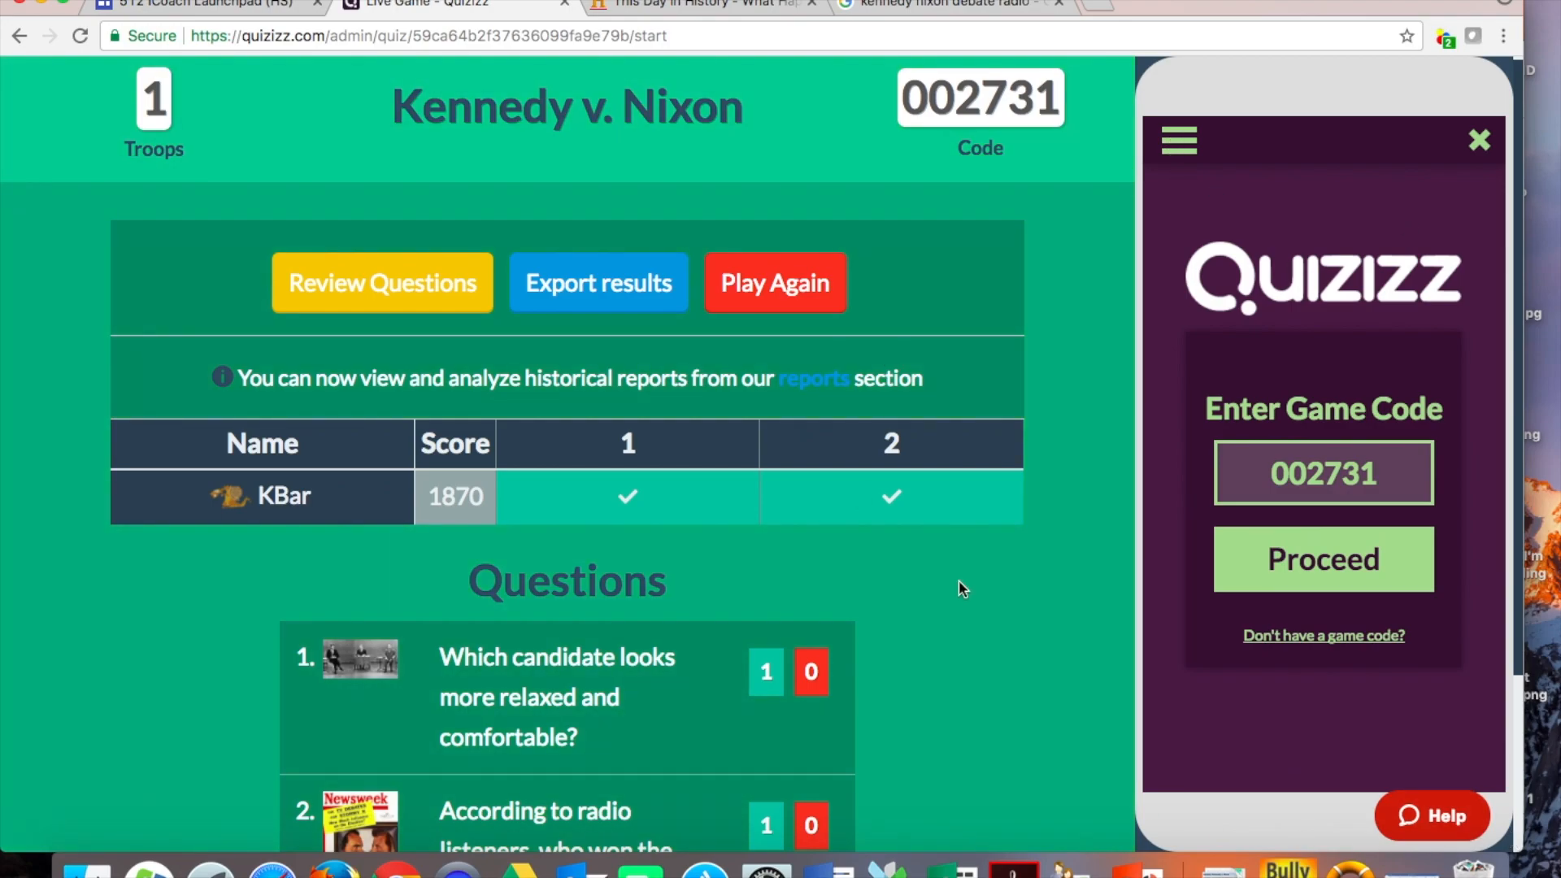
Step: Look over the question results once more and exit the student game preview
{"action": "scroll", "coordinate": [862, 642], "scroll_direction": "down", "scroll_amount": 3}
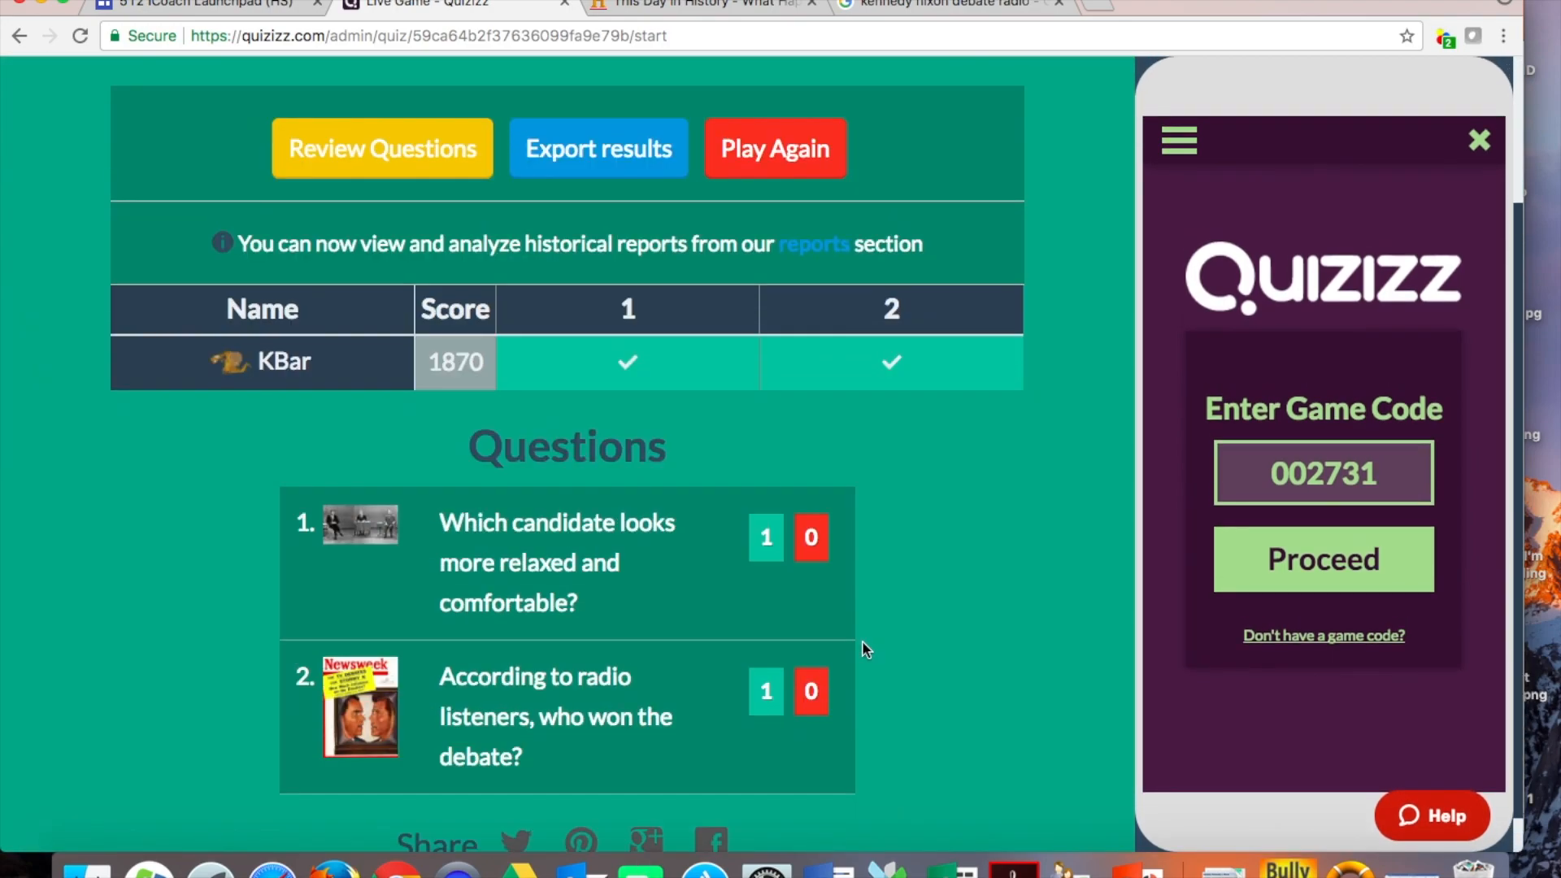
{"action": "scroll", "coordinate": [862, 649], "scroll_direction": "up", "scroll_amount": 3}
{"action": "left_click", "coordinate": [1478, 142]}
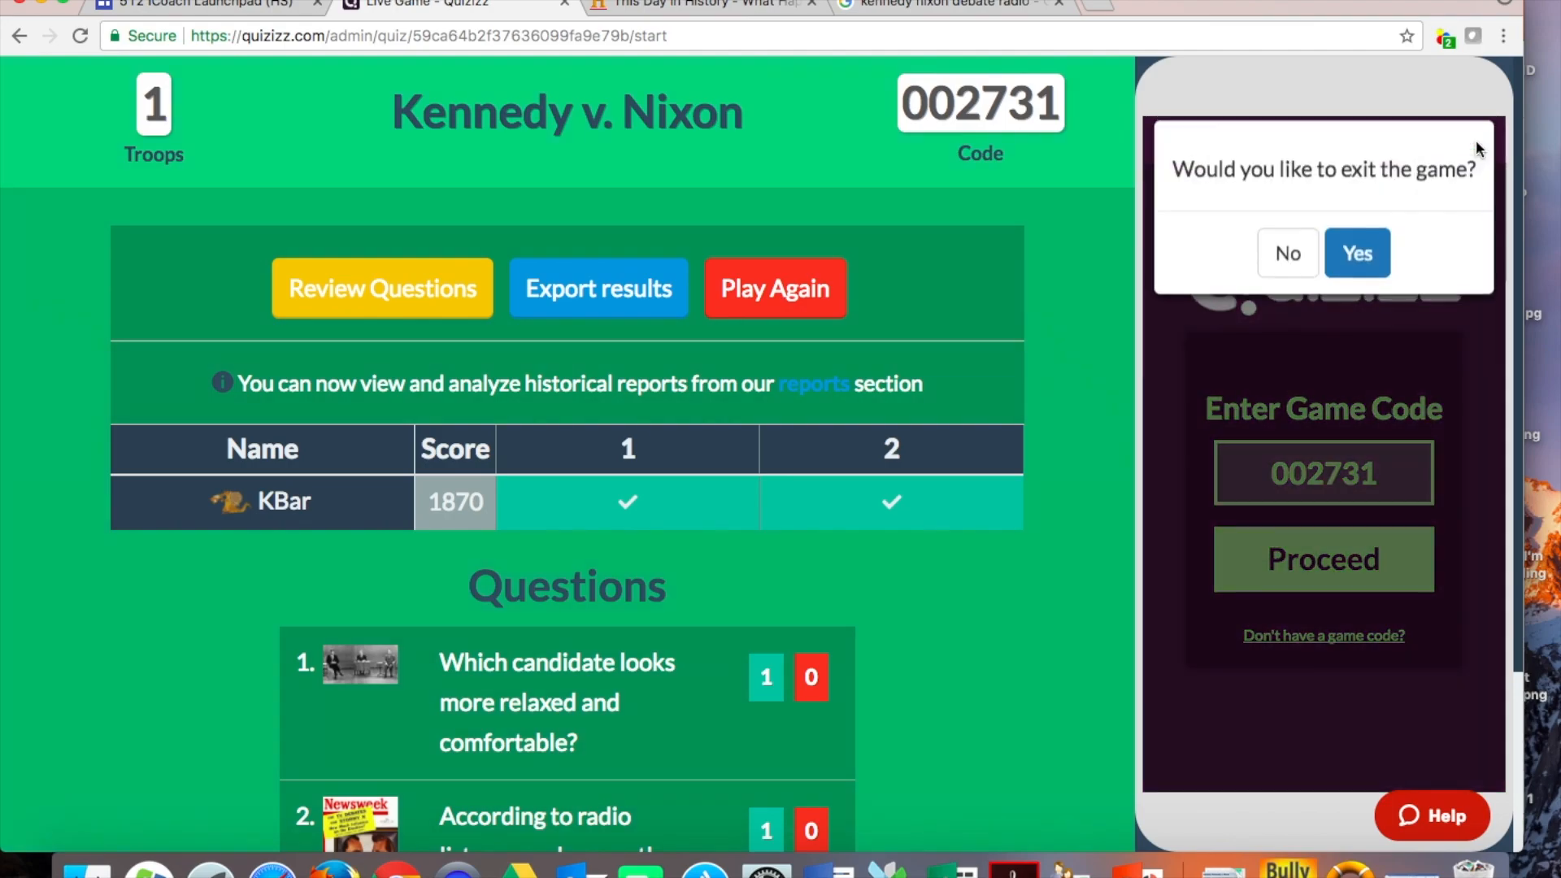
{"action": "left_click", "coordinate": [1351, 254]}
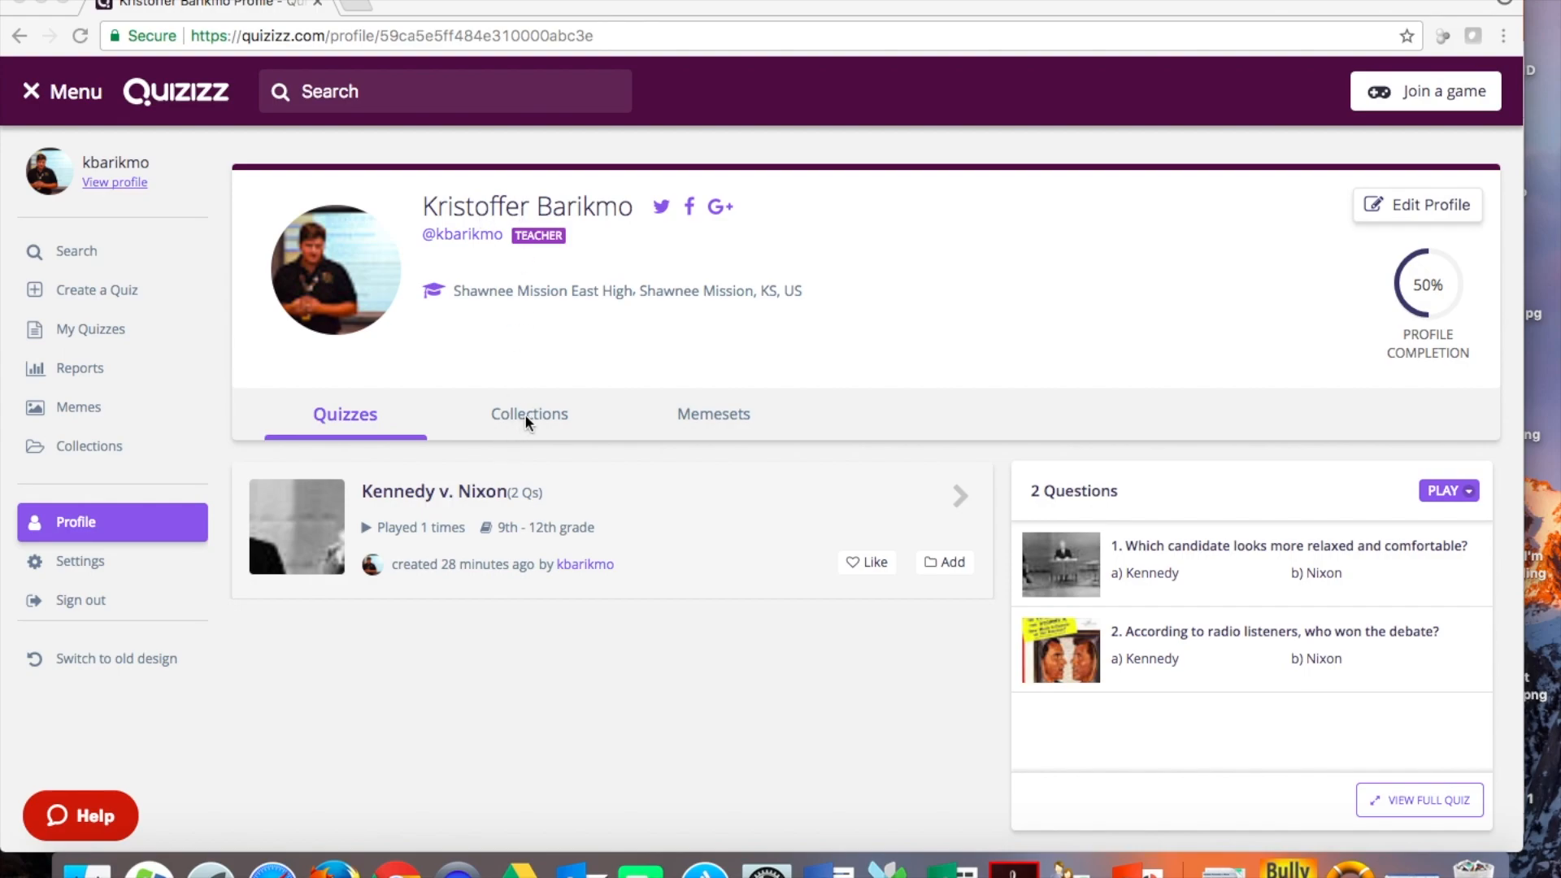
Step: Search the public quizzes for nixon and browse the results and their question previews
{"action": "left_click", "coordinate": [76, 251]}
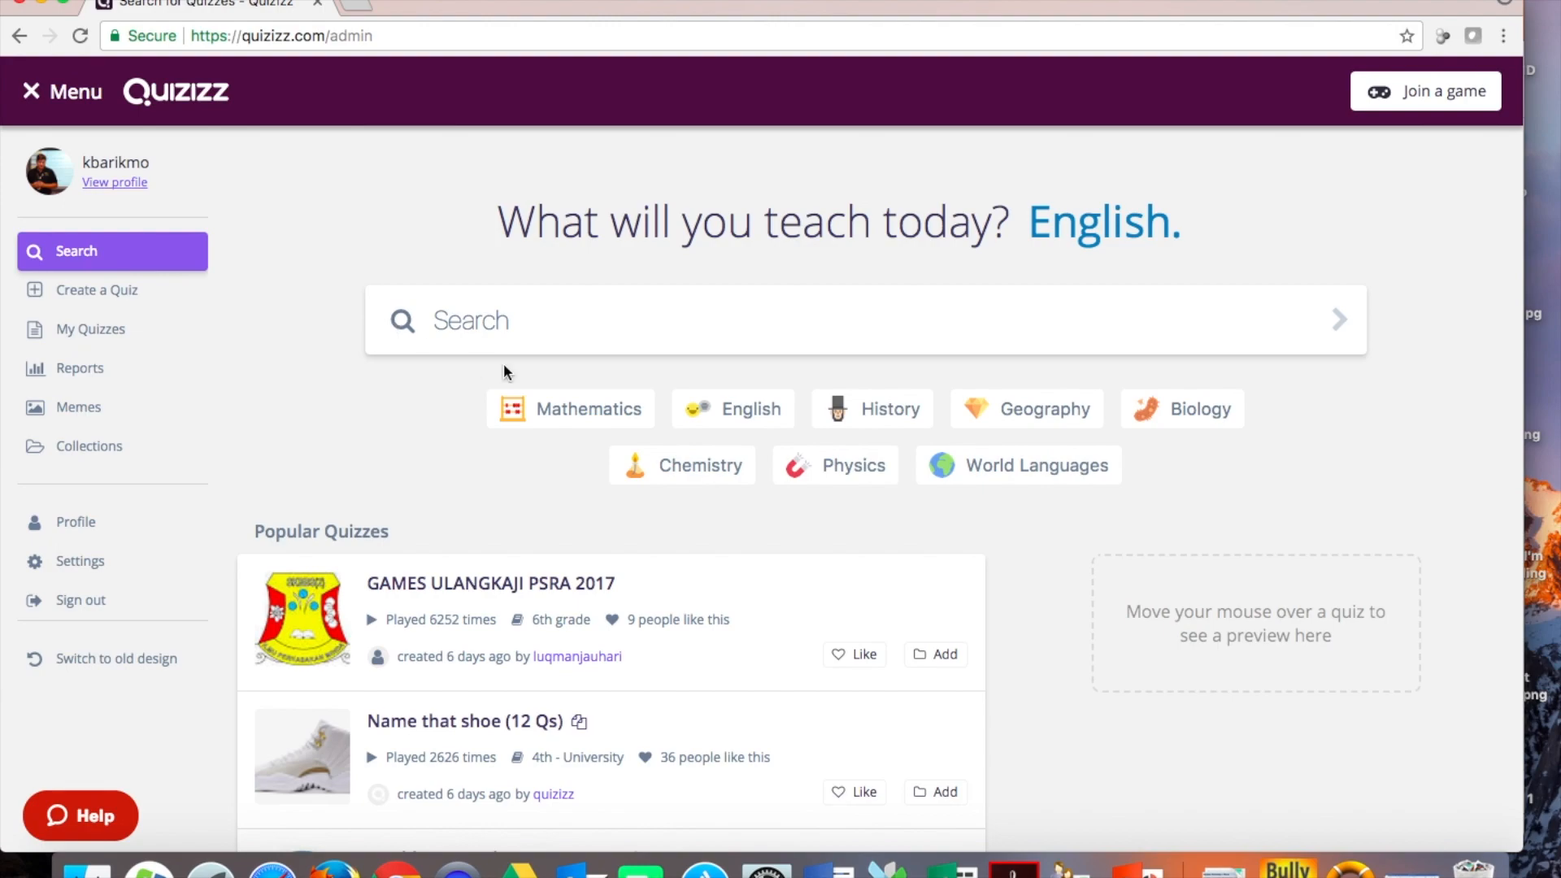
{"action": "left_click", "coordinate": [549, 329]}
{"action": "type", "text": "nixon"}
{"action": "key", "text": "Return"}
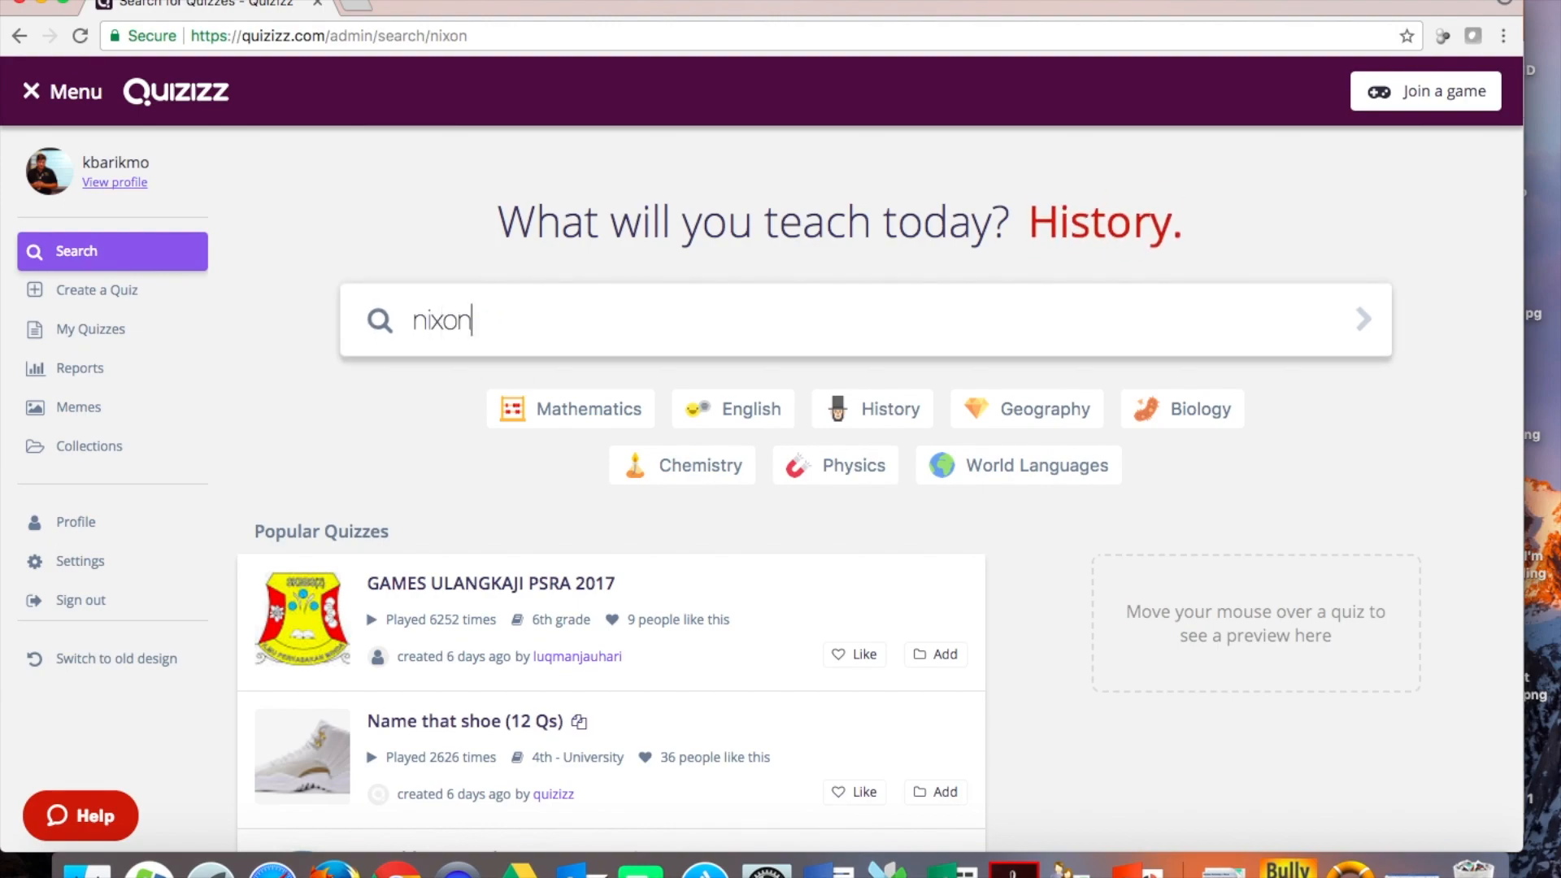
{"action": "mouse_move", "coordinate": [926, 492]}
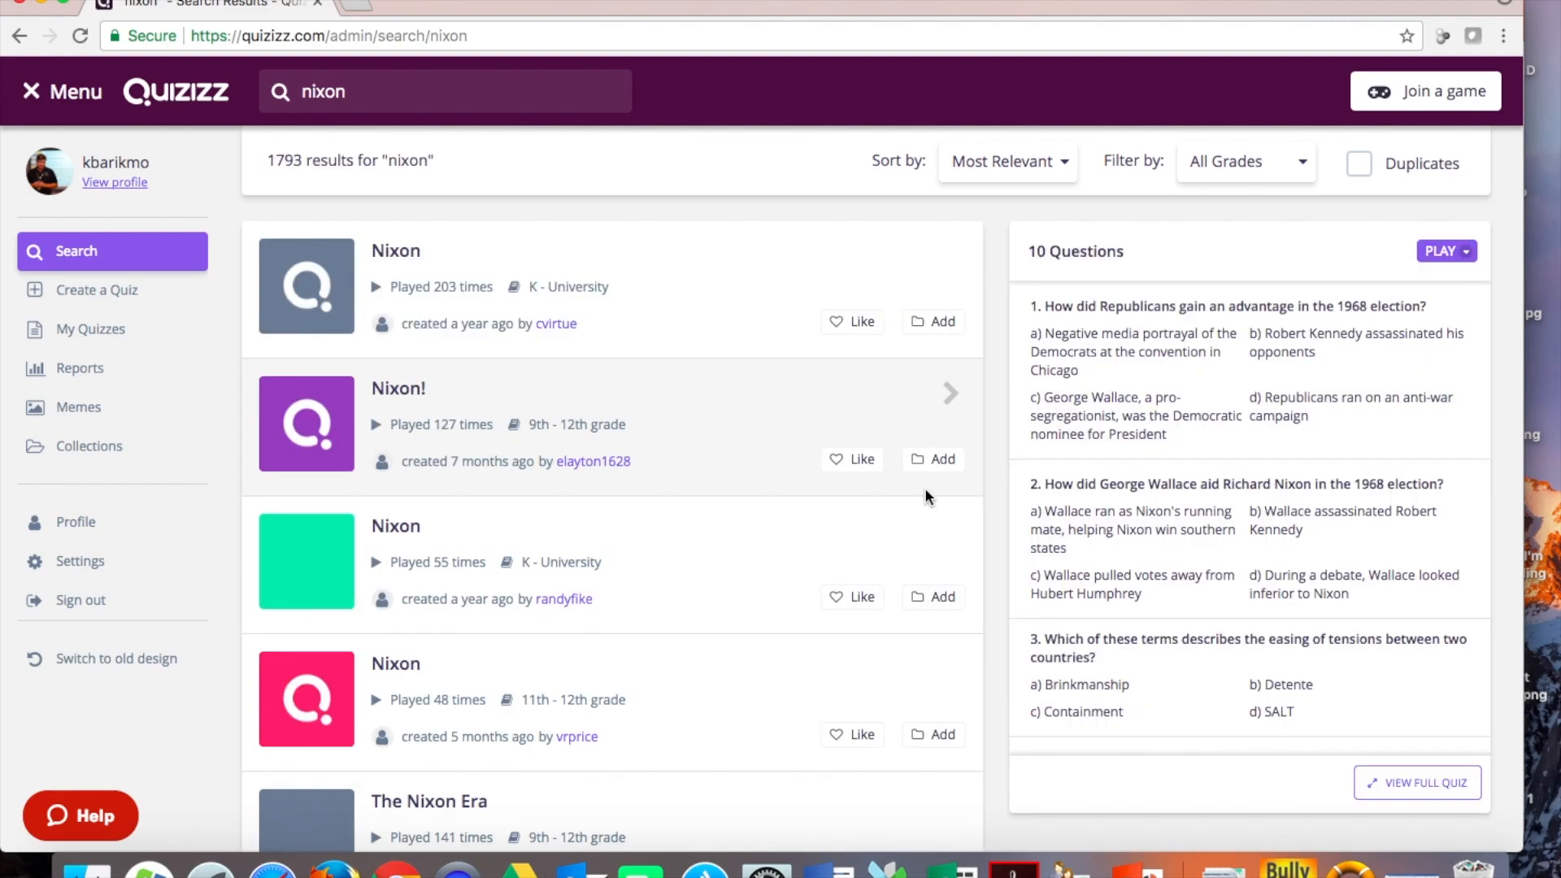
{"action": "mouse_move", "coordinate": [617, 587]}
{"action": "scroll", "coordinate": [726, 530], "scroll_direction": "down", "scroll_amount": 5}
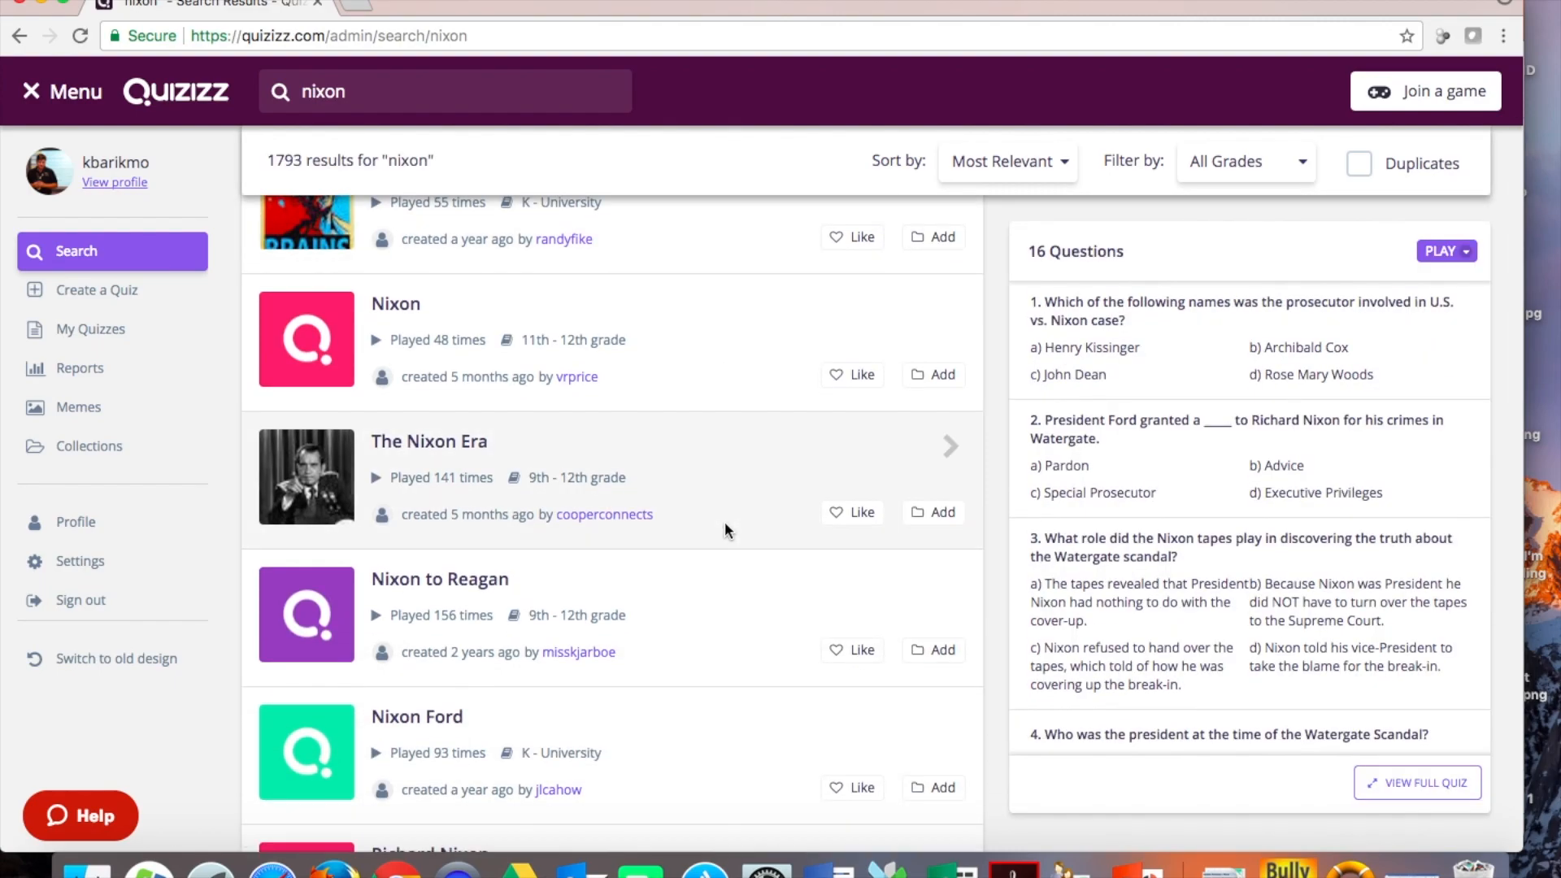
{"action": "scroll", "coordinate": [725, 524], "scroll_direction": "down", "scroll_amount": 7}
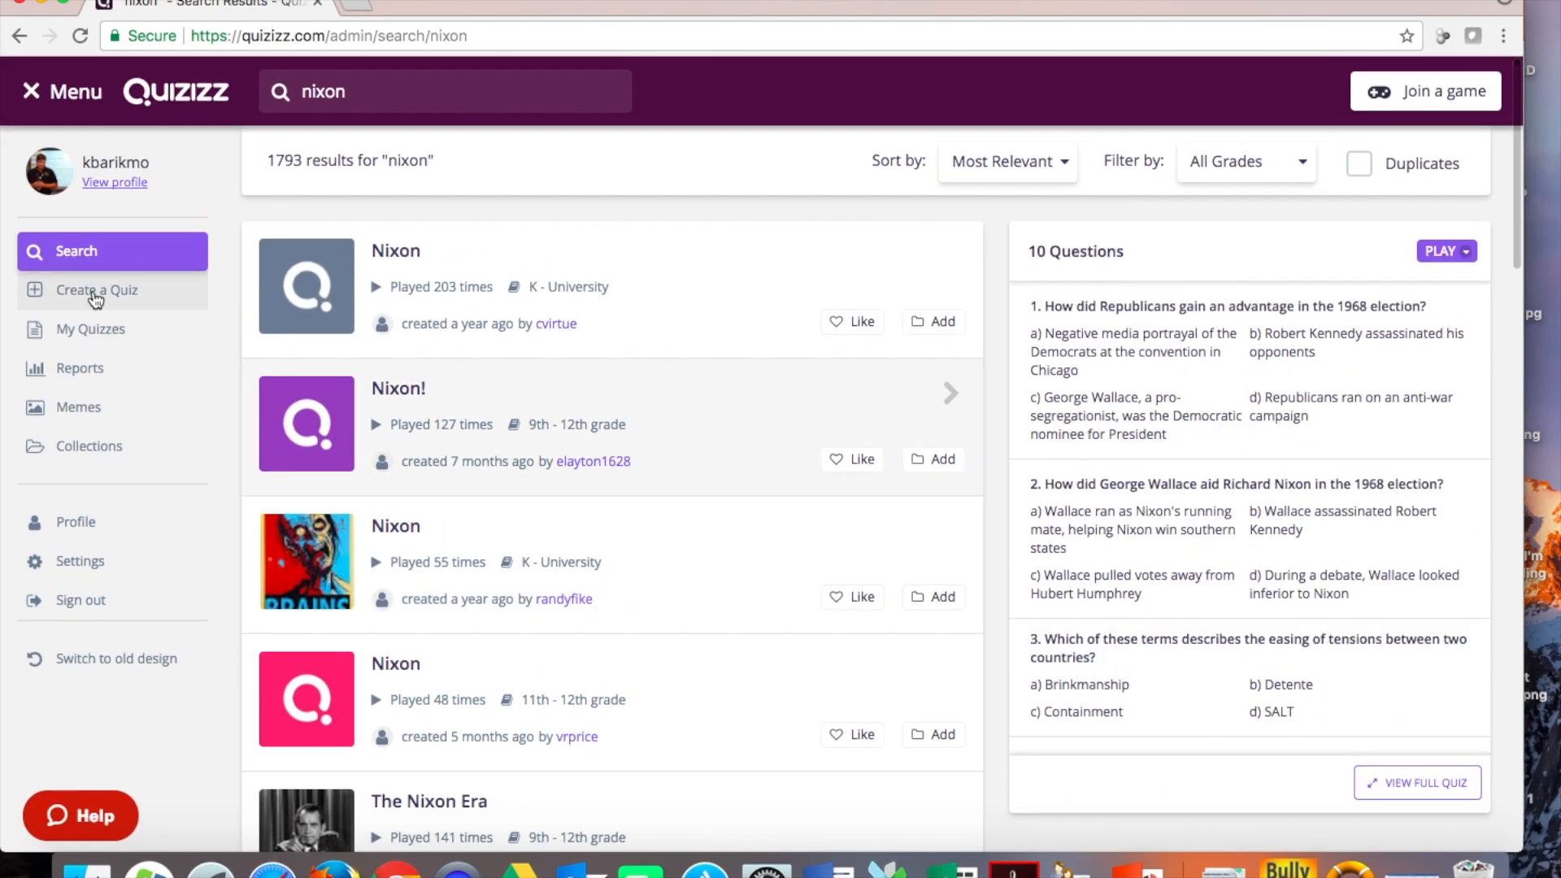
{"action": "left_click", "coordinate": [95, 299]}
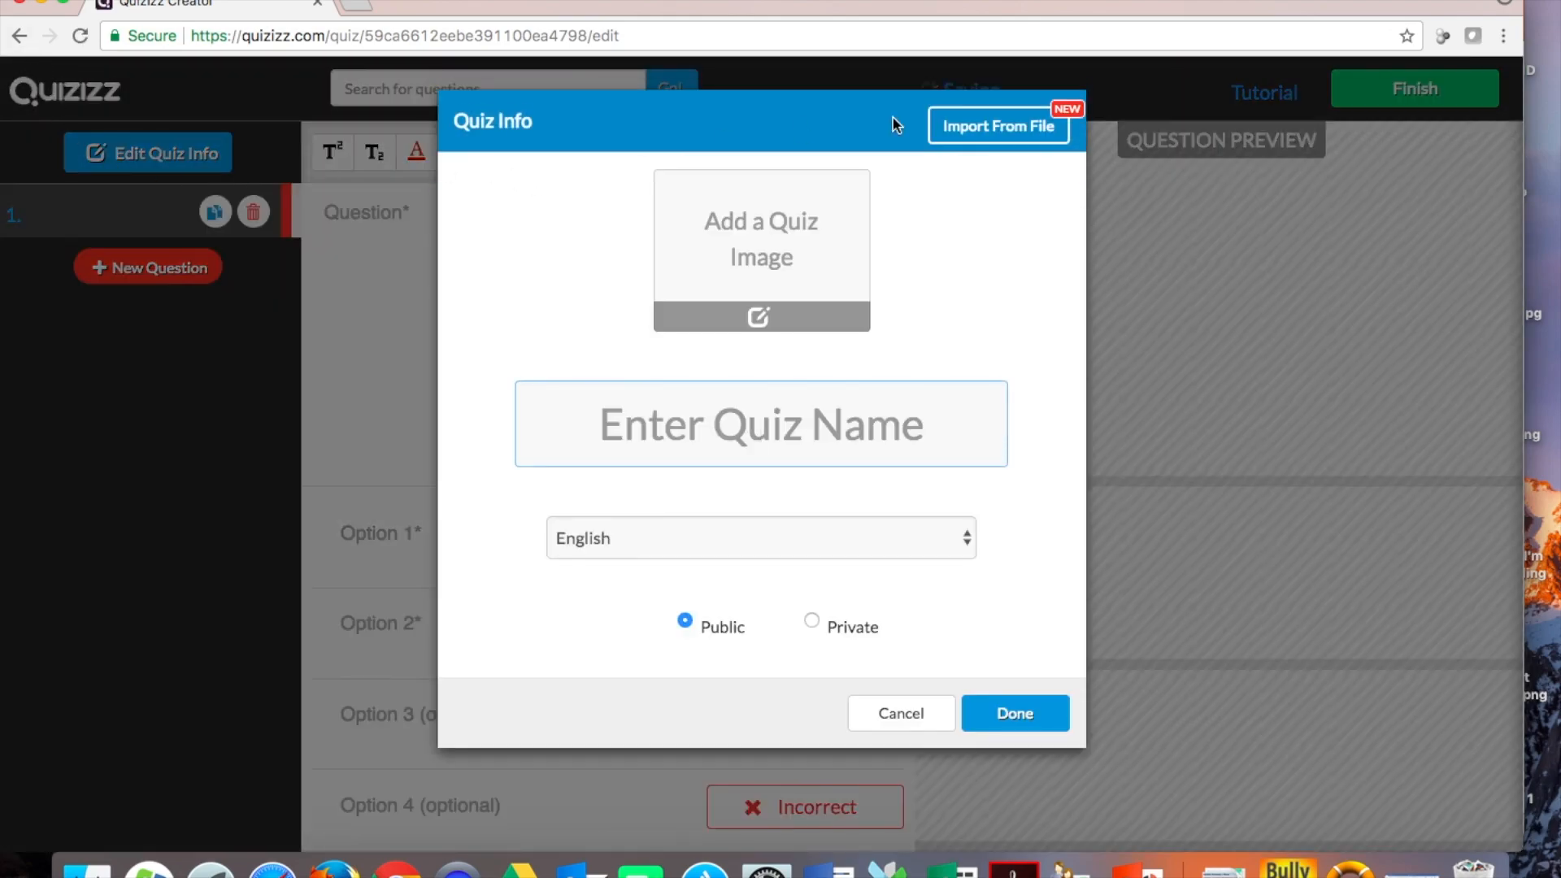
{"action": "left_click", "coordinate": [924, 712]}
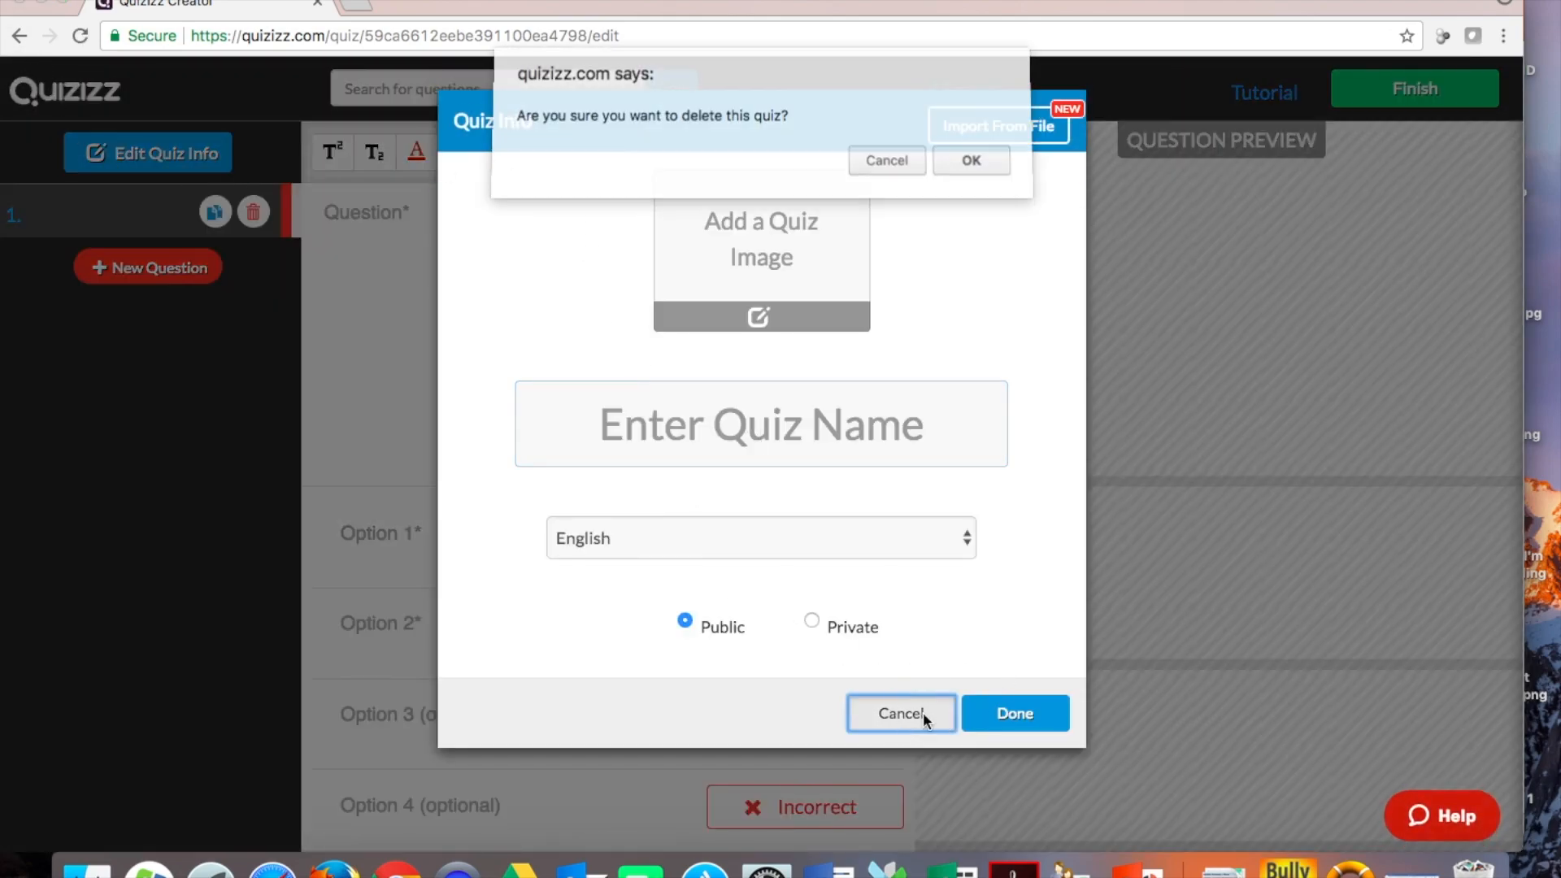
{"action": "left_click", "coordinate": [968, 165]}
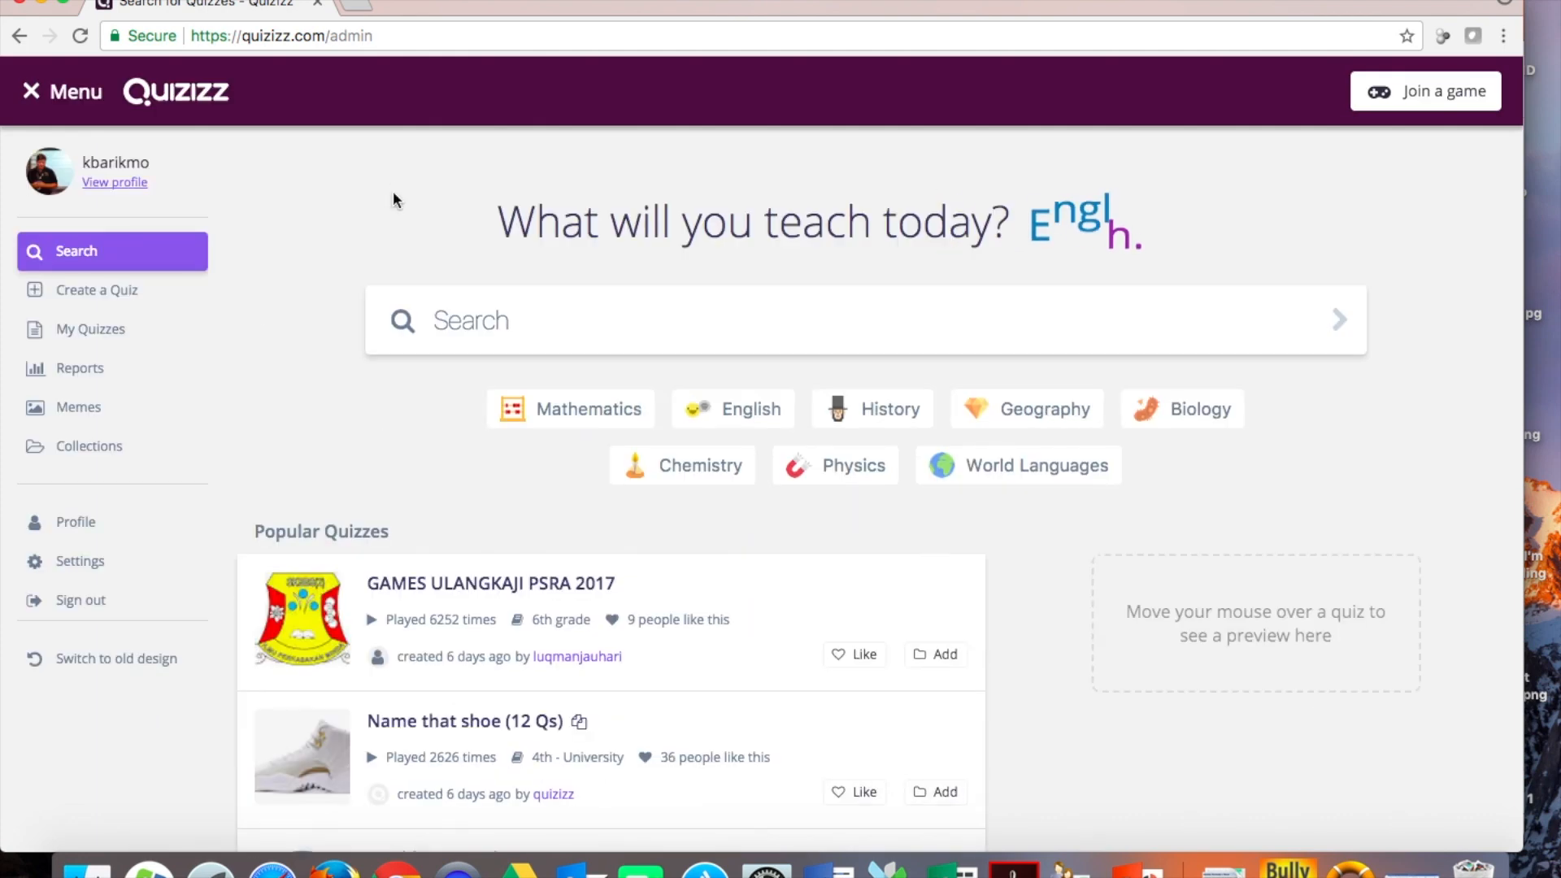
Step: View the list of own quizzes and the options for creating a new collection, leaving the collection dialog without creating one
{"action": "left_click", "coordinate": [93, 346]}
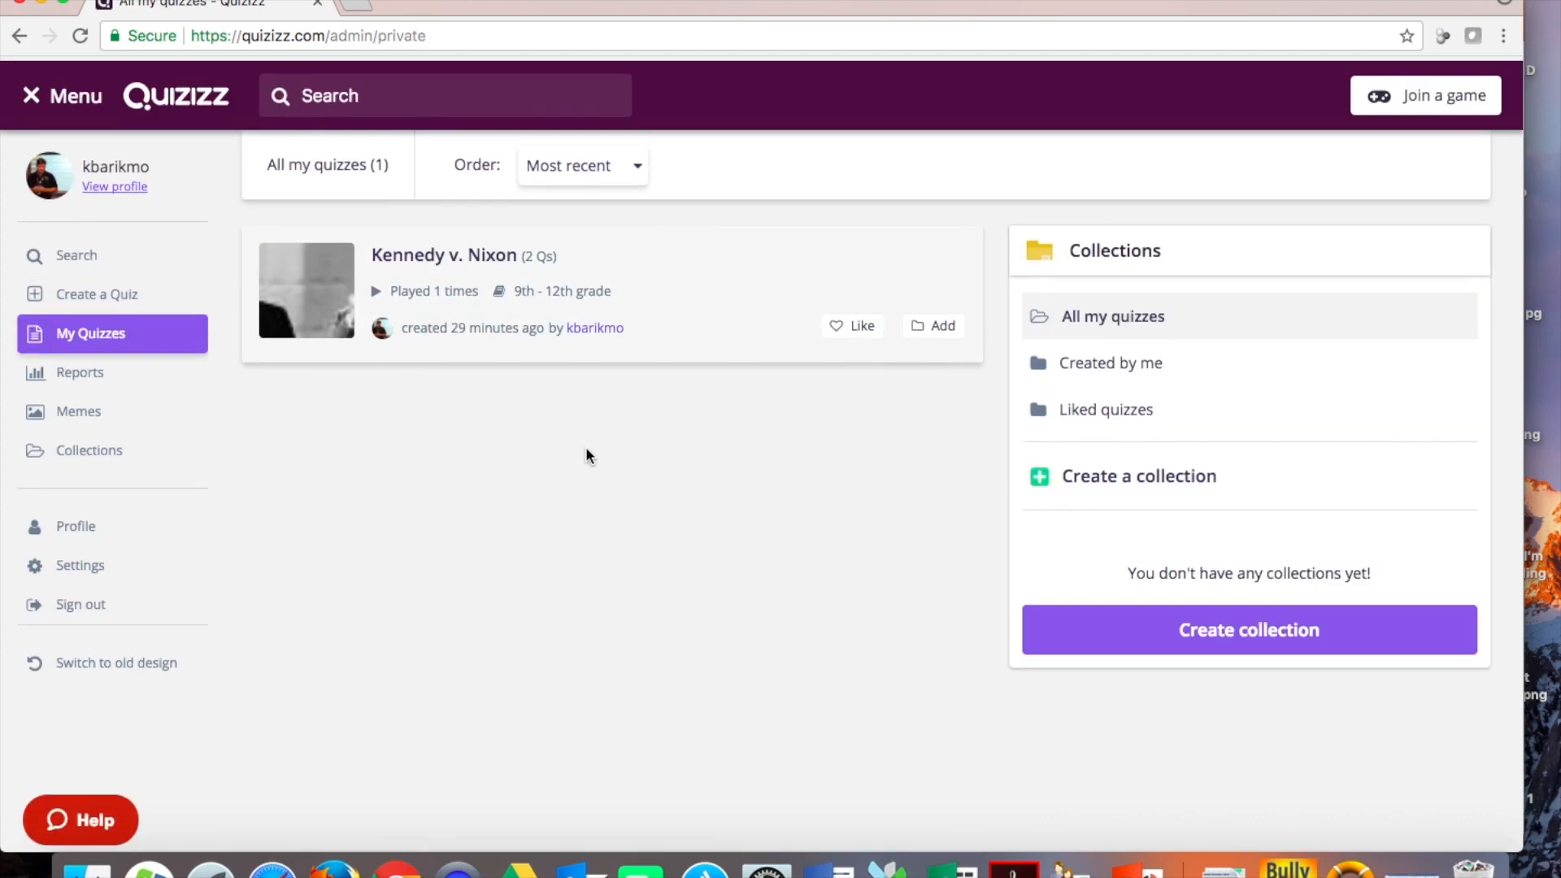
{"action": "left_click", "coordinate": [1108, 475]}
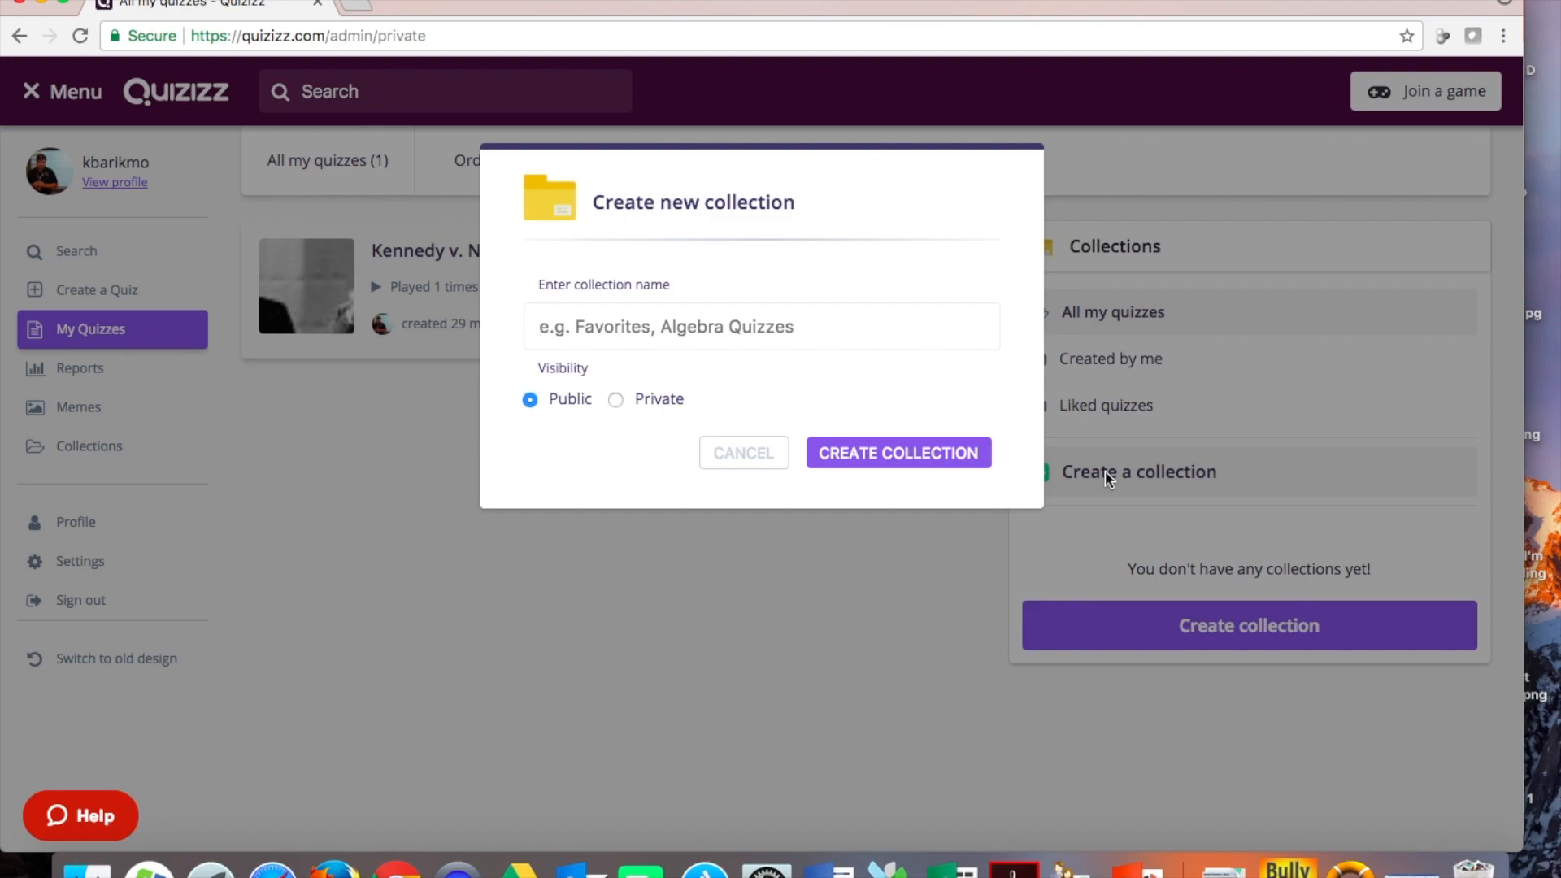
{"action": "left_click", "coordinate": [748, 455]}
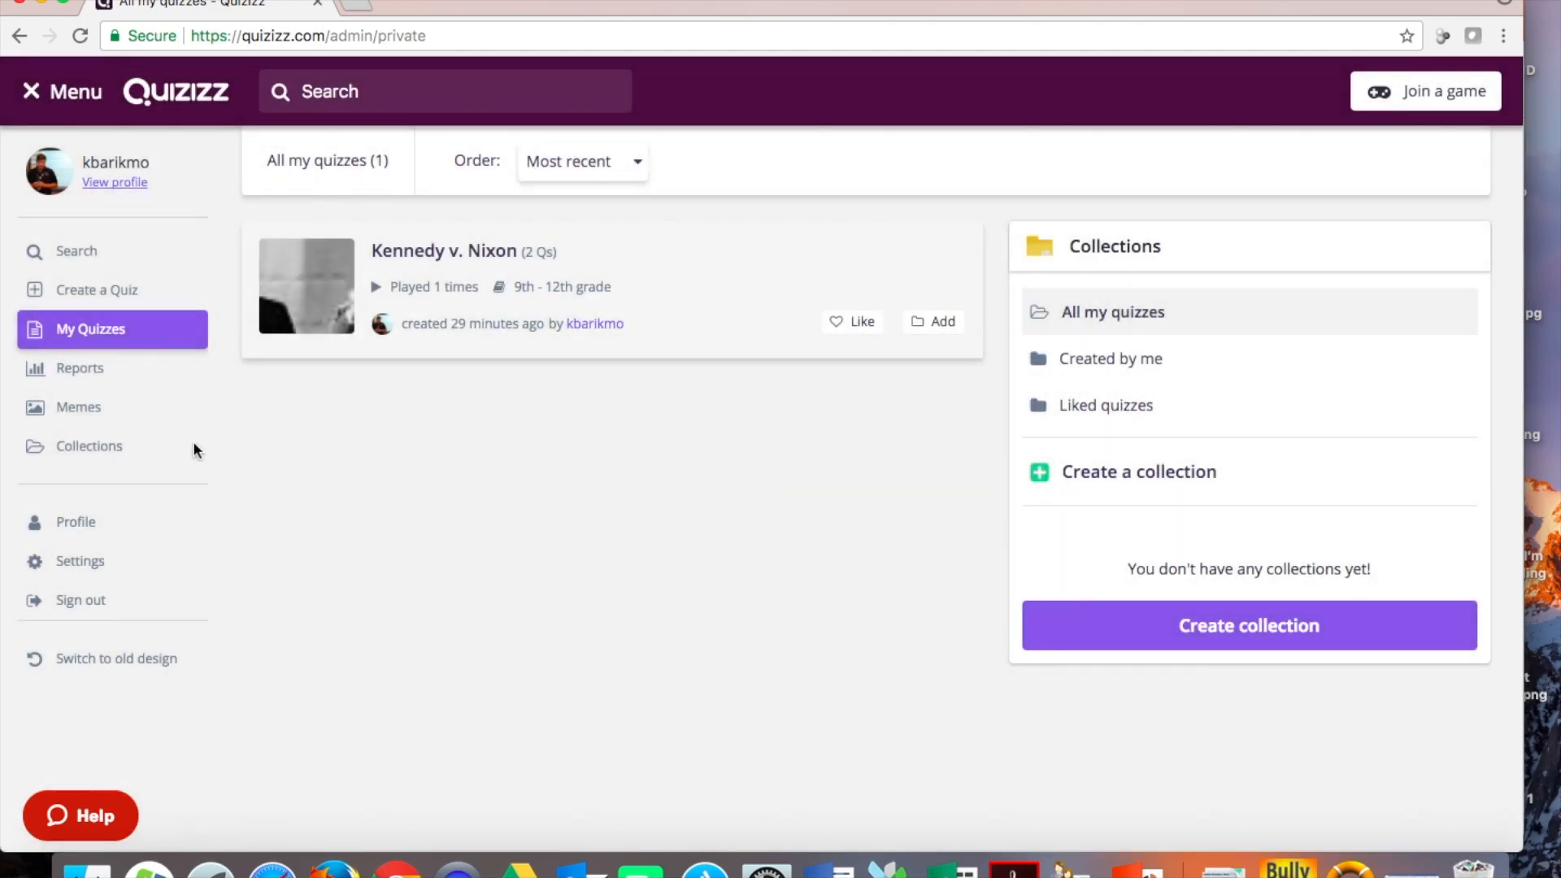
Step: Open the report of the live Kennedy v. Nixon game and examine its player, question and overview results
{"action": "left_click", "coordinate": [68, 370]}
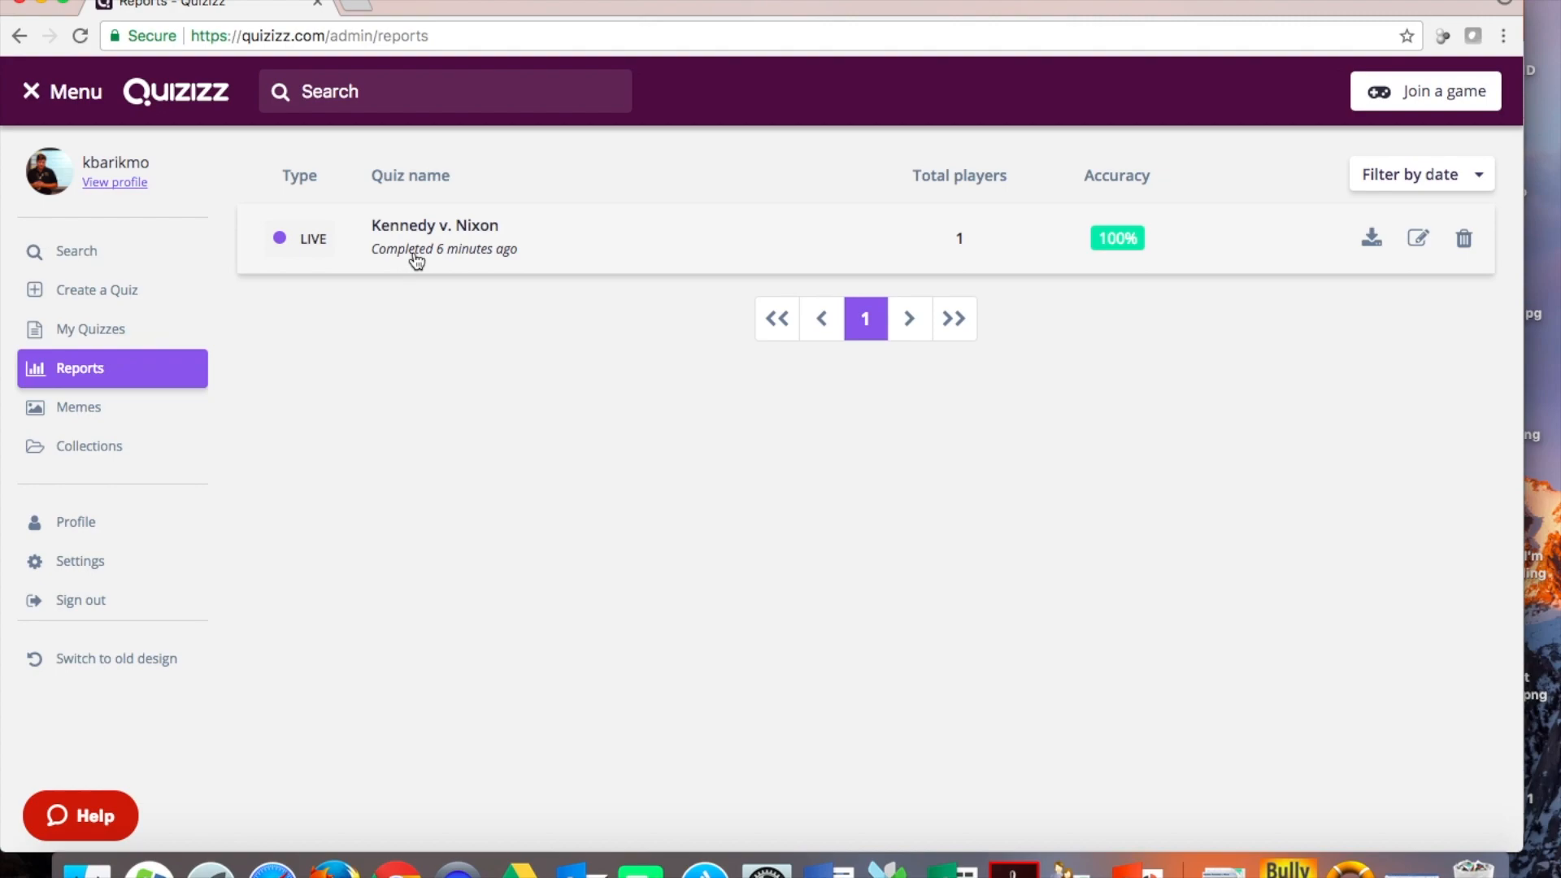
{"action": "left_click", "coordinate": [454, 242]}
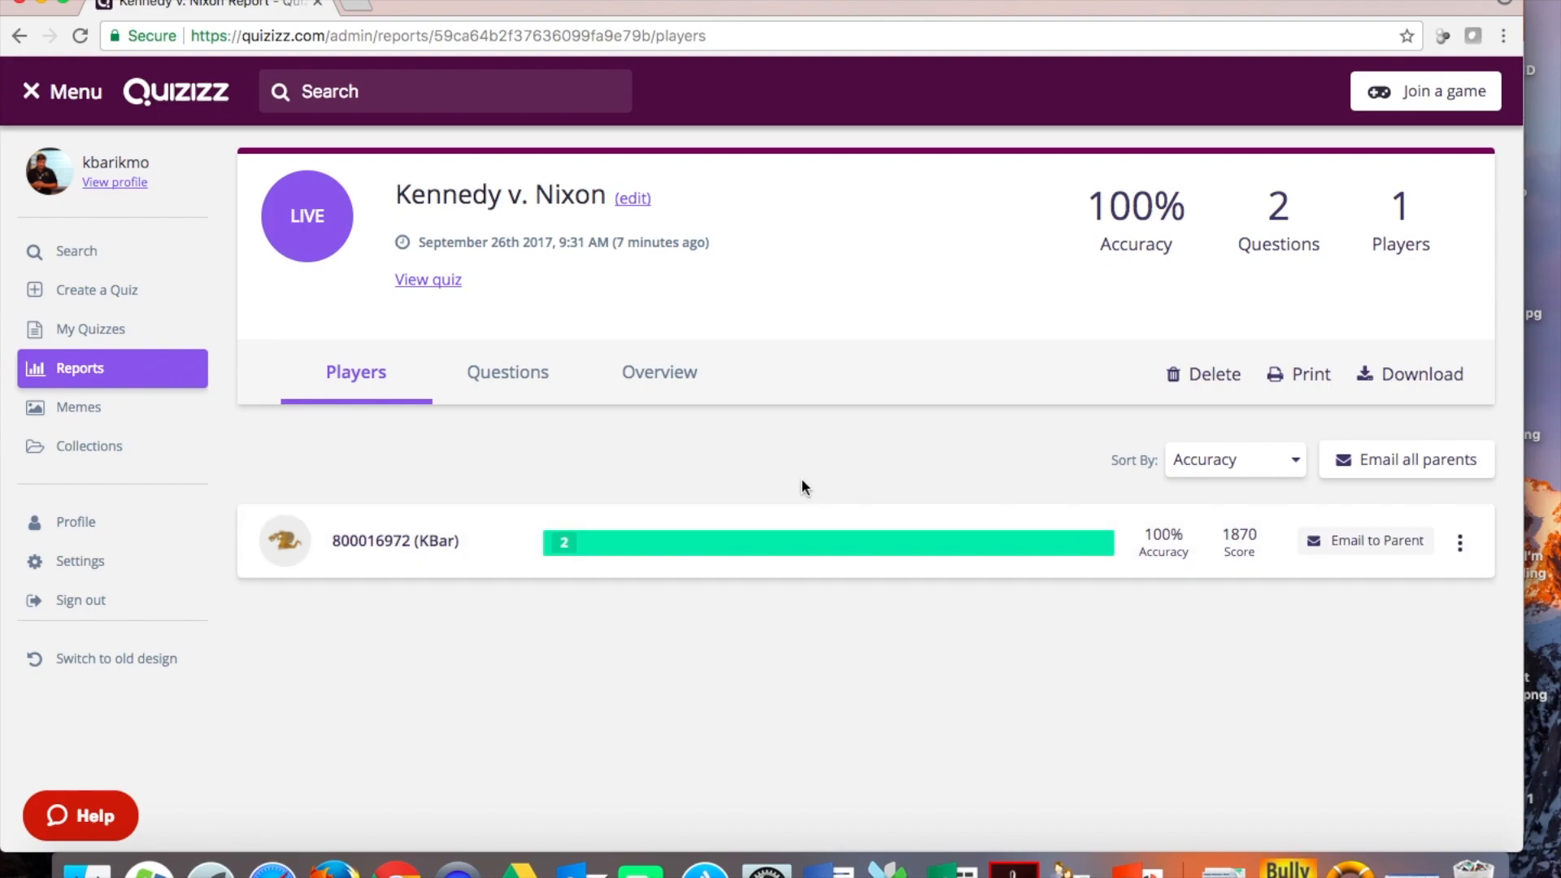
{"action": "left_click", "coordinate": [519, 379]}
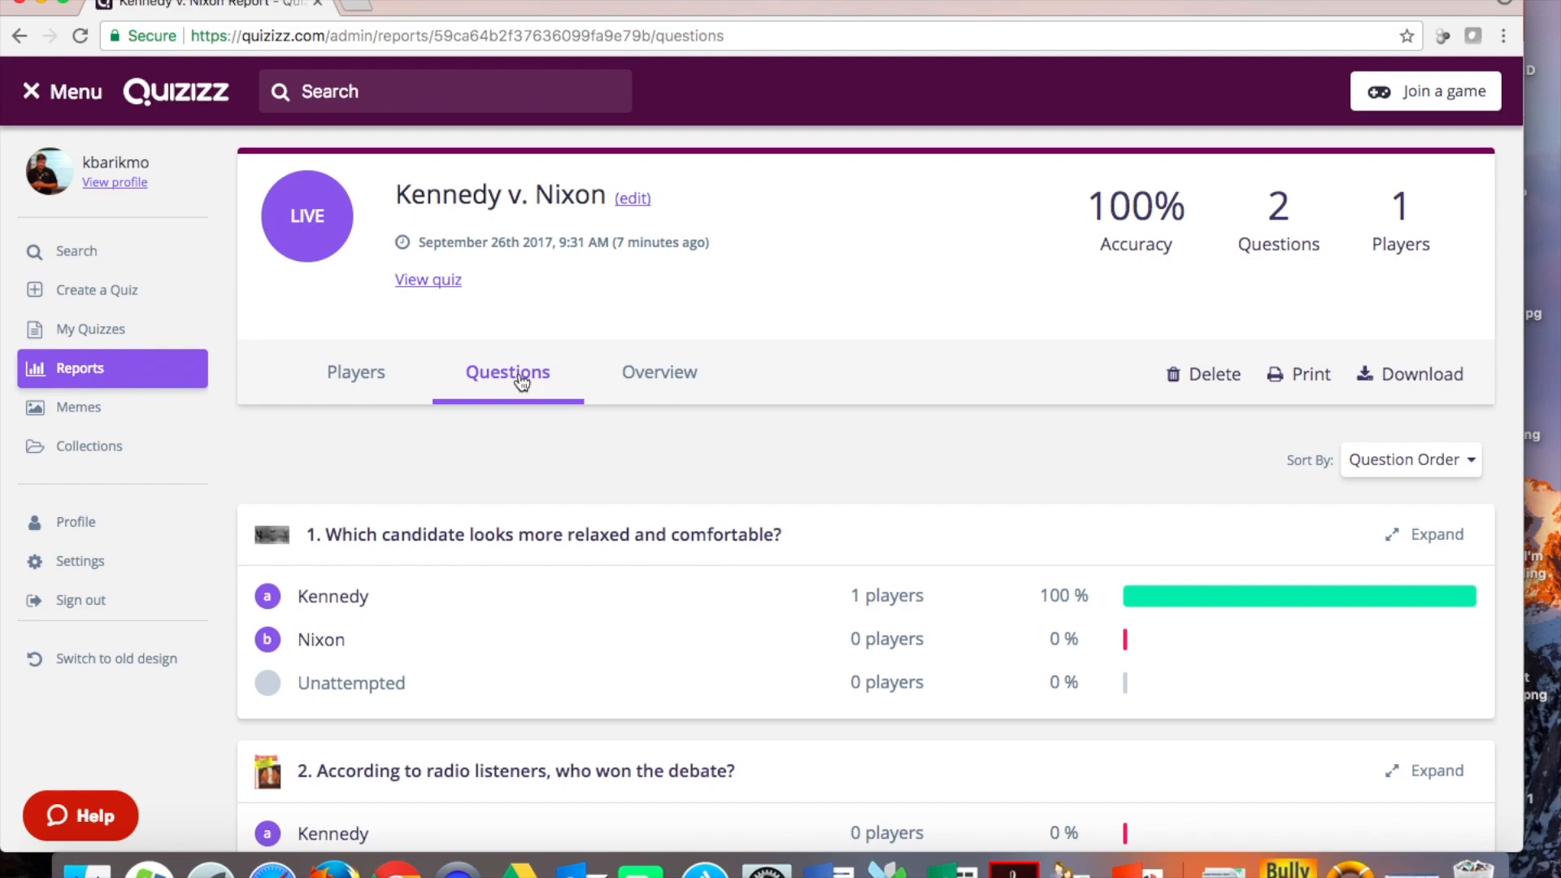
{"action": "scroll", "coordinate": [638, 560], "scroll_direction": "down", "scroll_amount": 3}
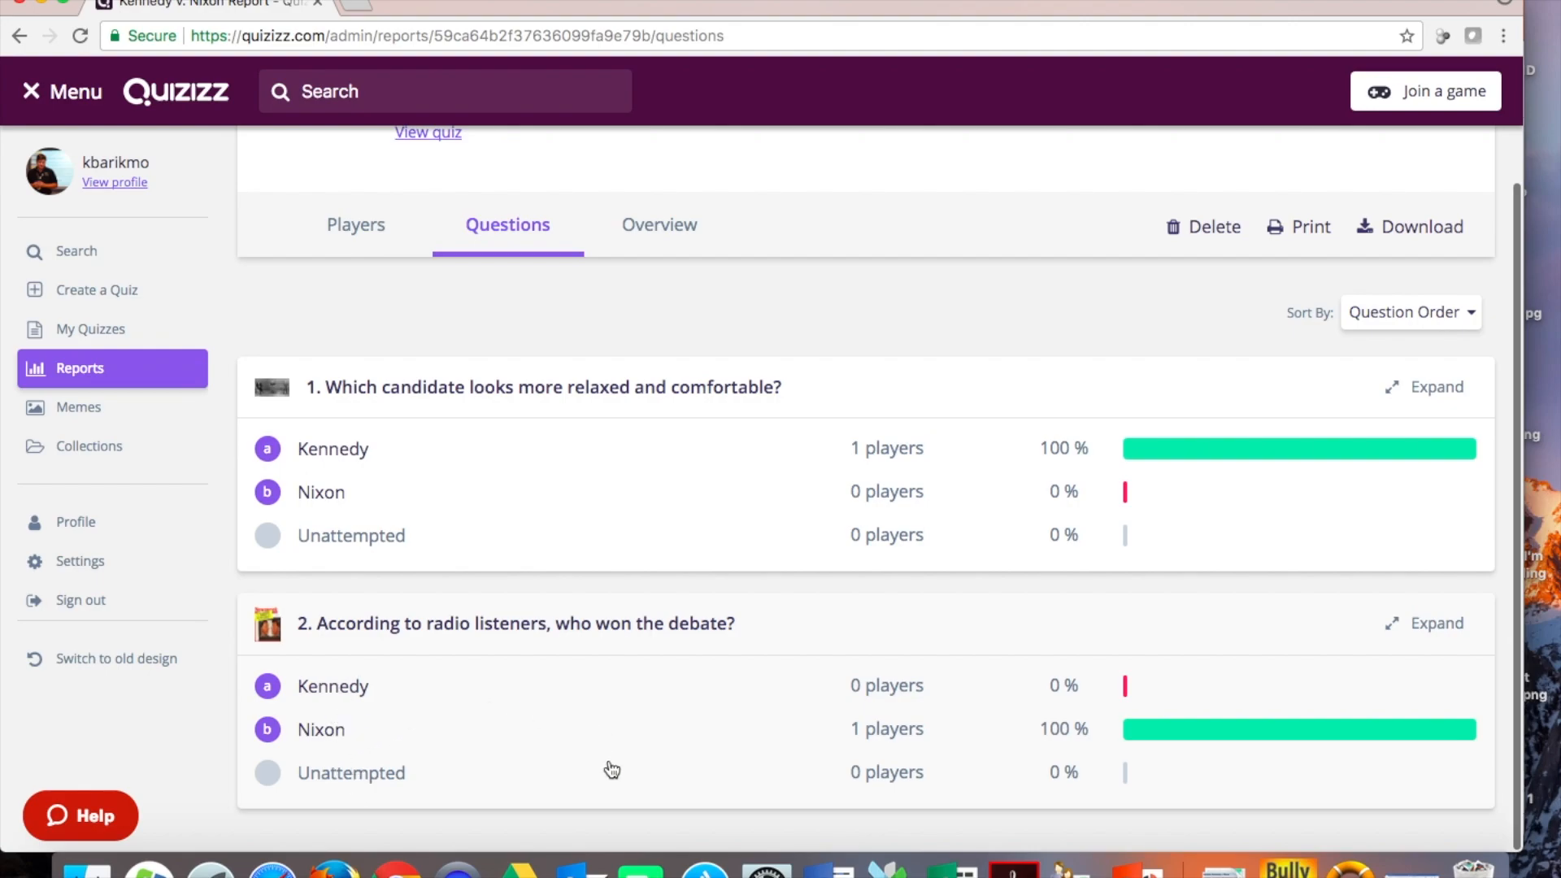
{"action": "scroll", "coordinate": [611, 769], "scroll_direction": "up", "scroll_amount": 3}
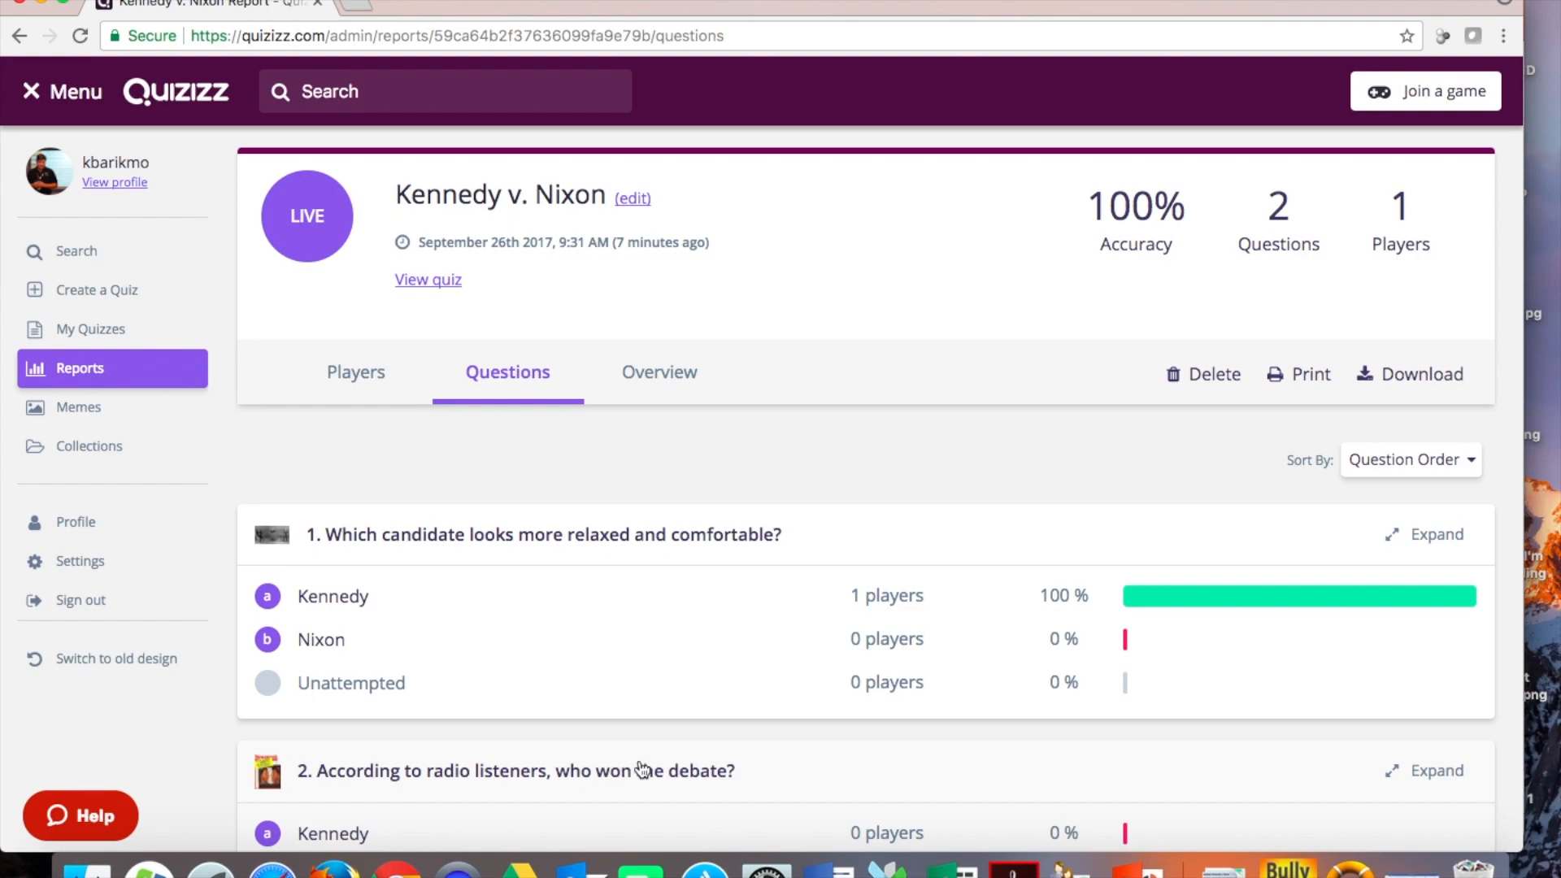
{"action": "left_click", "coordinate": [661, 379]}
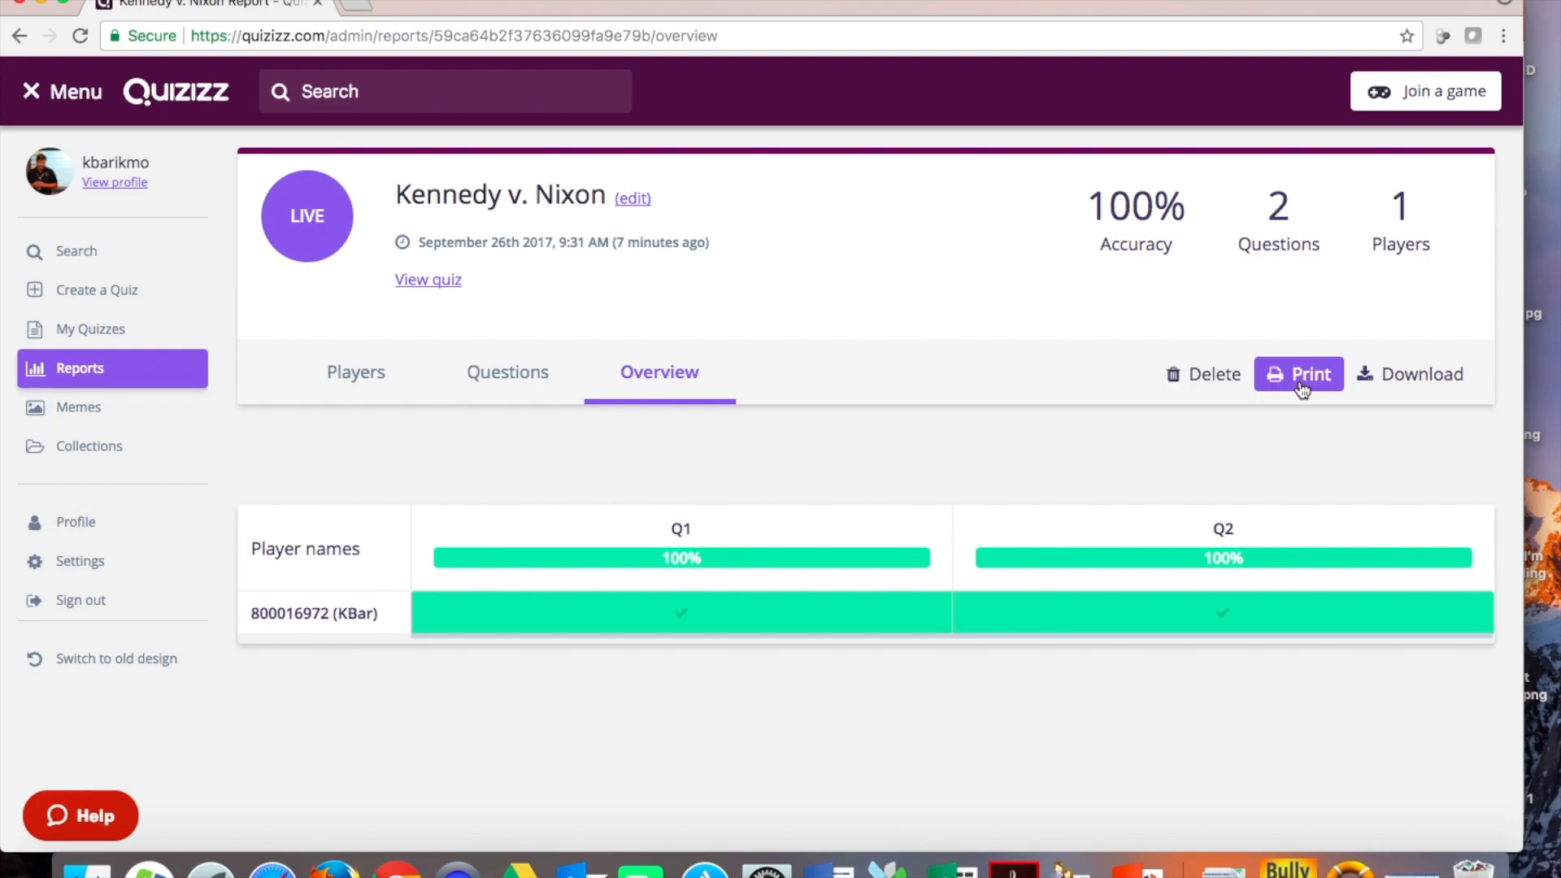
{"action": "left_click", "coordinate": [513, 370]}
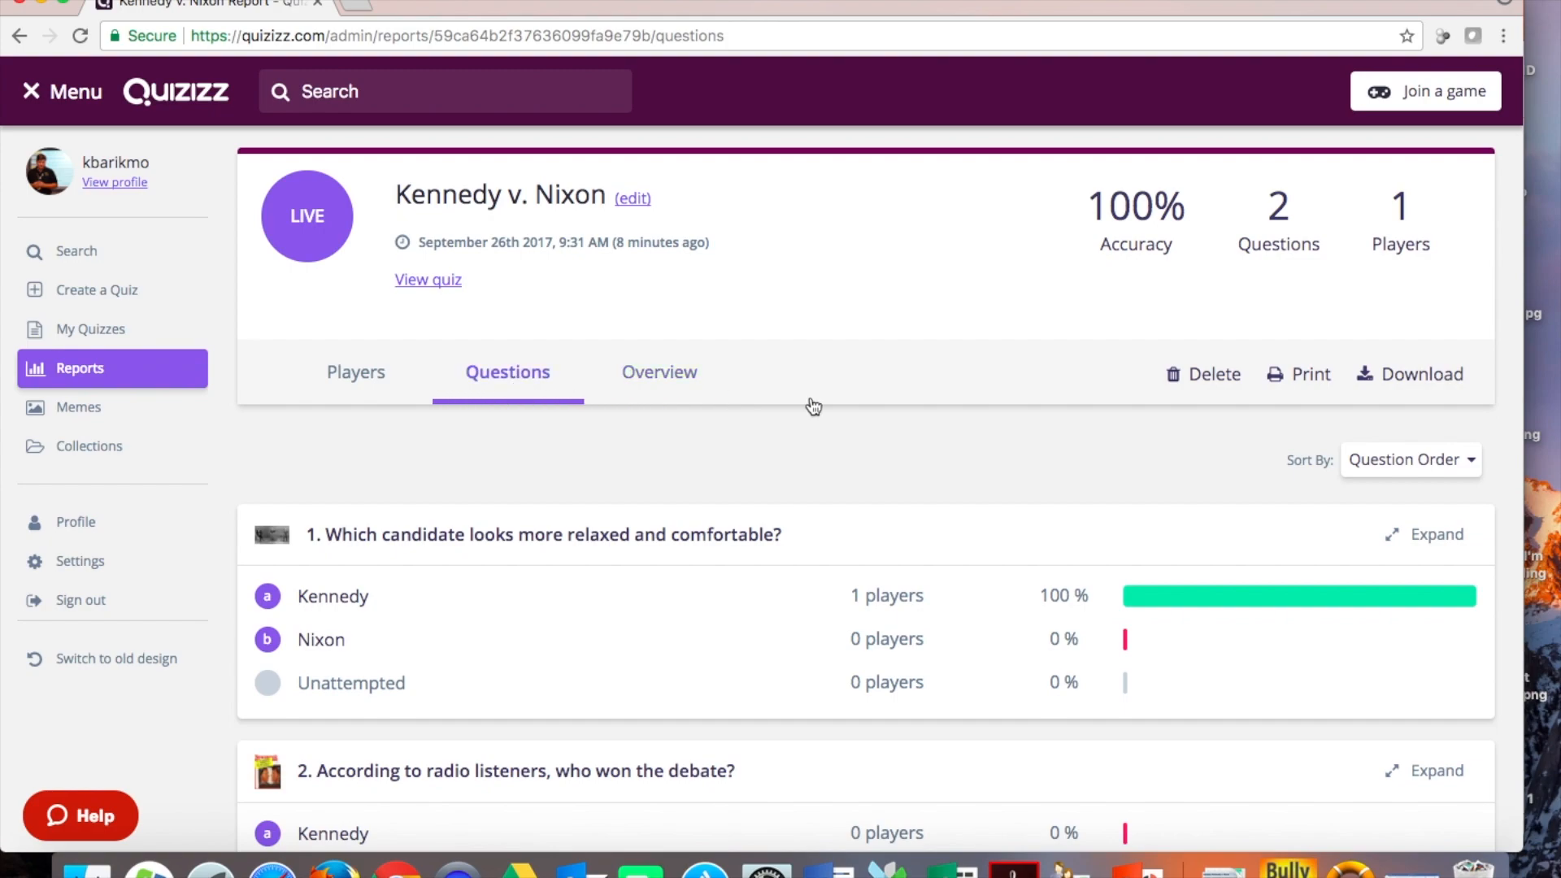
Step: Download the Kennedy v. Nixon report as an Excel file, open it and return to the report page
{"action": "left_click", "coordinate": [1406, 387]}
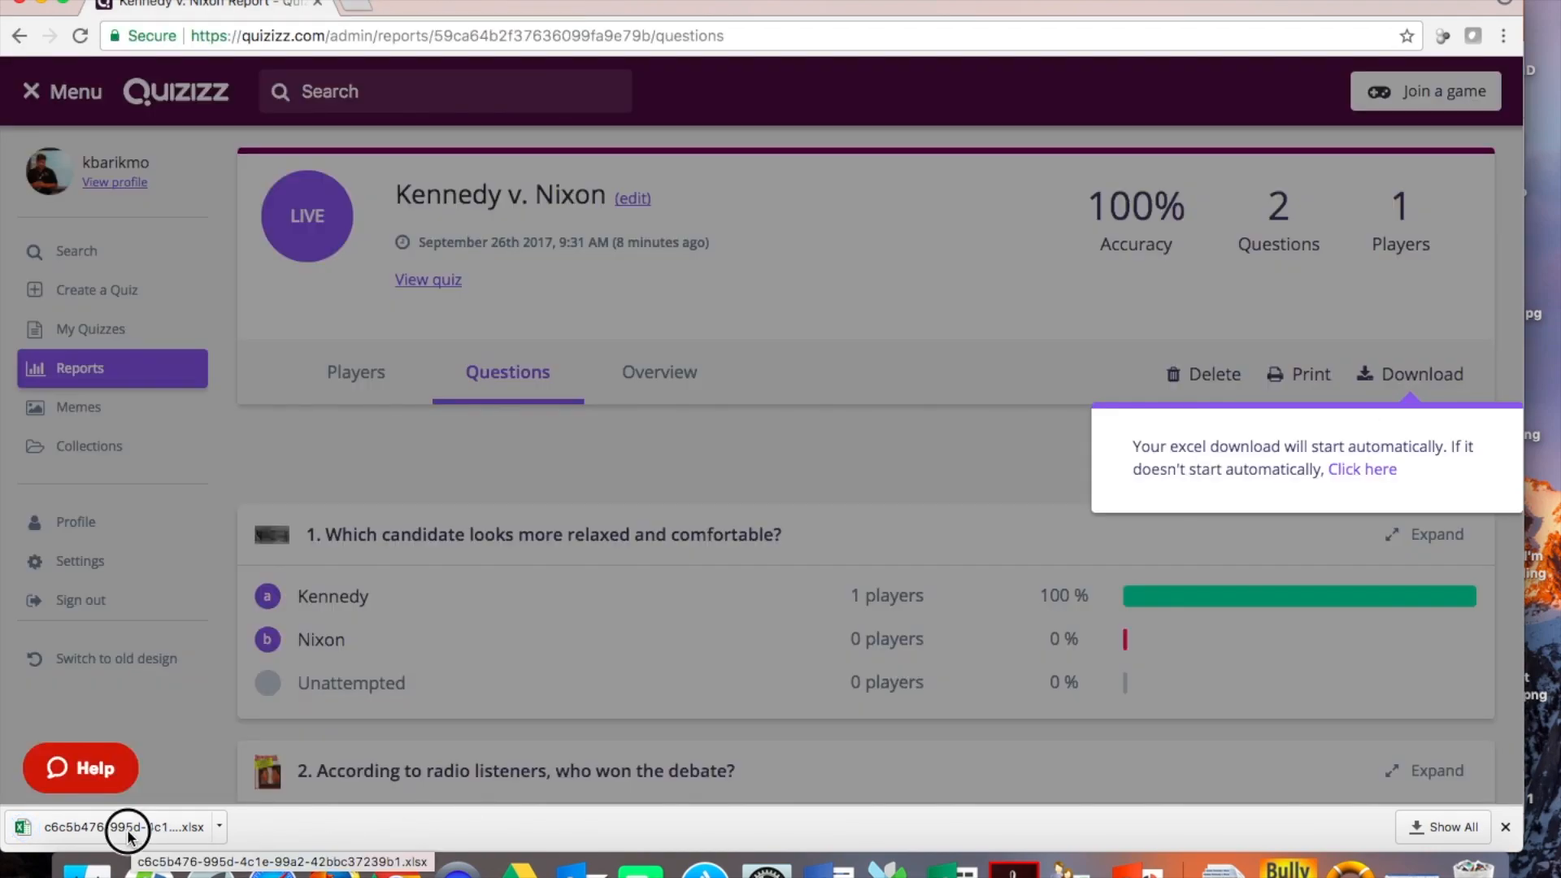
{"action": "left_click", "coordinate": [127, 829]}
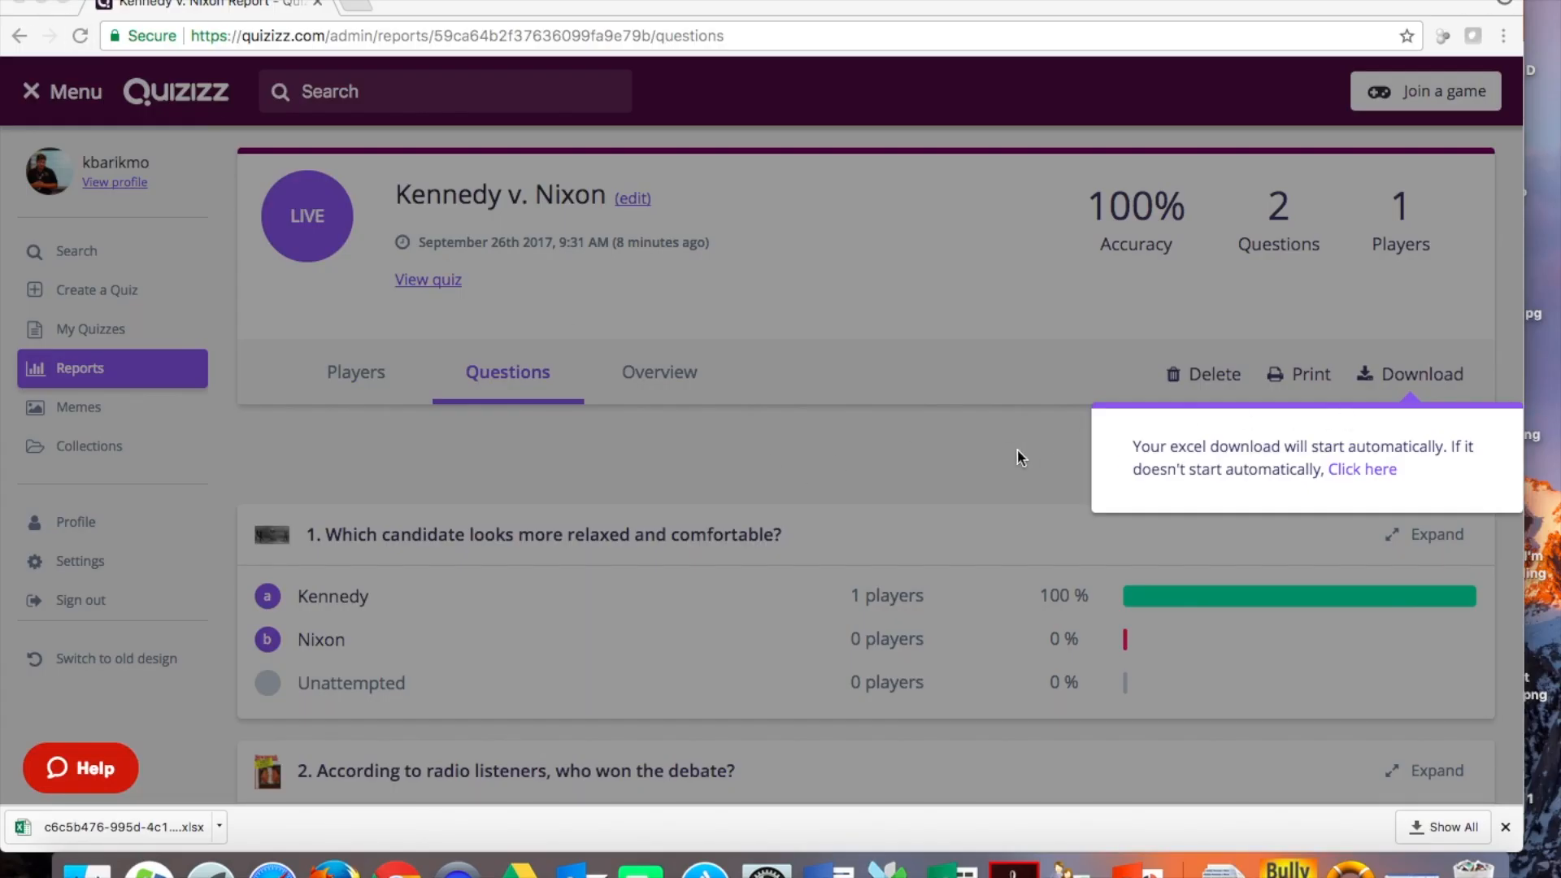
{"action": "left_click", "coordinate": [978, 446]}
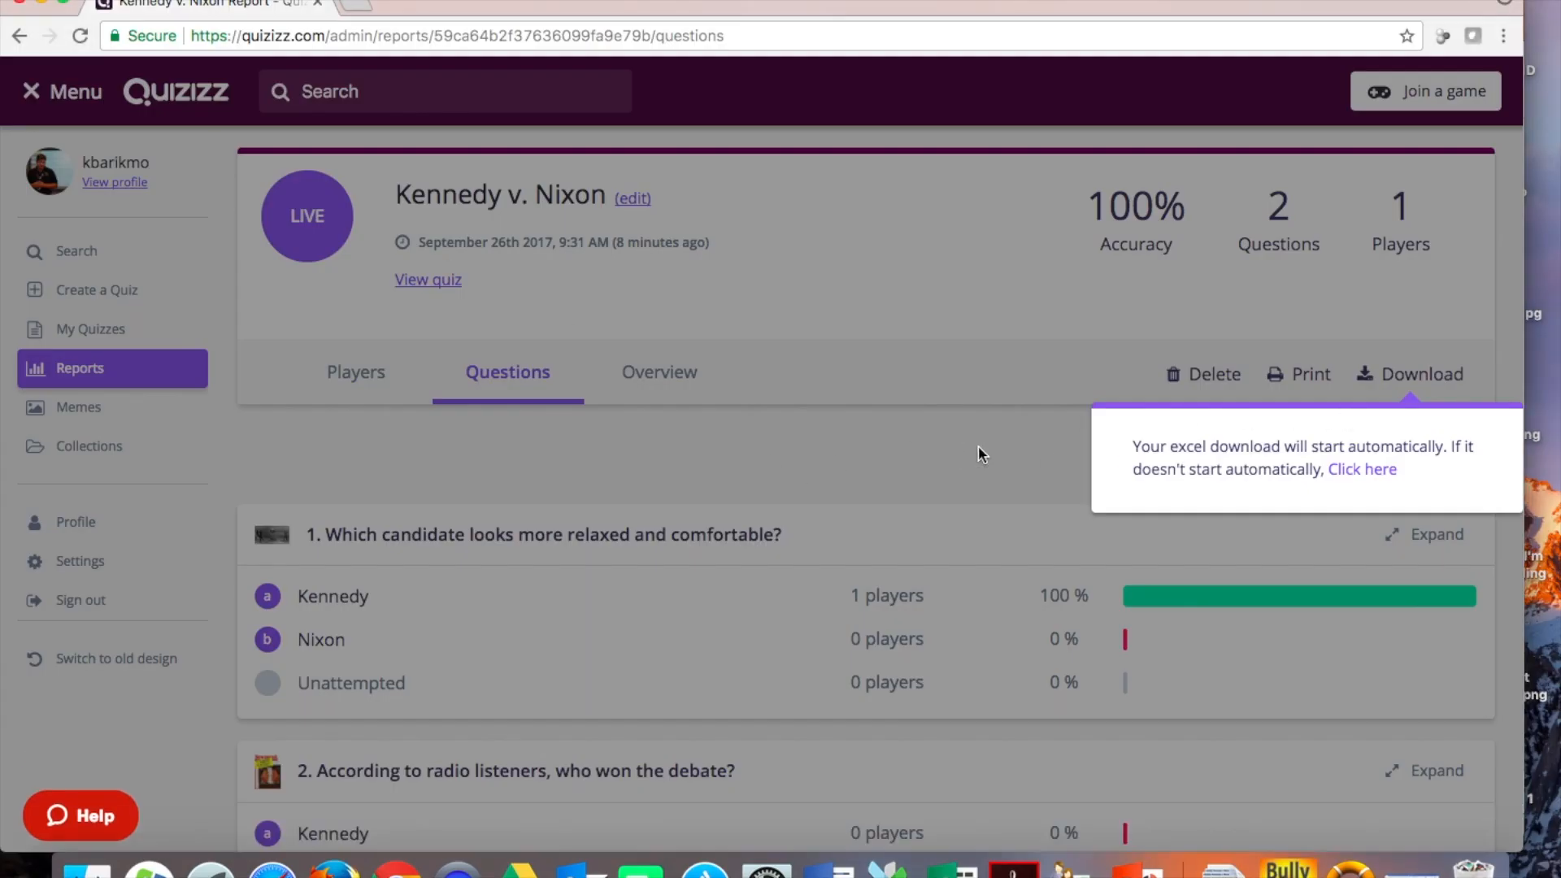
Step: Preview all pages of the printable question report, cancel printing and close the print version
{"action": "left_click", "coordinate": [1307, 374]}
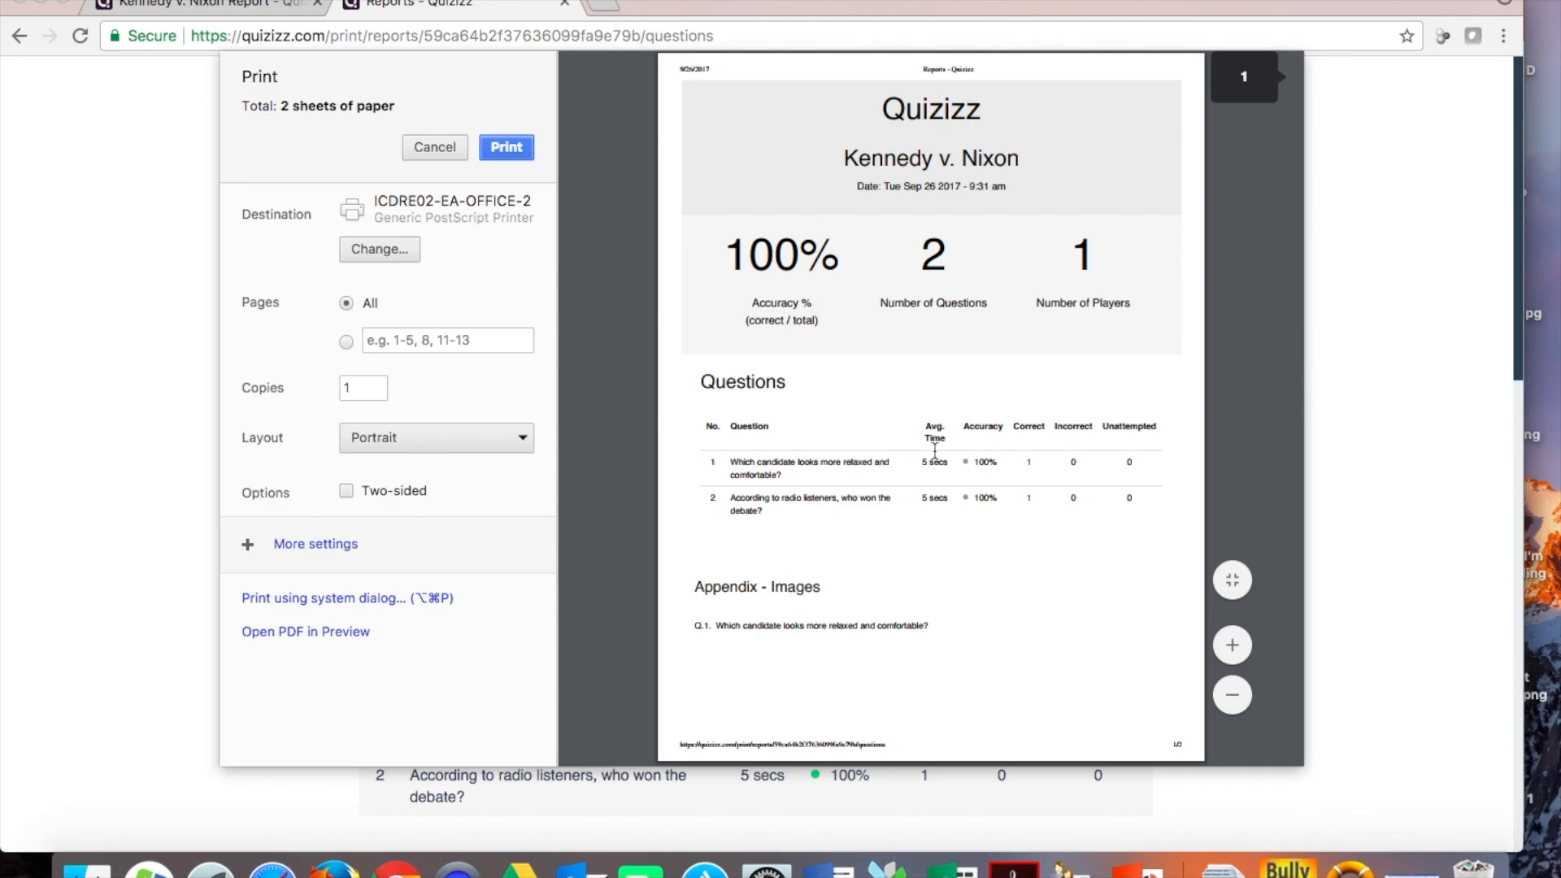
{"action": "scroll", "coordinate": [878, 553], "scroll_direction": "down", "scroll_amount": 10}
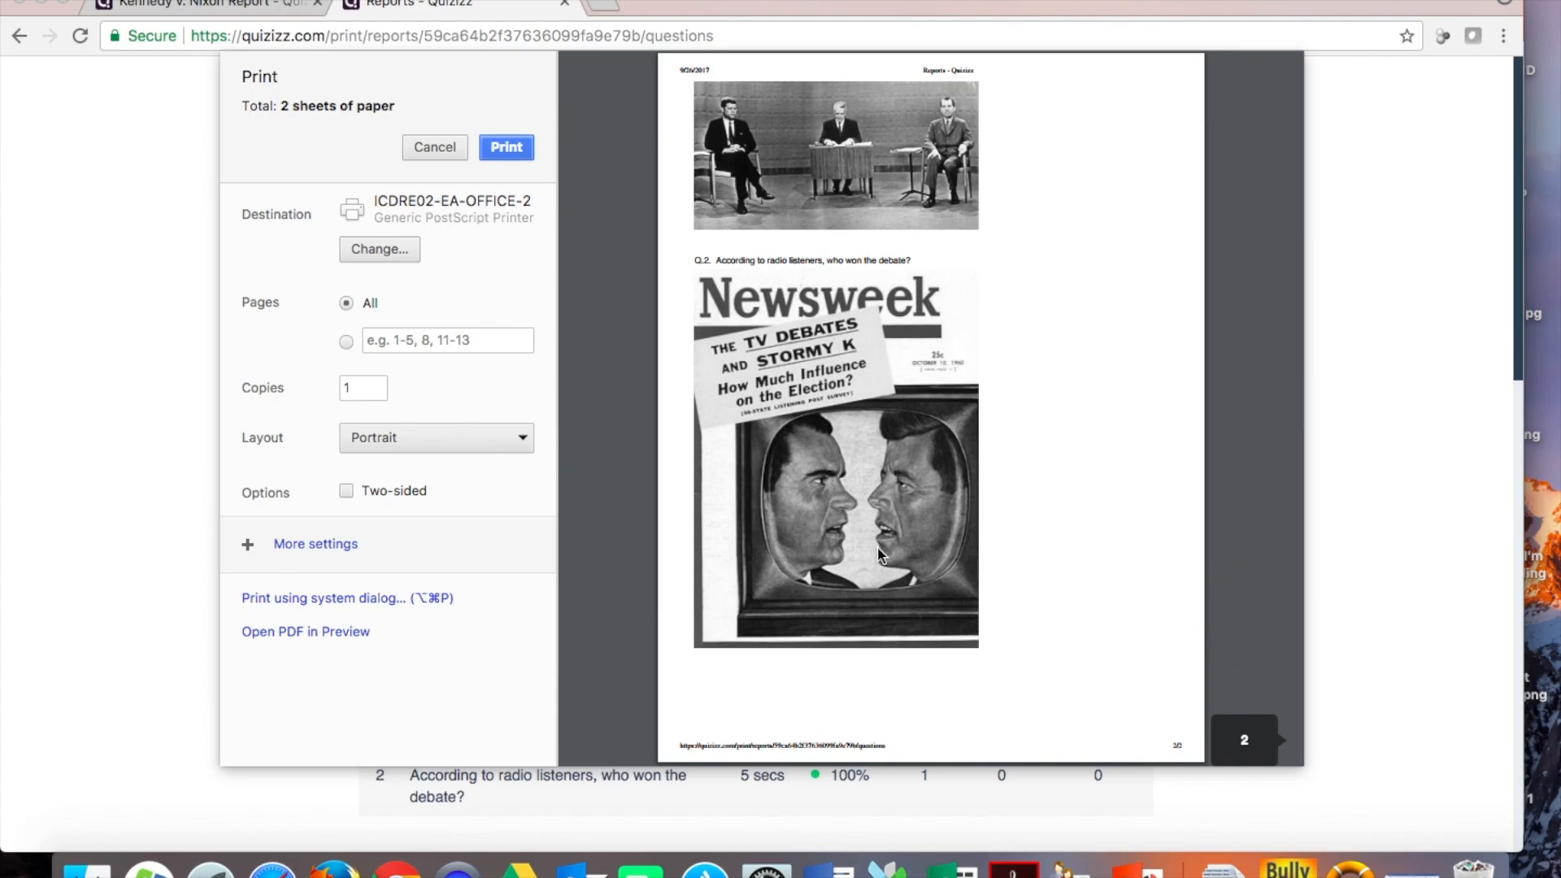
{"action": "scroll", "coordinate": [1066, 387], "scroll_direction": "up", "scroll_amount": 10}
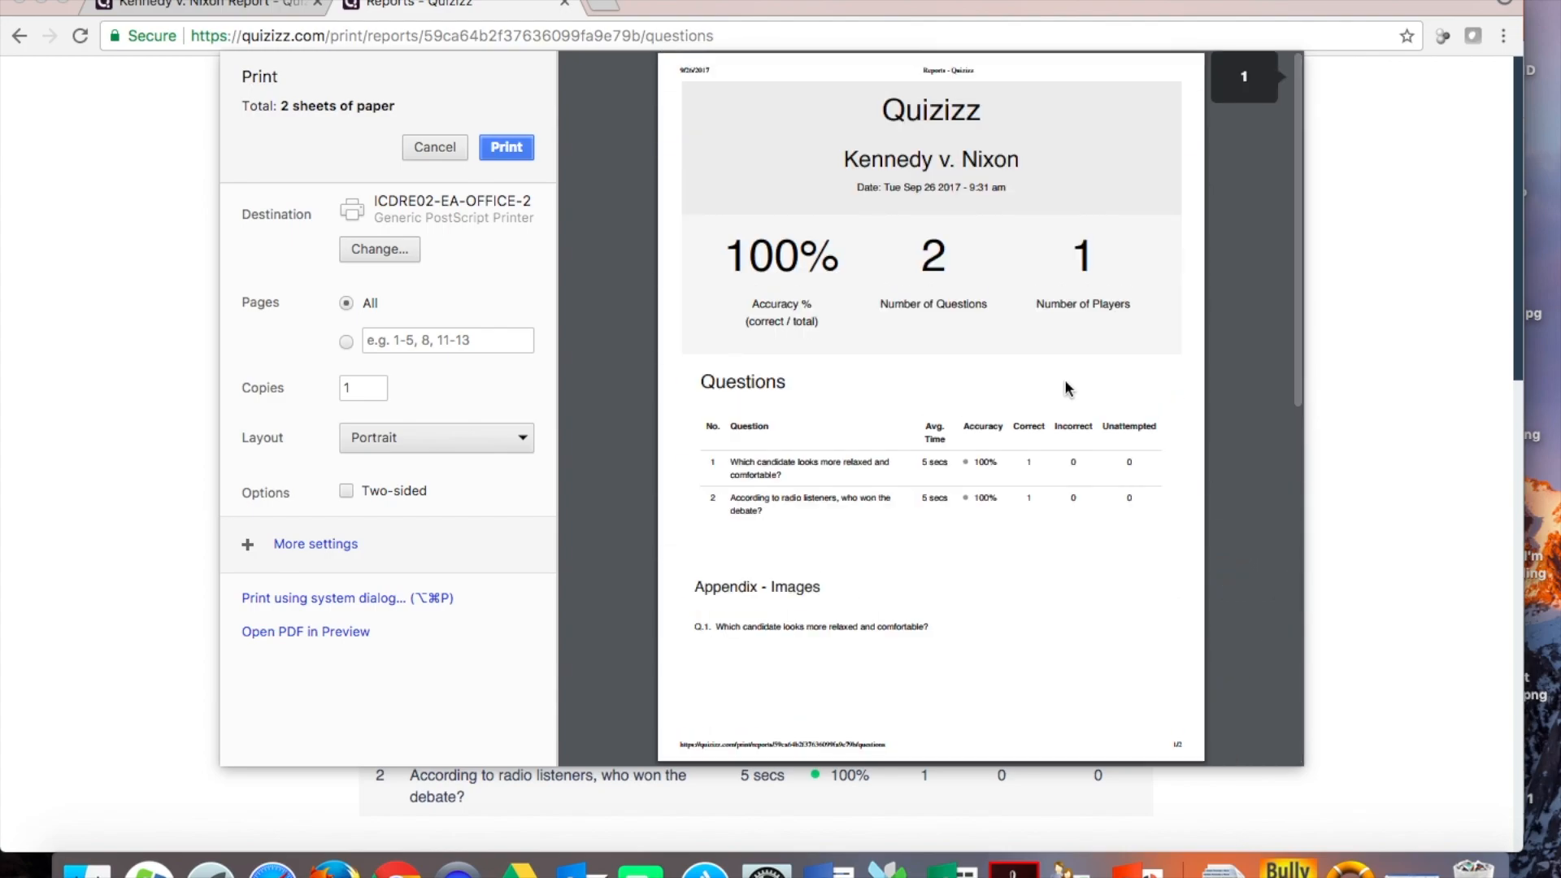
{"action": "left_click", "coordinate": [435, 147]}
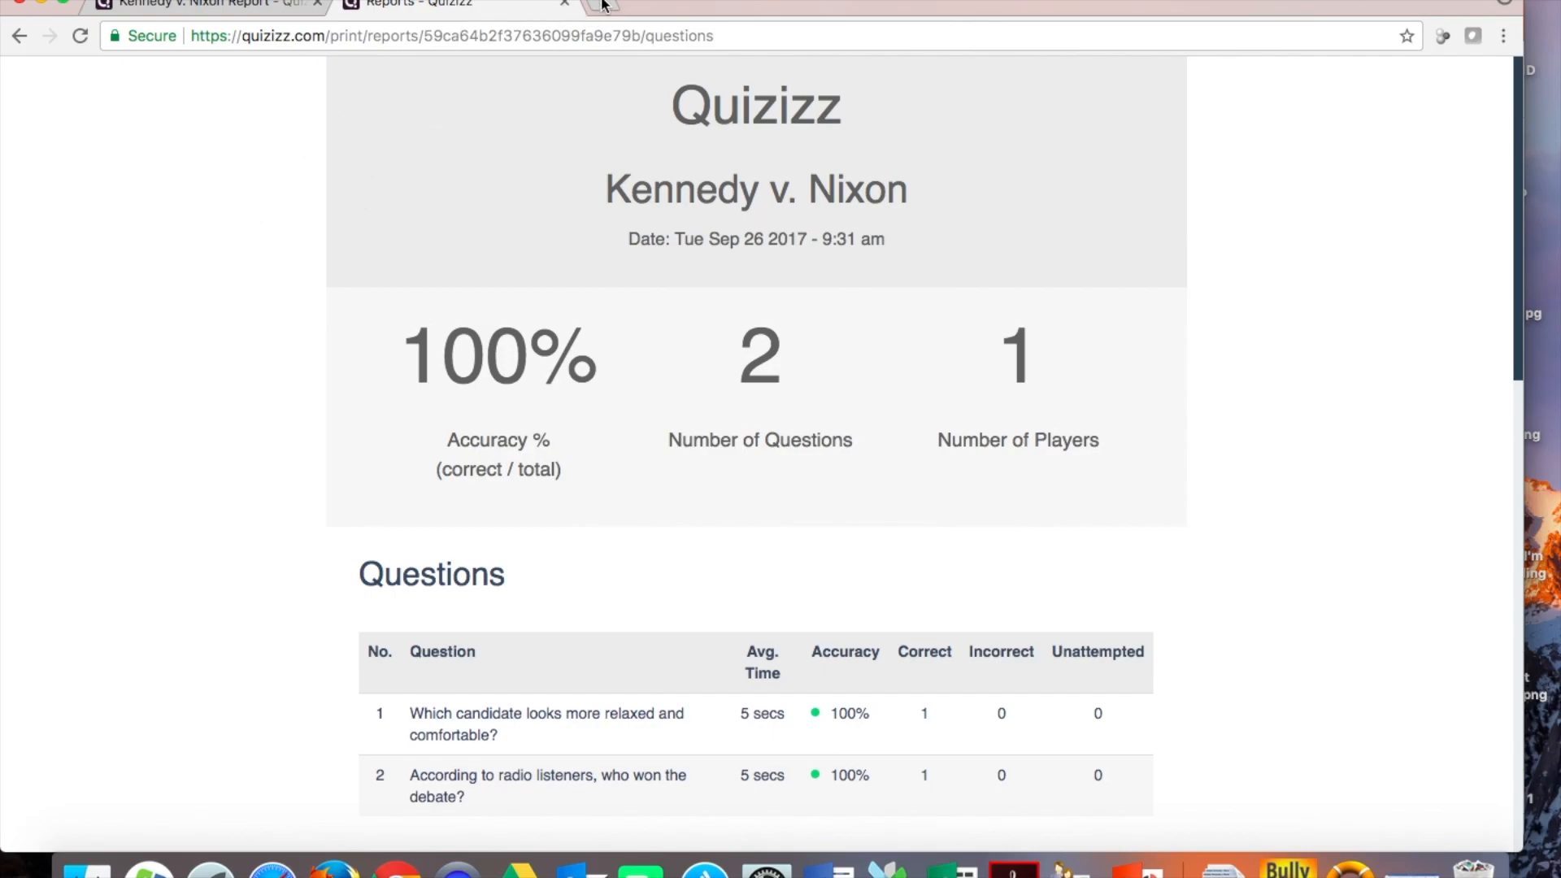
{"action": "left_click", "coordinate": [564, 3]}
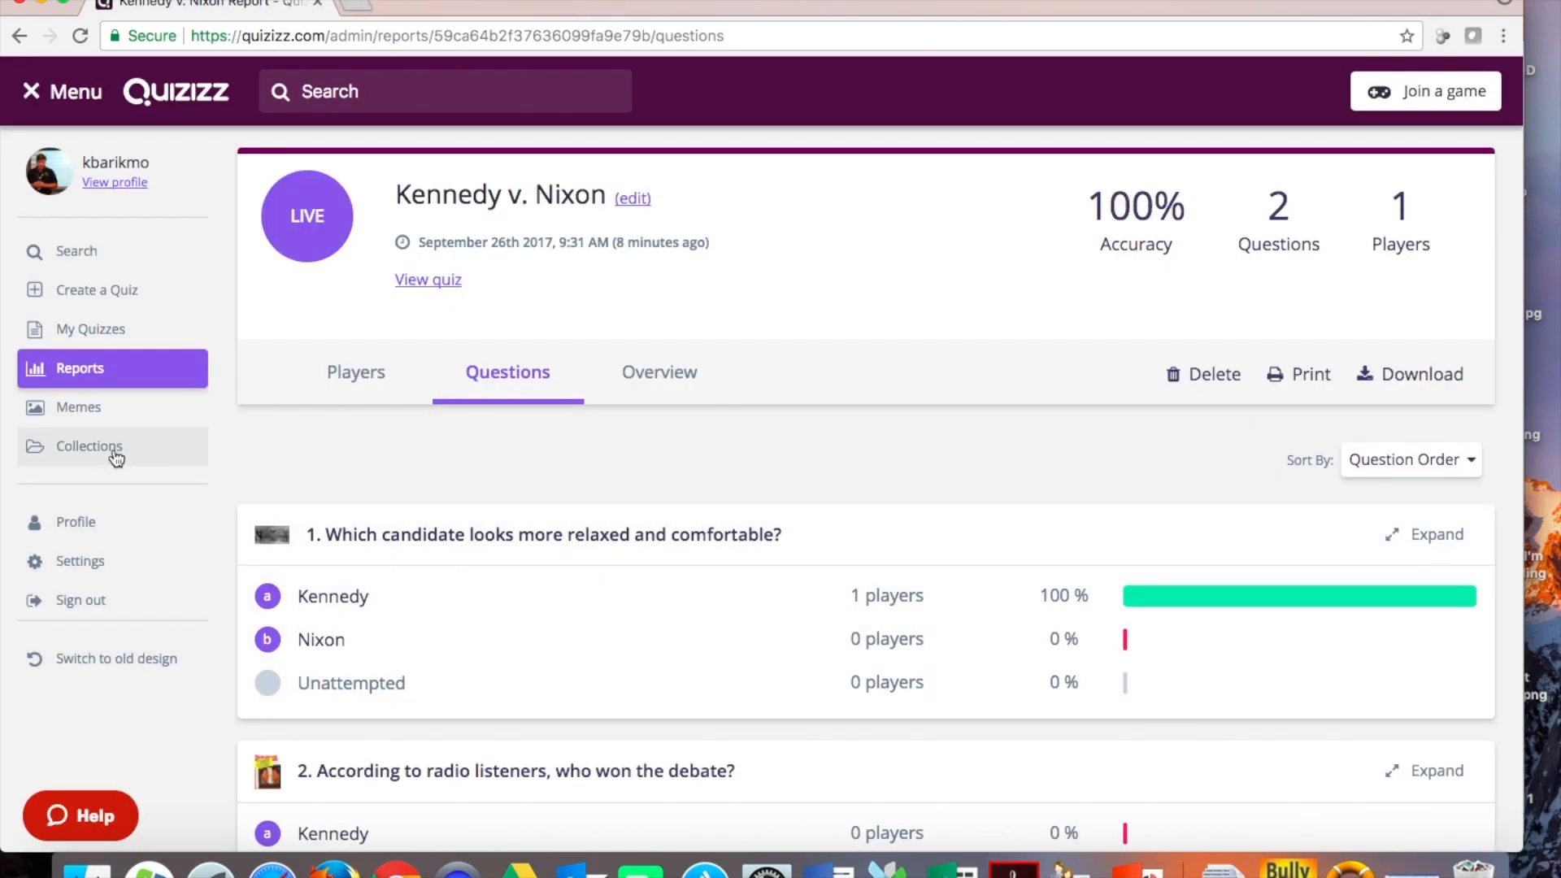